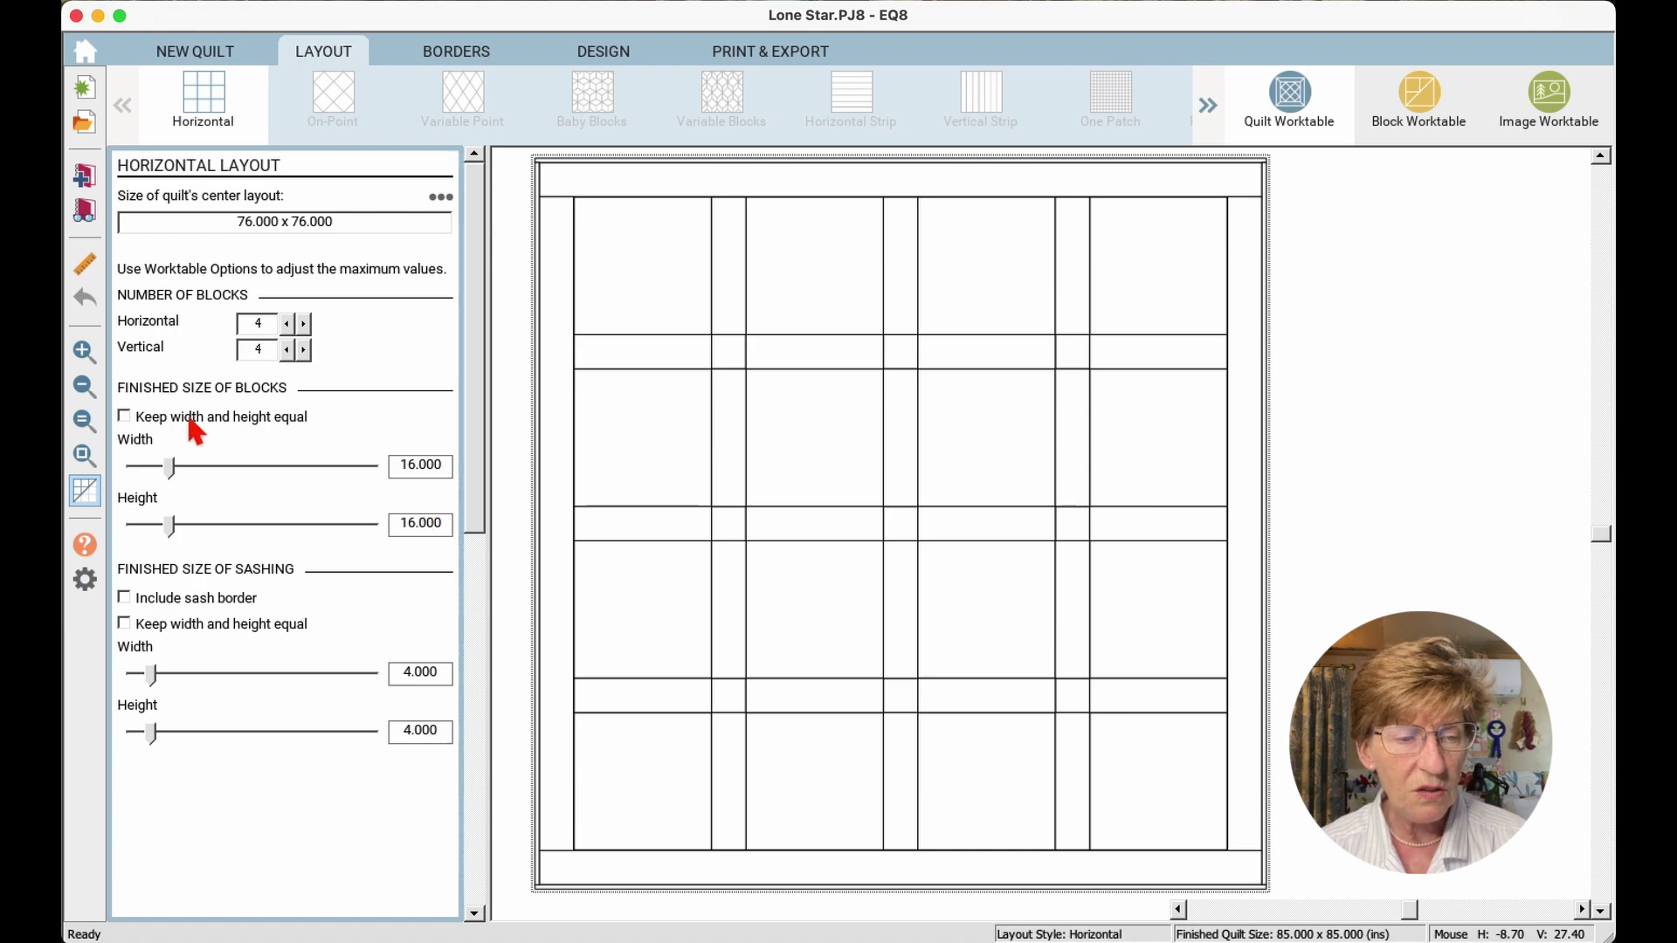
# Lock block and sashing width equal to height, and leave the sash border off
pyautogui.click(130, 412)
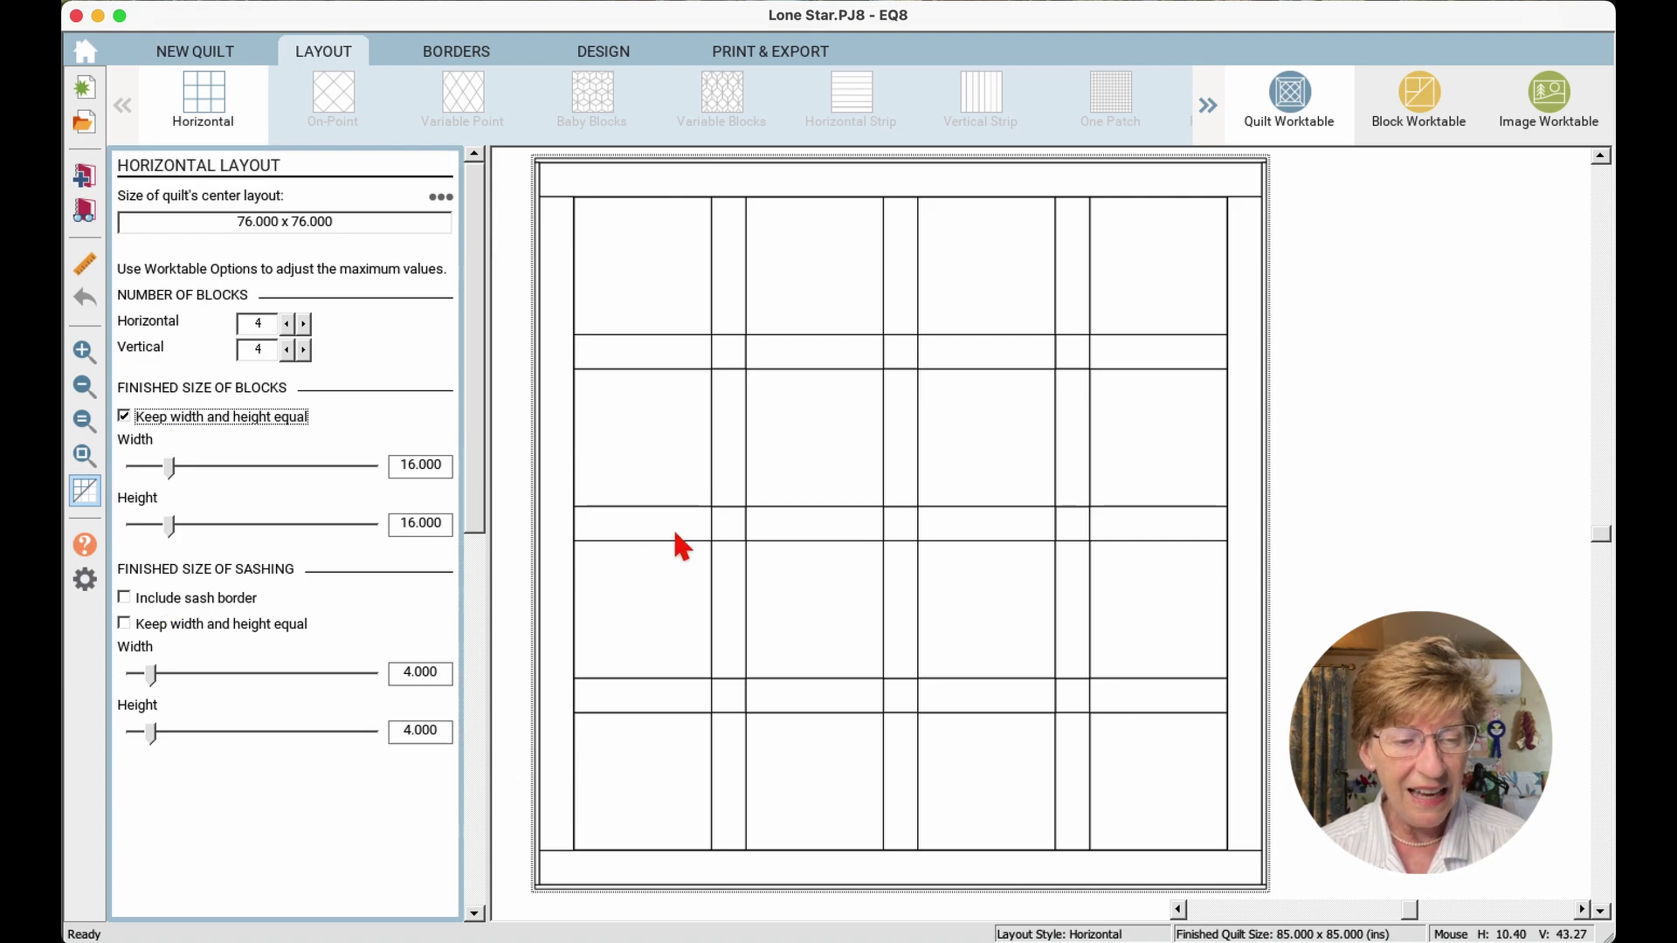
pyautogui.click(132, 629)
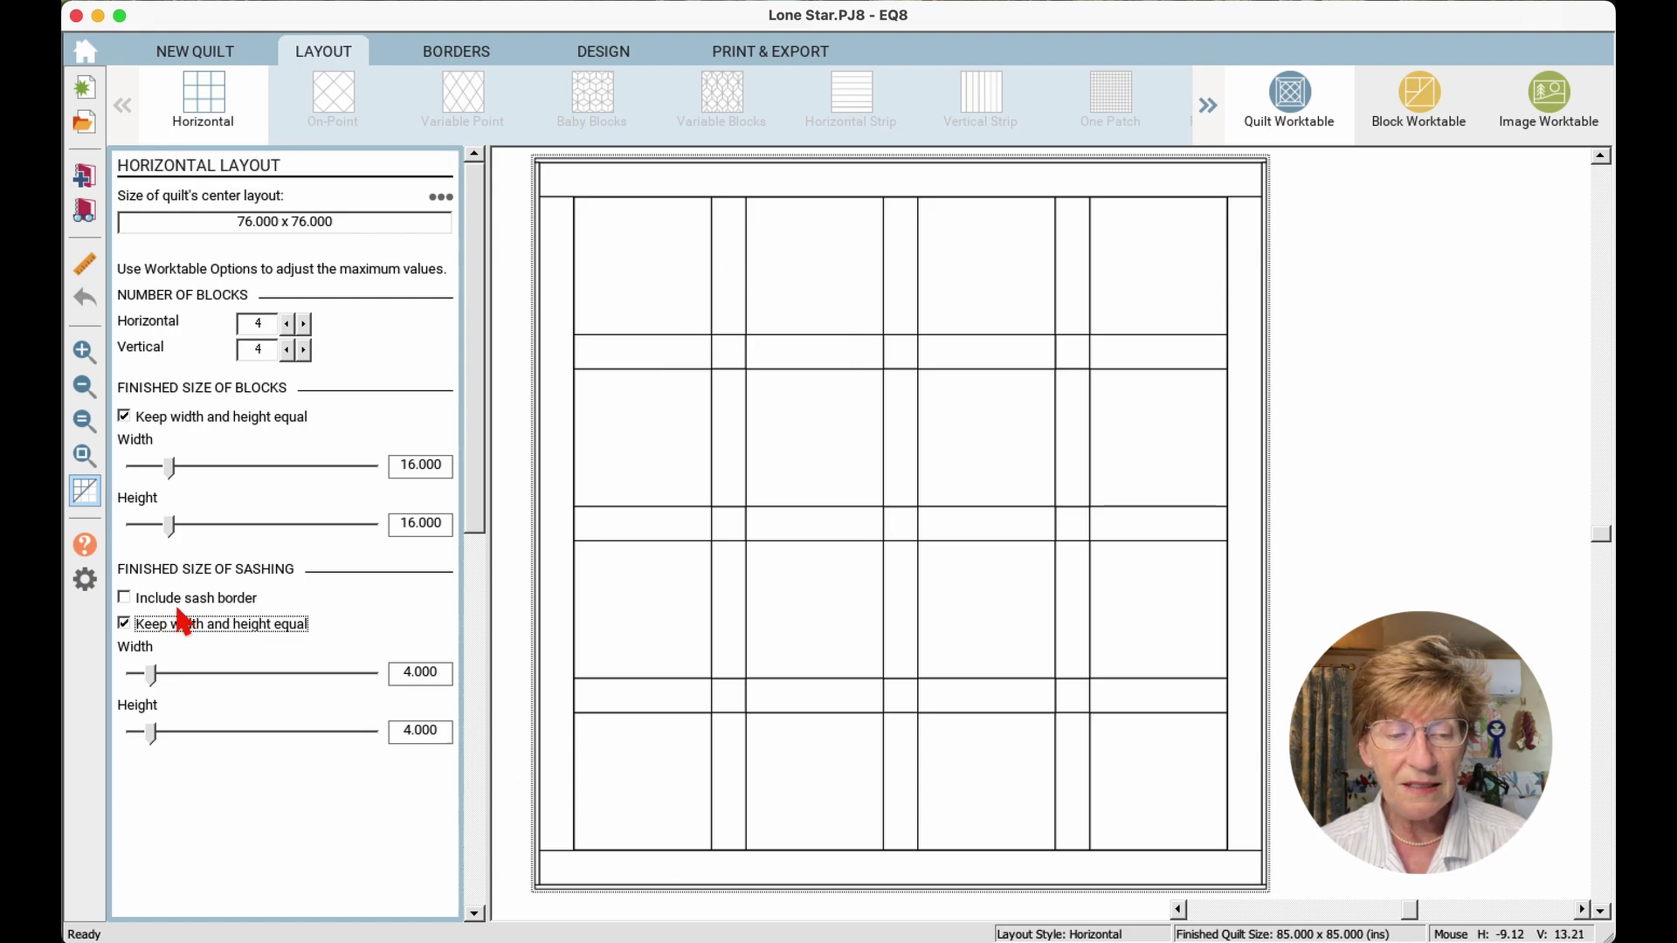
pyautogui.click(126, 600)
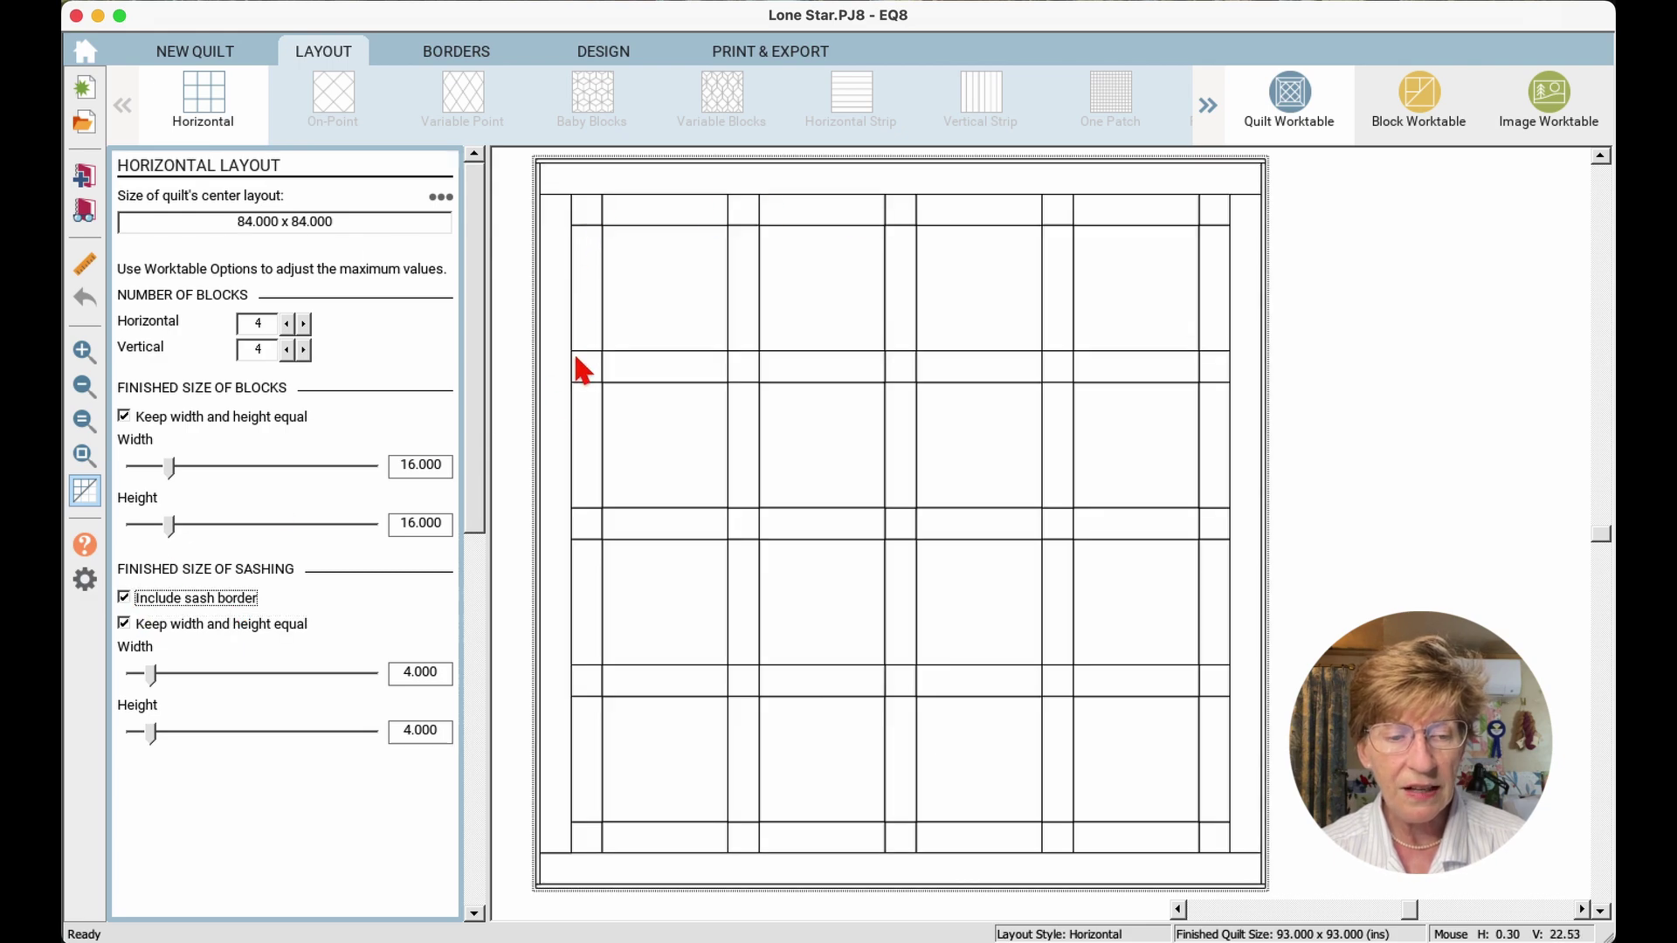
pyautogui.click(134, 599)
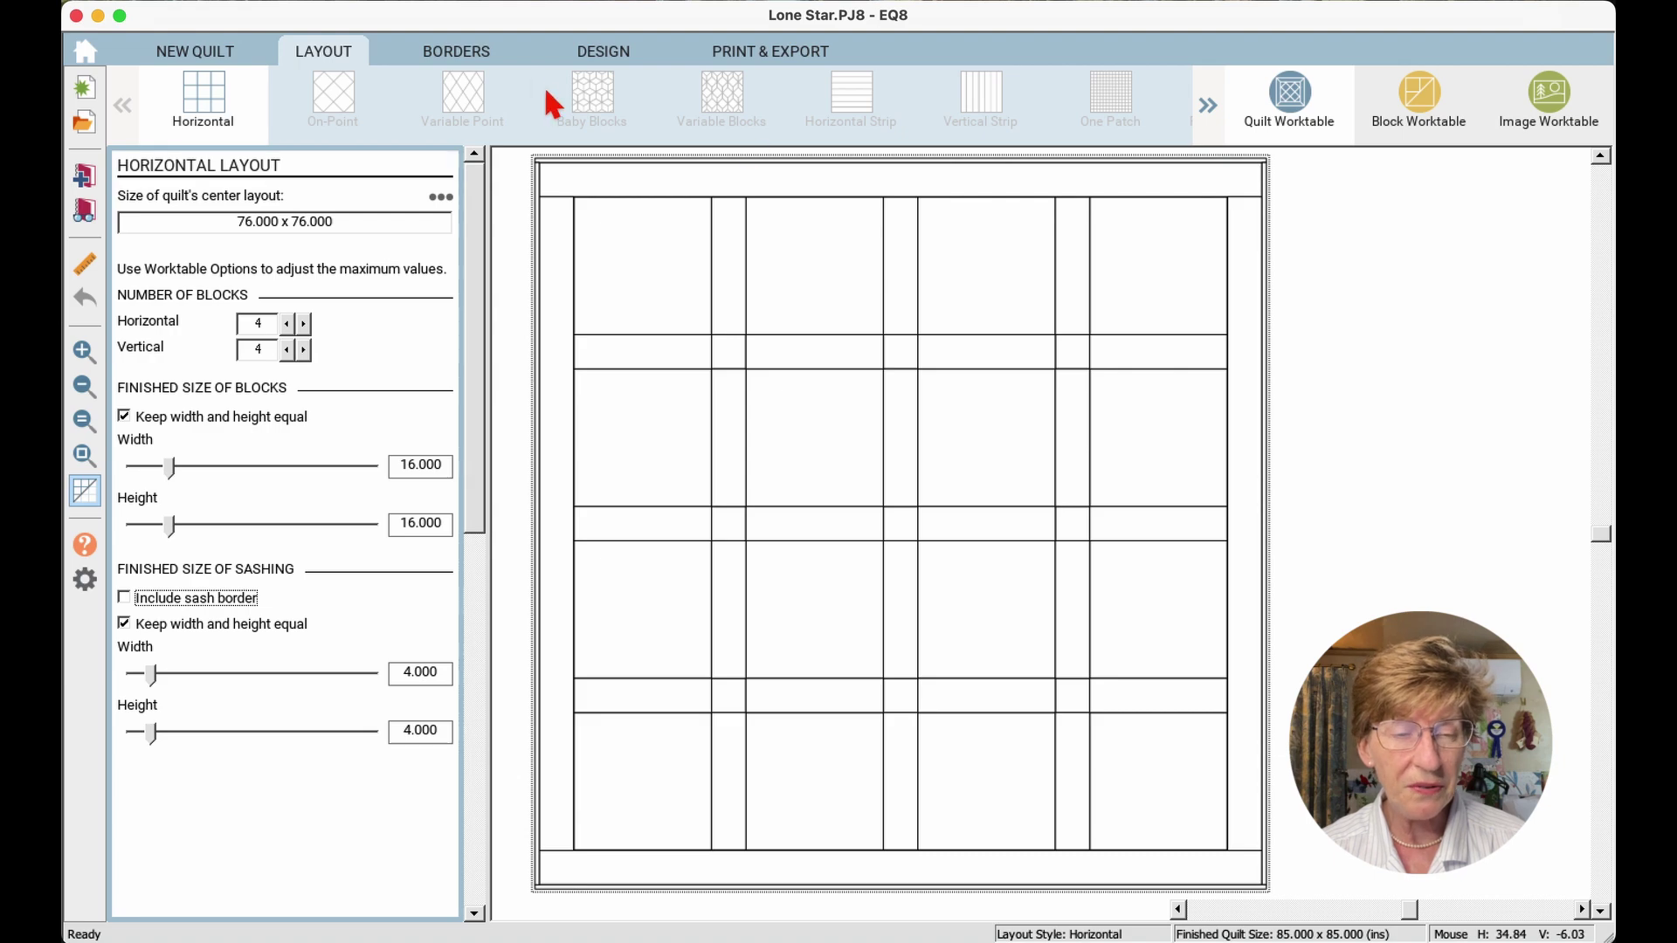
# Check the 4-inch and half-inch borders, then show the Lone Star quilt in its fabrics
pyautogui.click(451, 60)
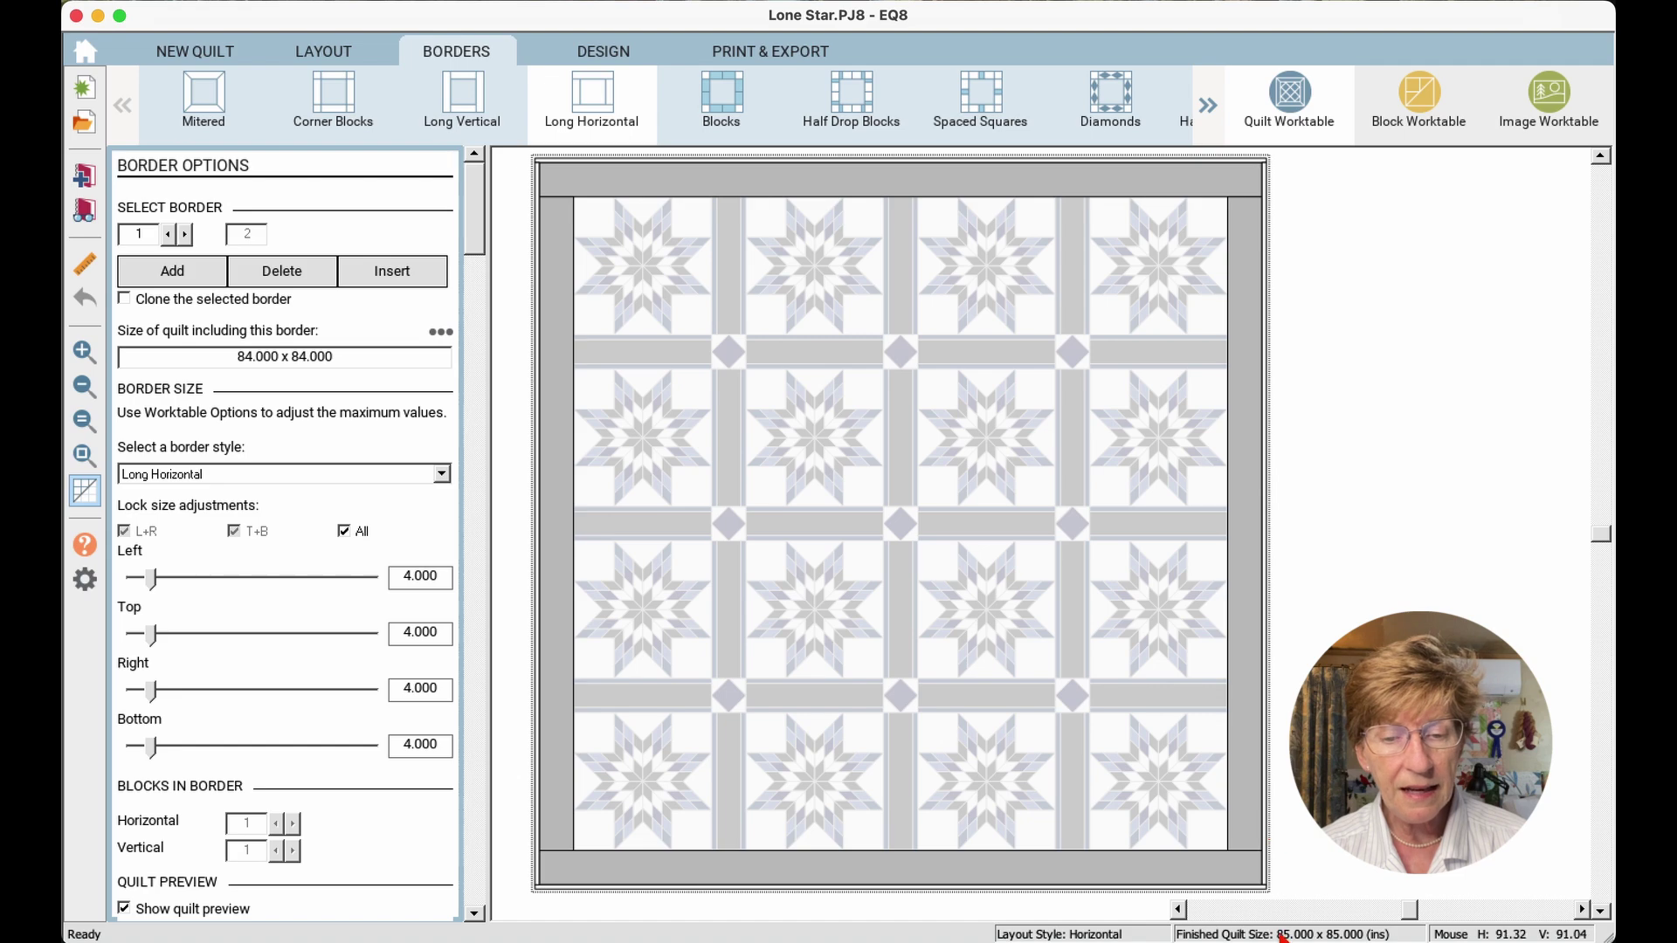
pyautogui.click(1267, 537)
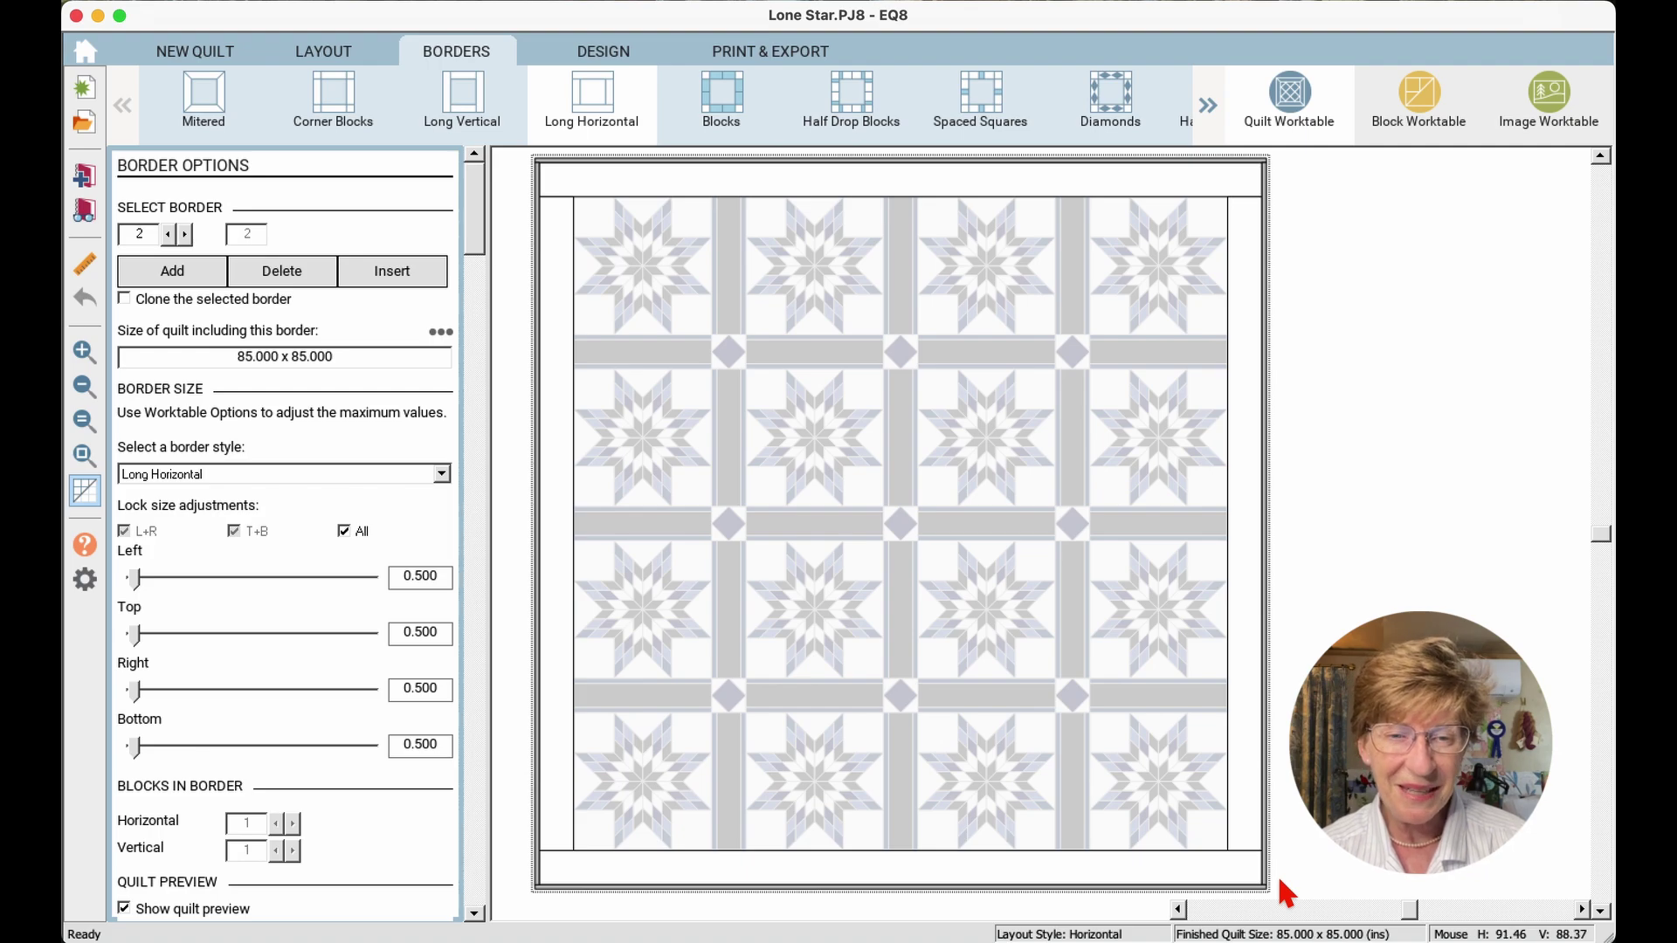
pyautogui.click(617, 51)
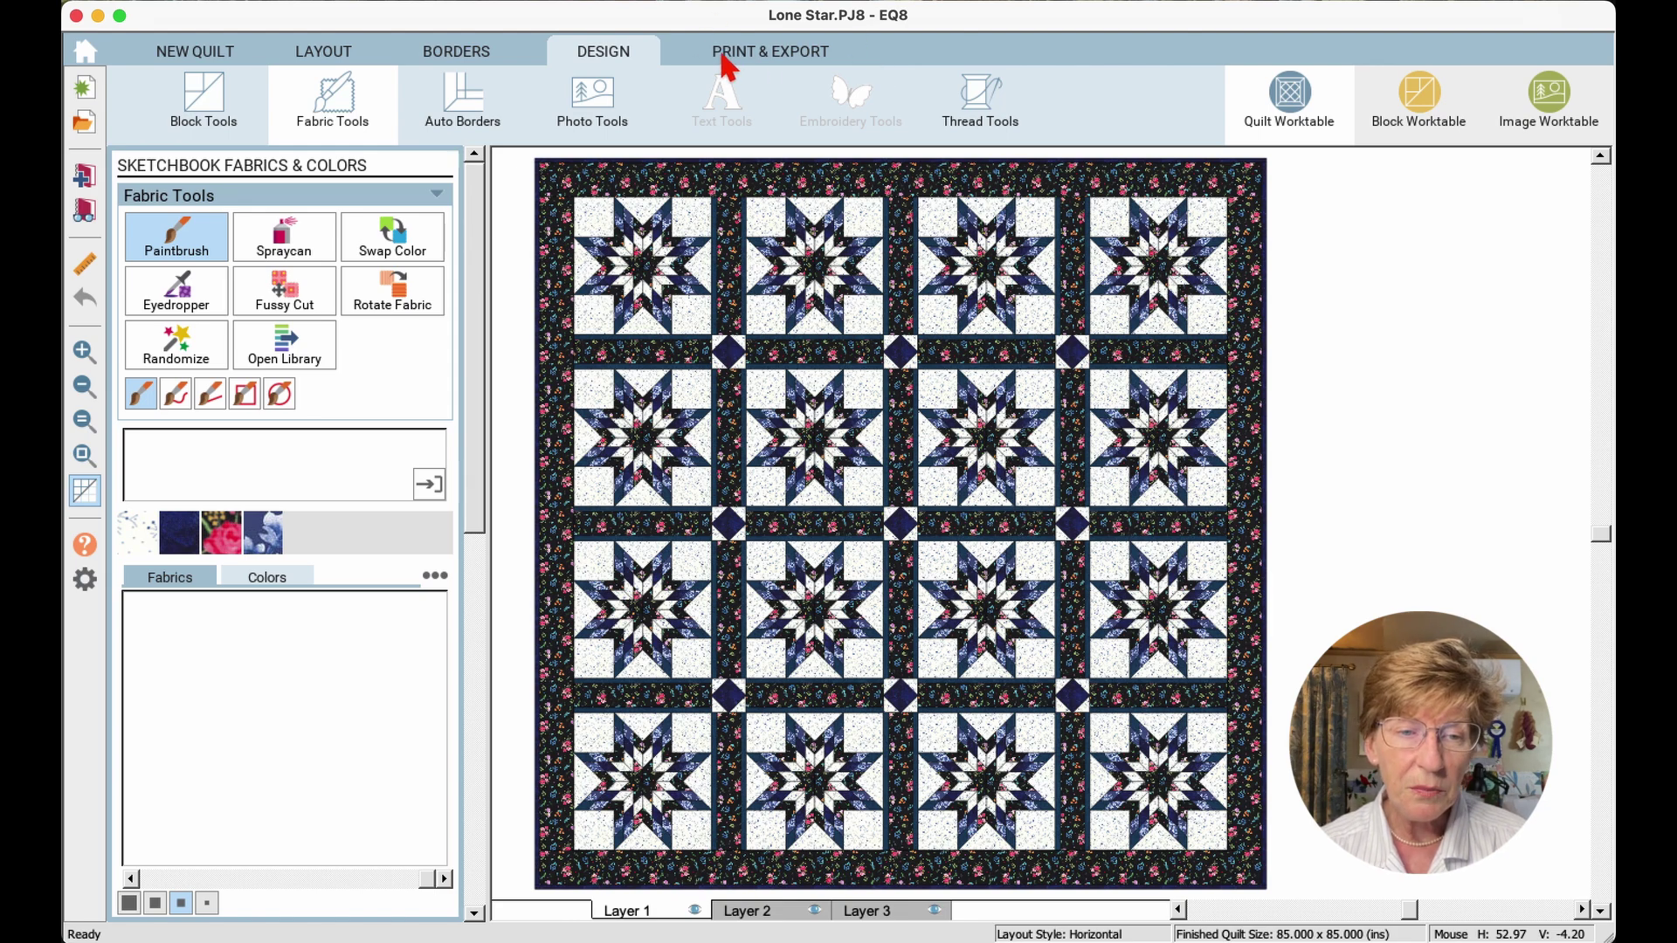
# Bring up the Print Yardage Estimates dialog from the Print & Export options
pyautogui.click(782, 59)
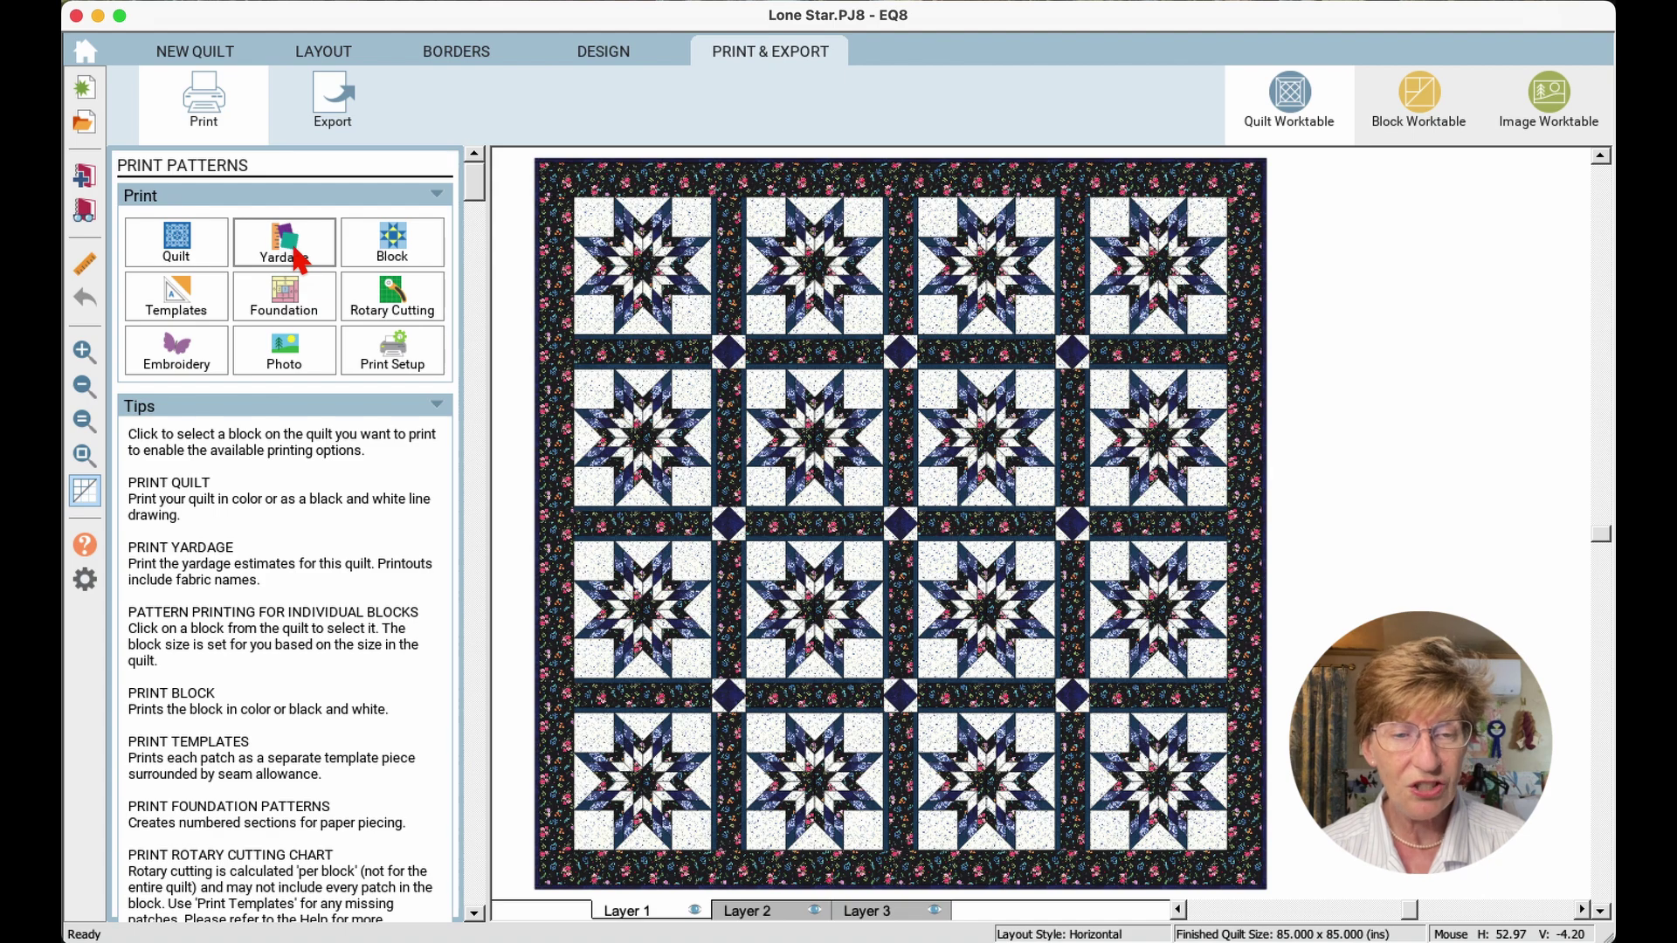
pyautogui.click(285, 243)
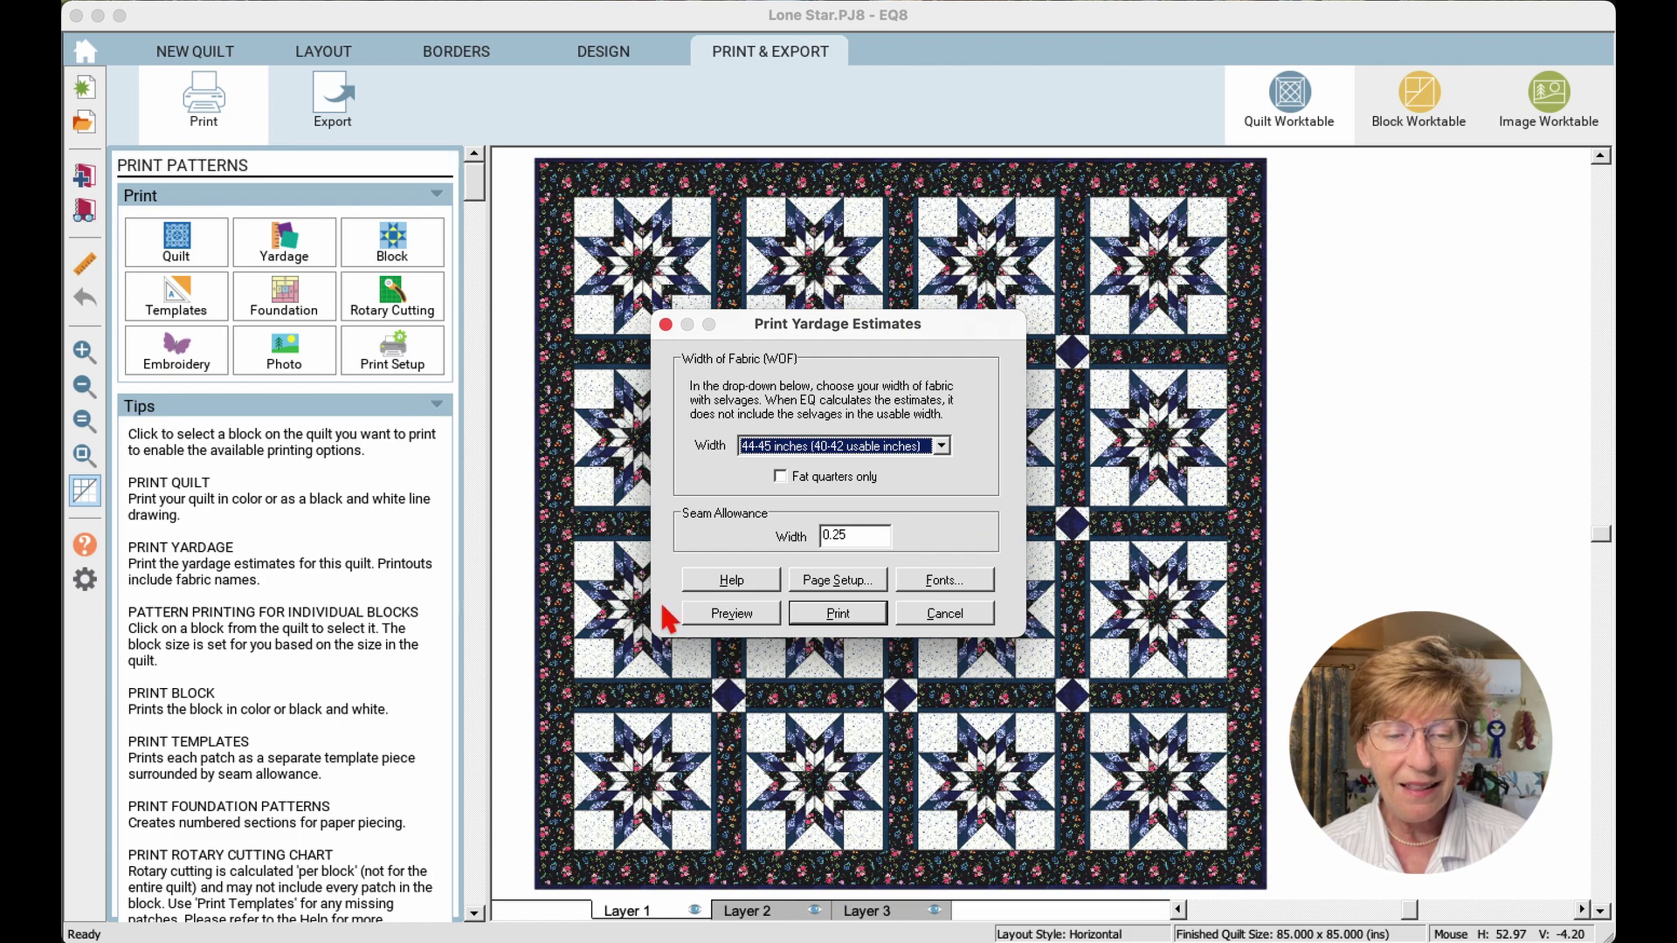
# Preview the 44–45 inch yardage chart and zoom into its top section
pyautogui.click(761, 615)
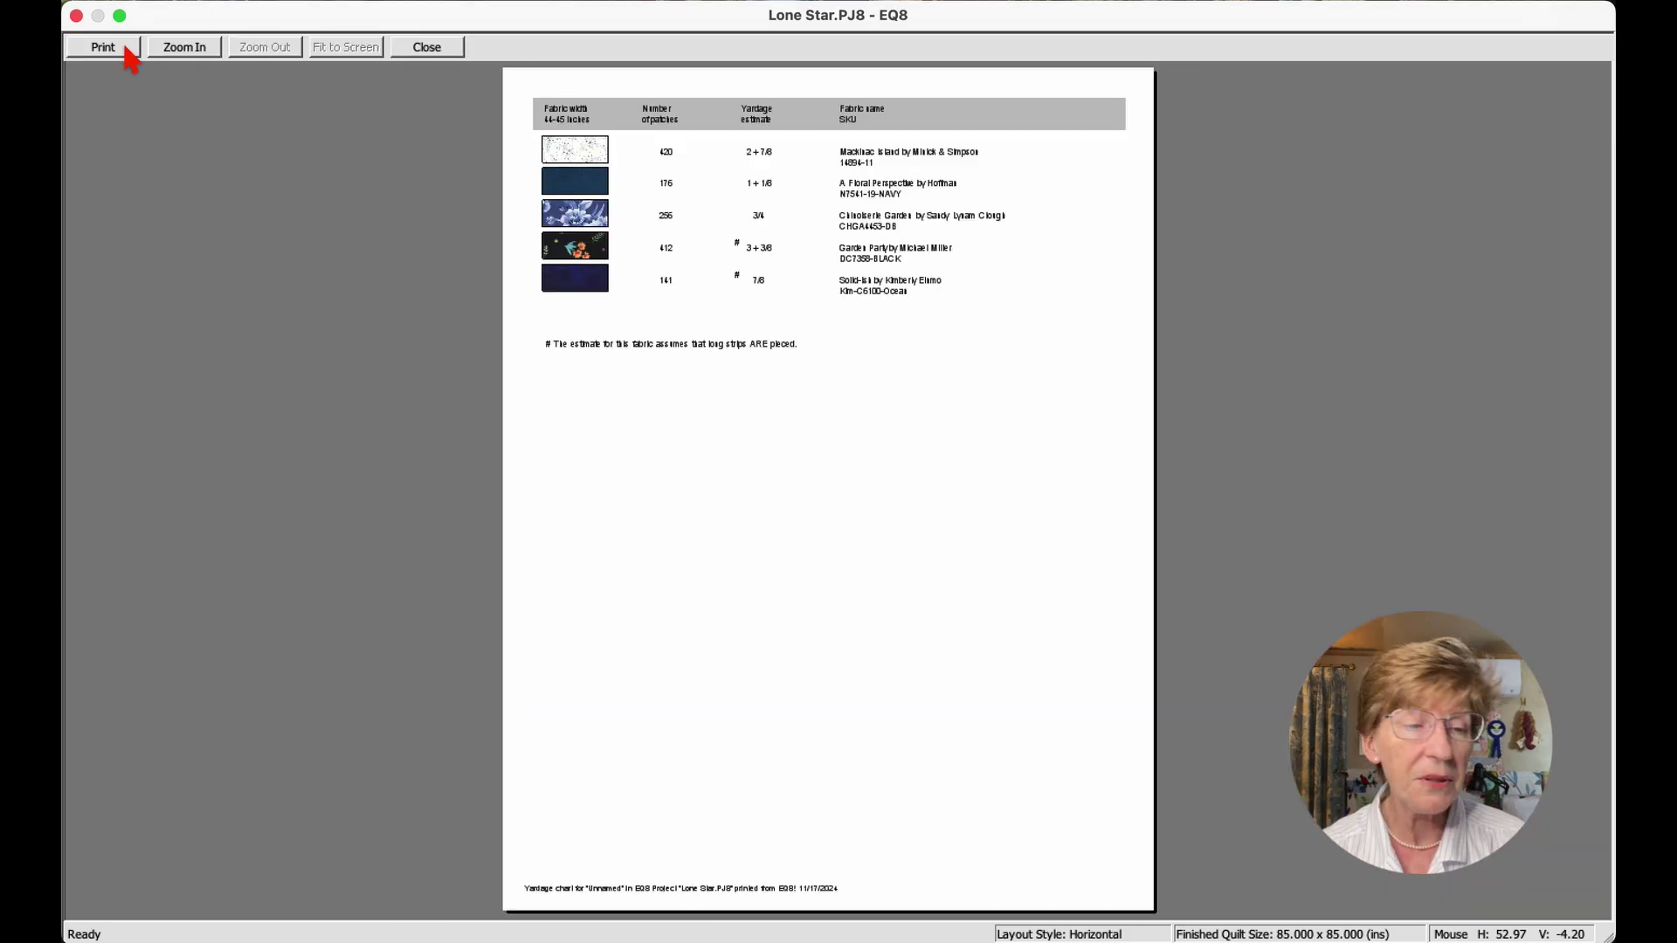
pyautogui.click(185, 53)
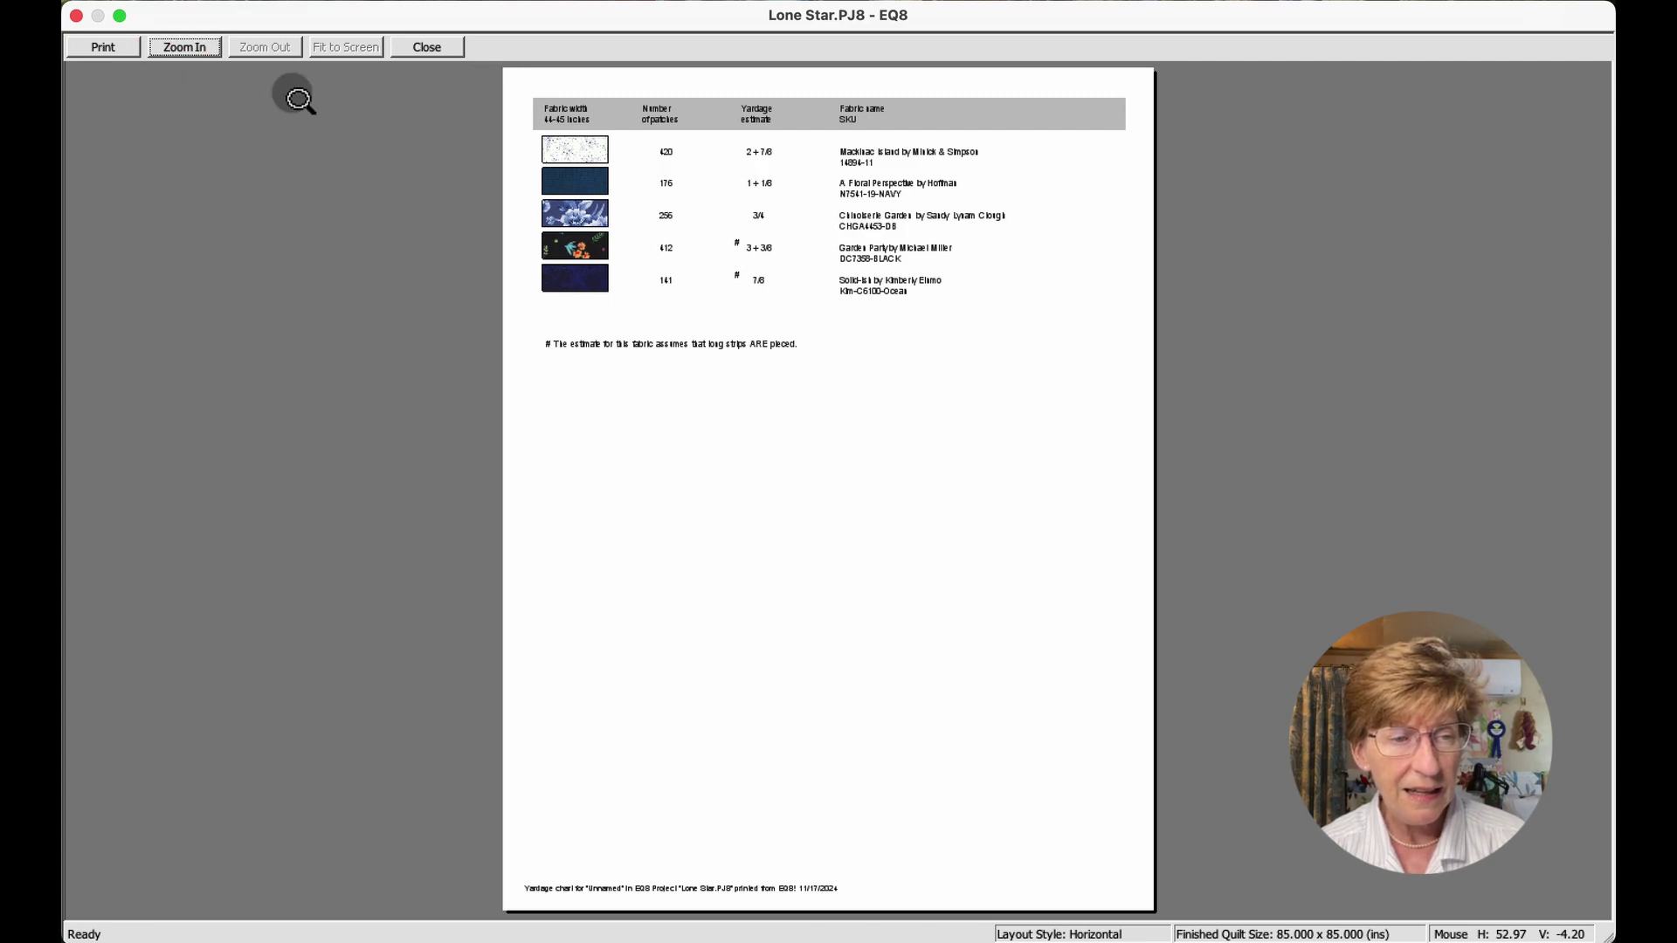
pyautogui.moveTo(484, 95); pyautogui.dragTo(1223, 395)
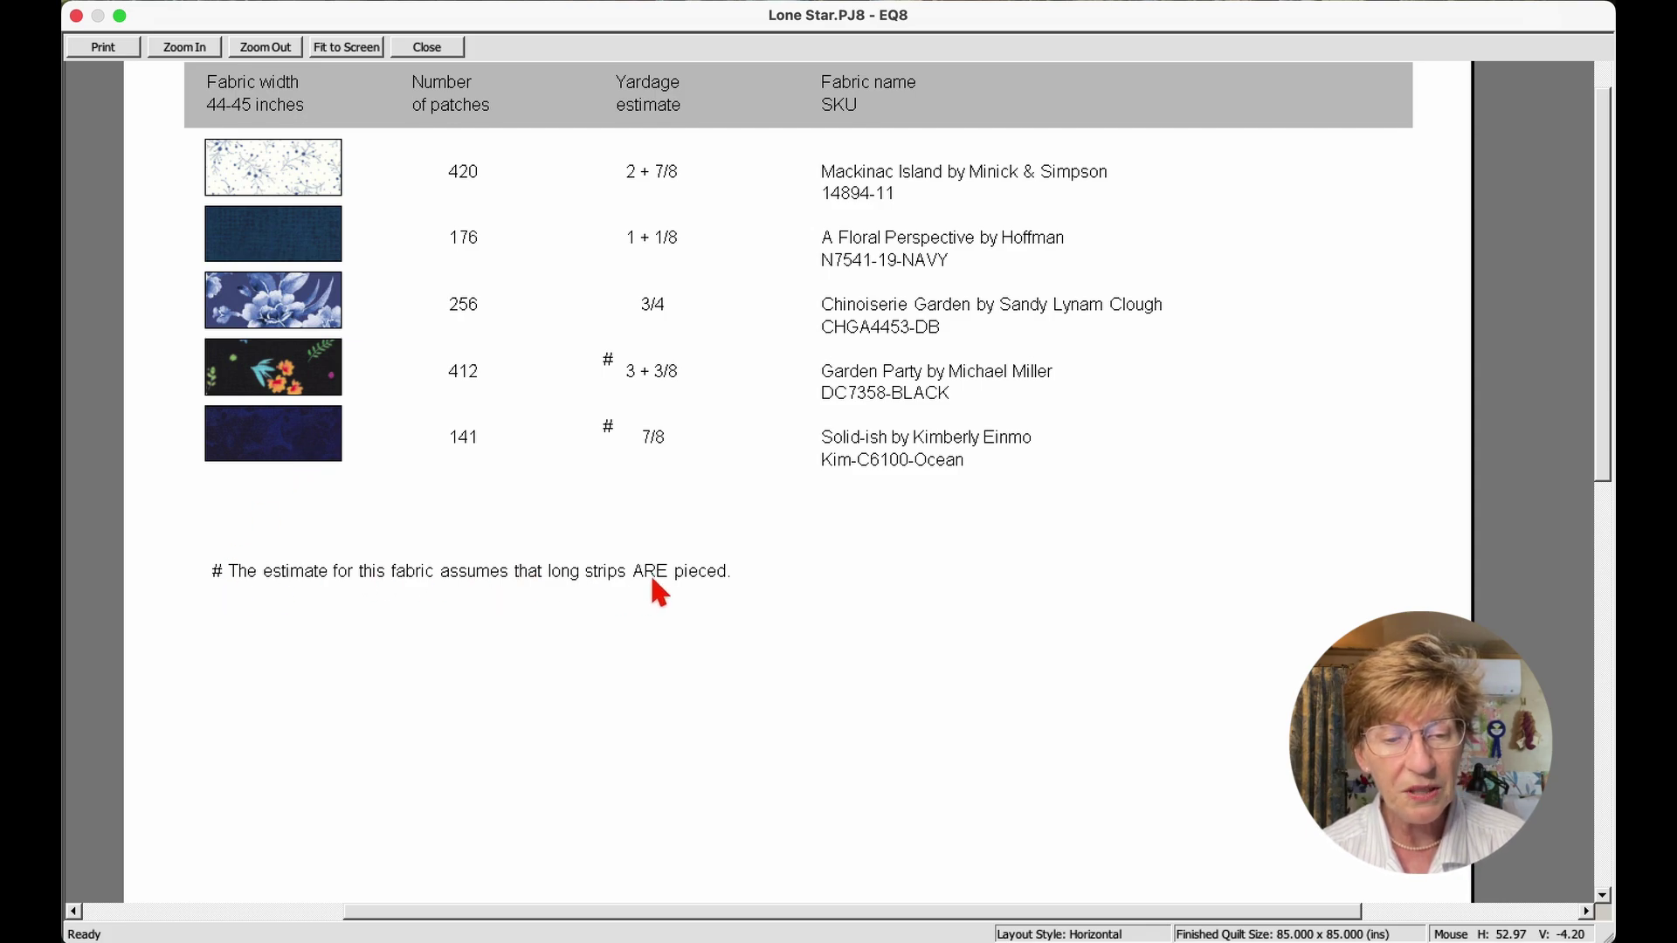
# Close the preview and dialog, inspect the quilt's top-left borders, then reopen Yardage settings
pyautogui.click(426, 47)
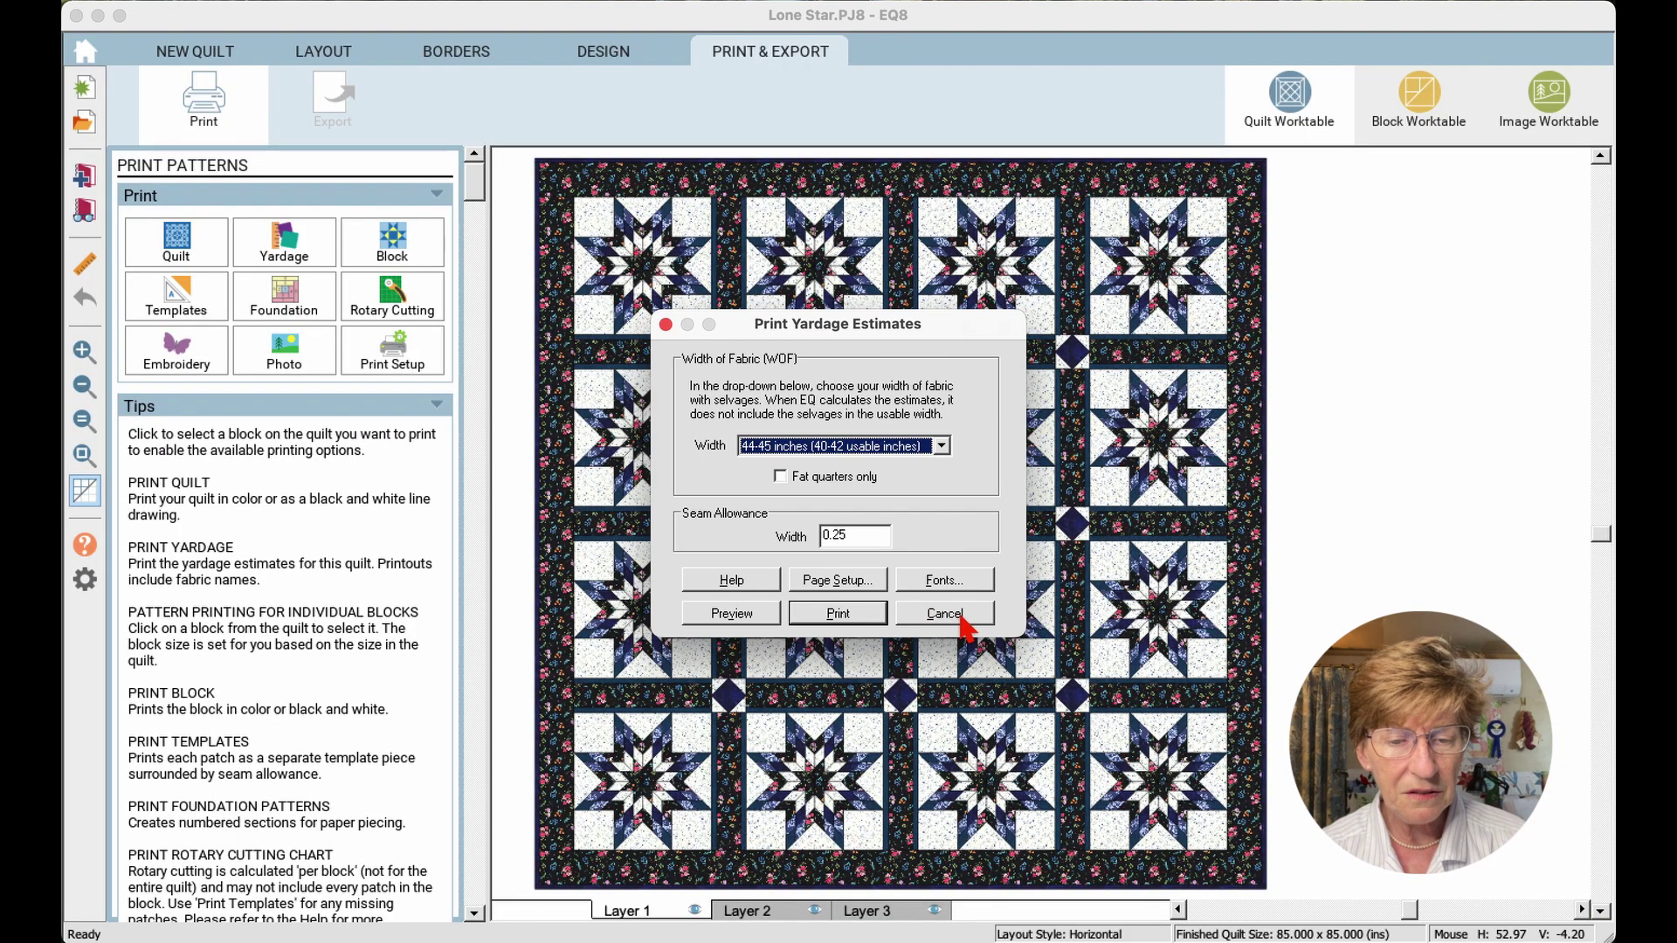
pyautogui.click(968, 626)
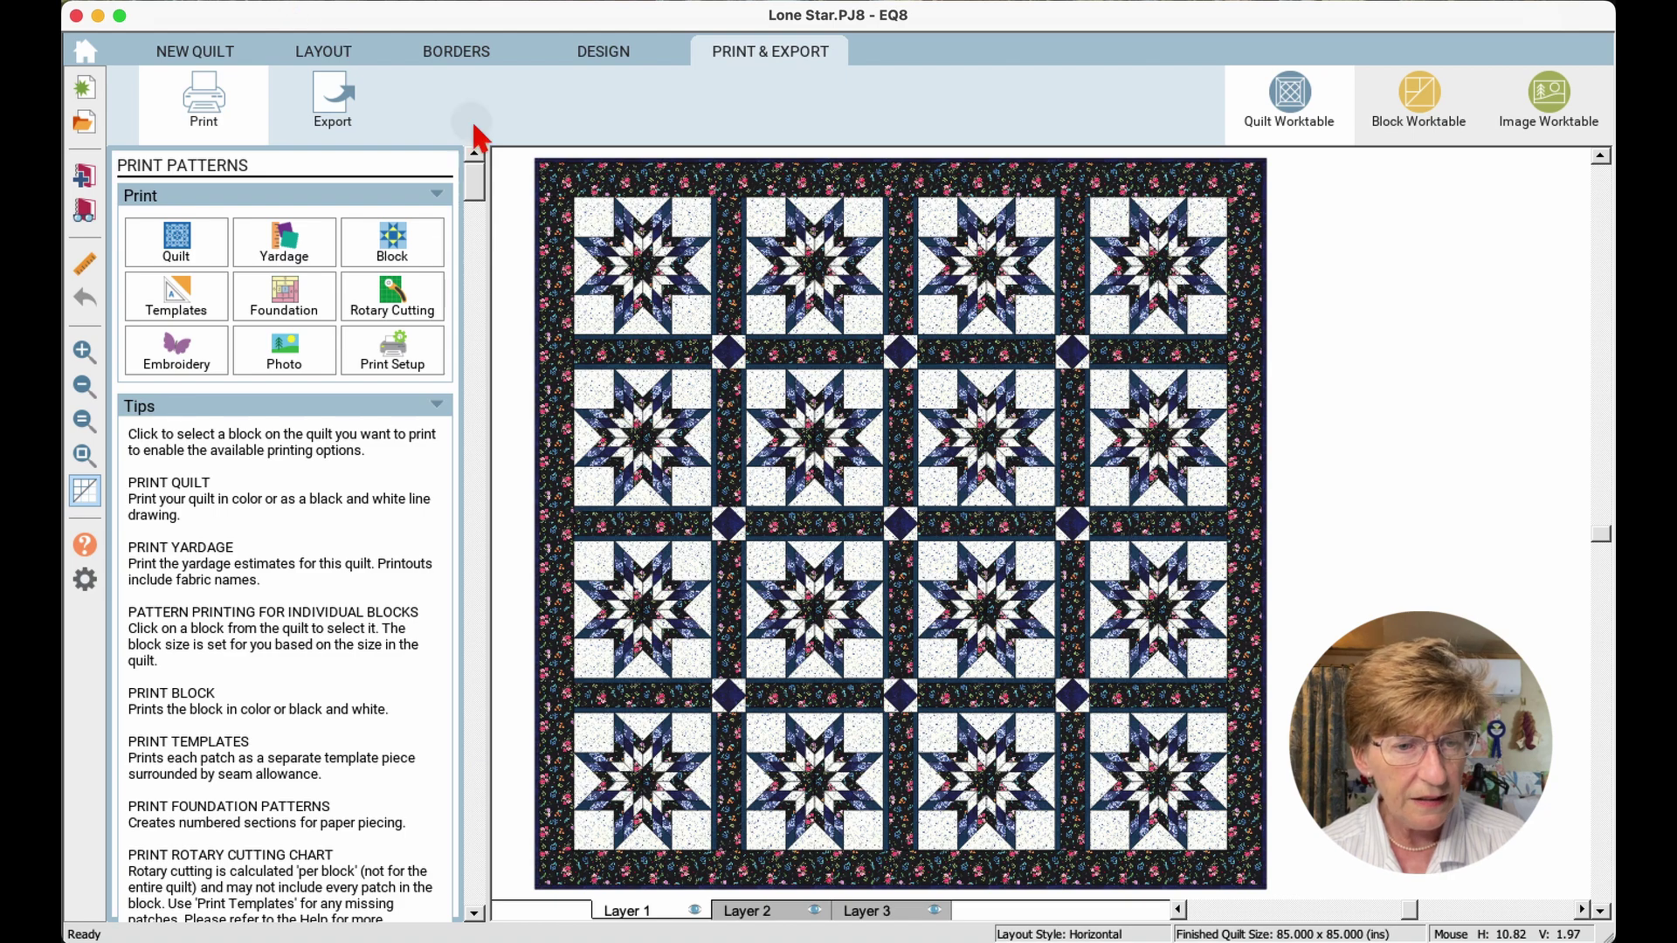
pyautogui.moveTo(525, 159); pyautogui.dragTo(921, 357)
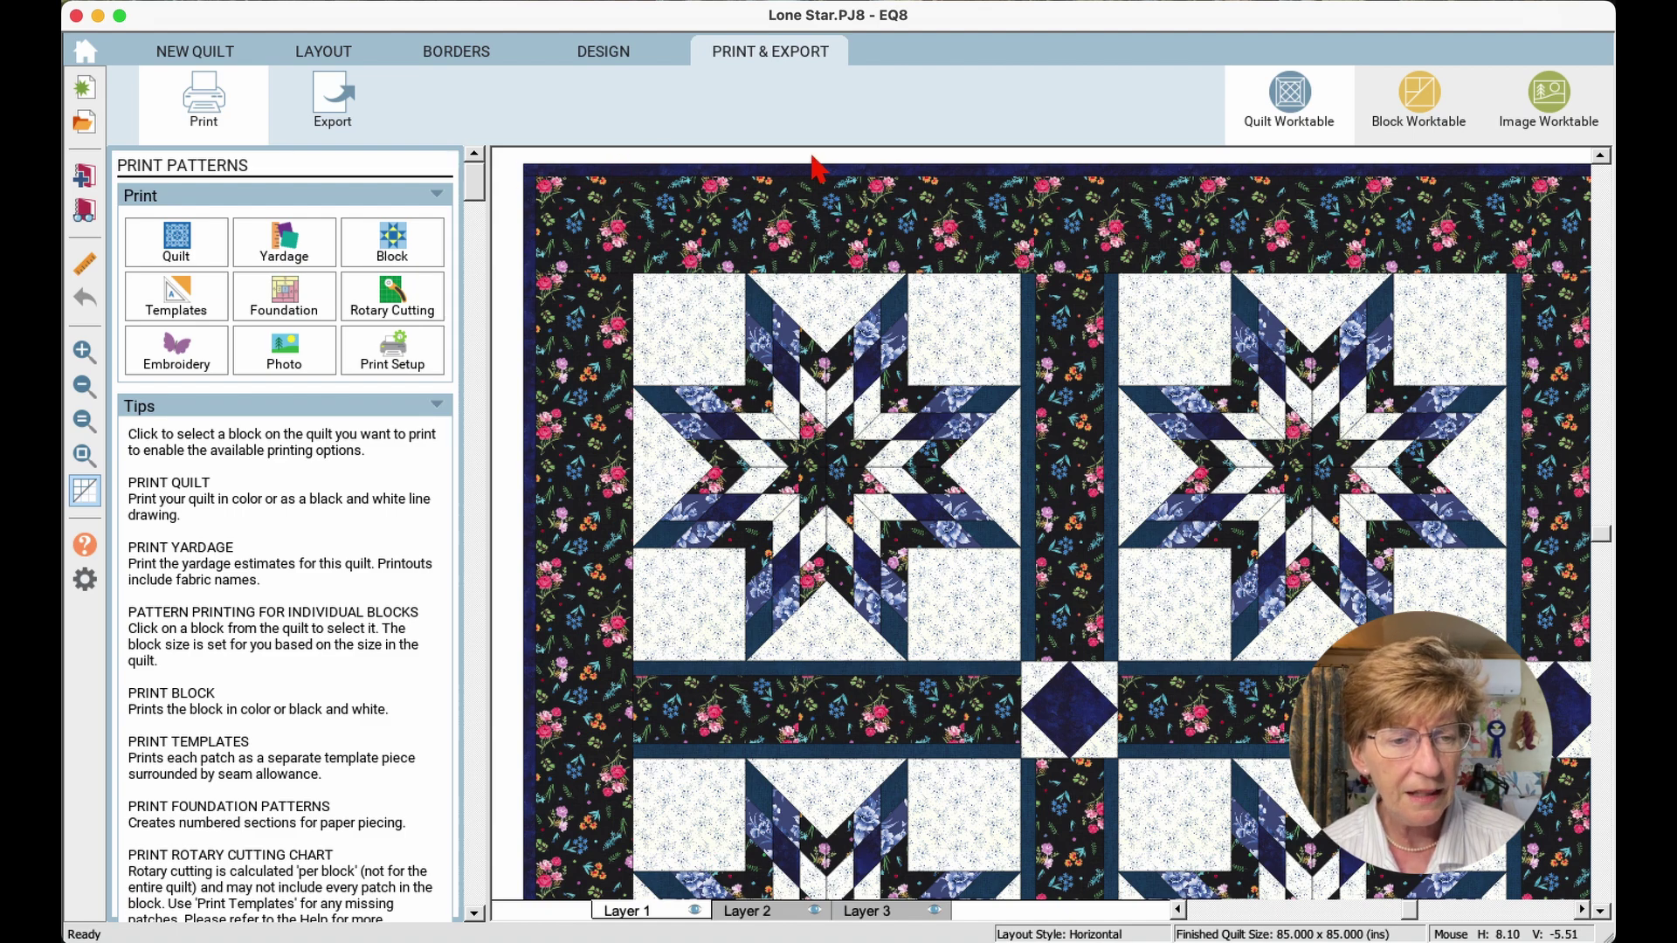
pyautogui.click(283, 252)
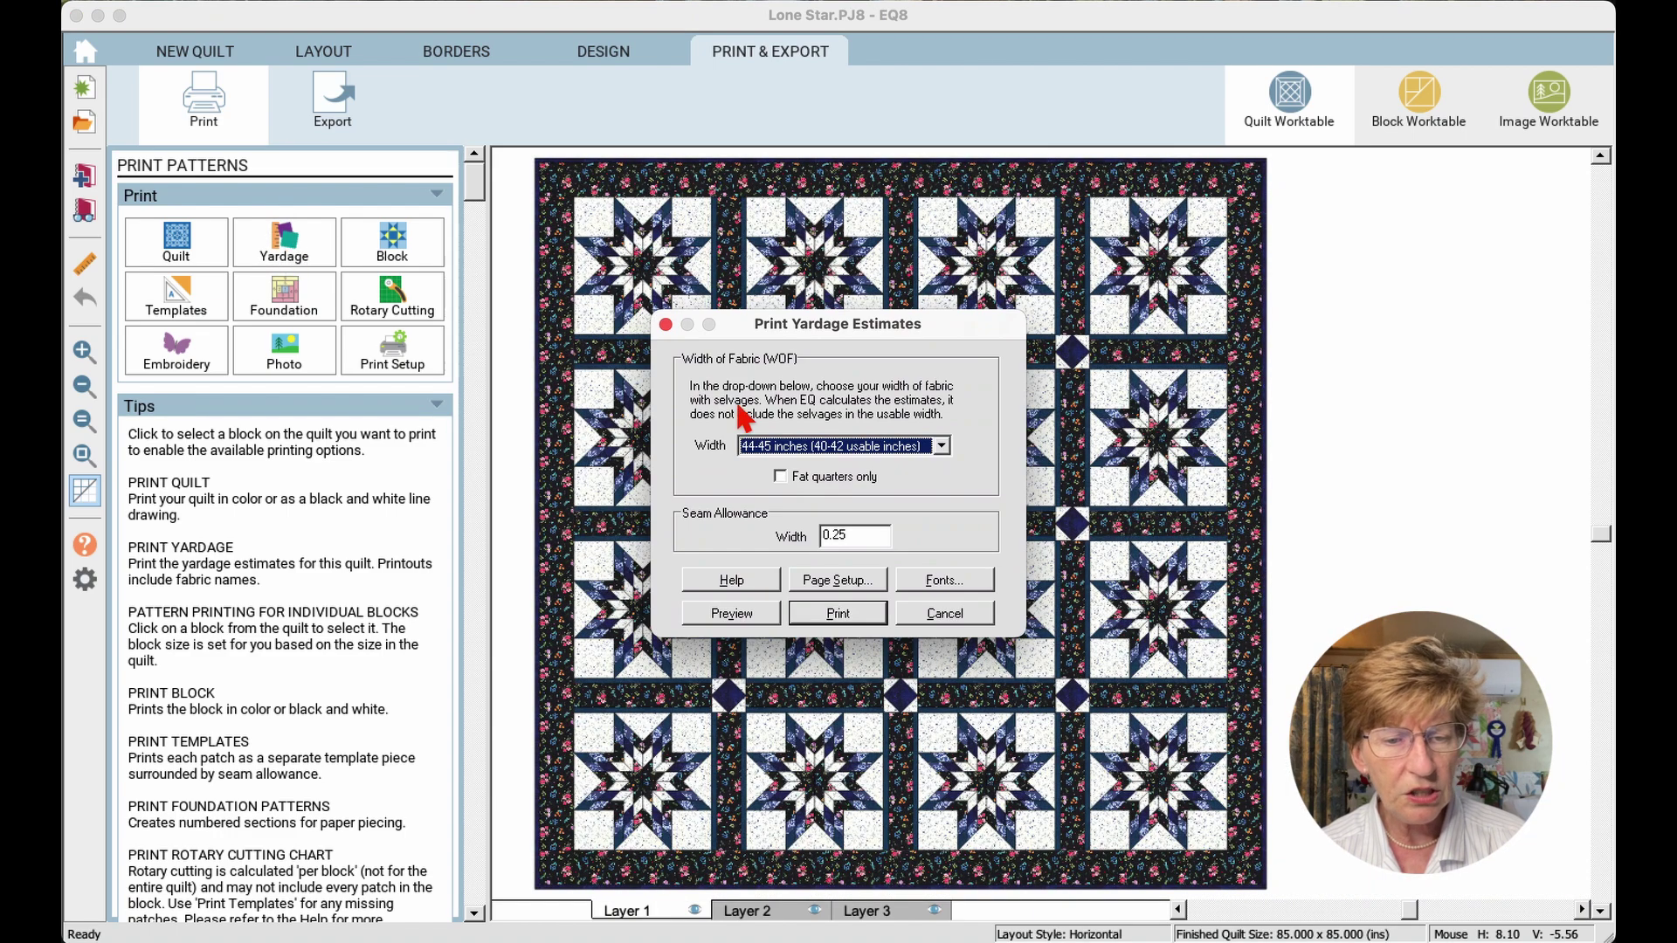
# Preview and magnify the yardage chart again, then close the preview and Yardage dialog
pyautogui.click(748, 612)
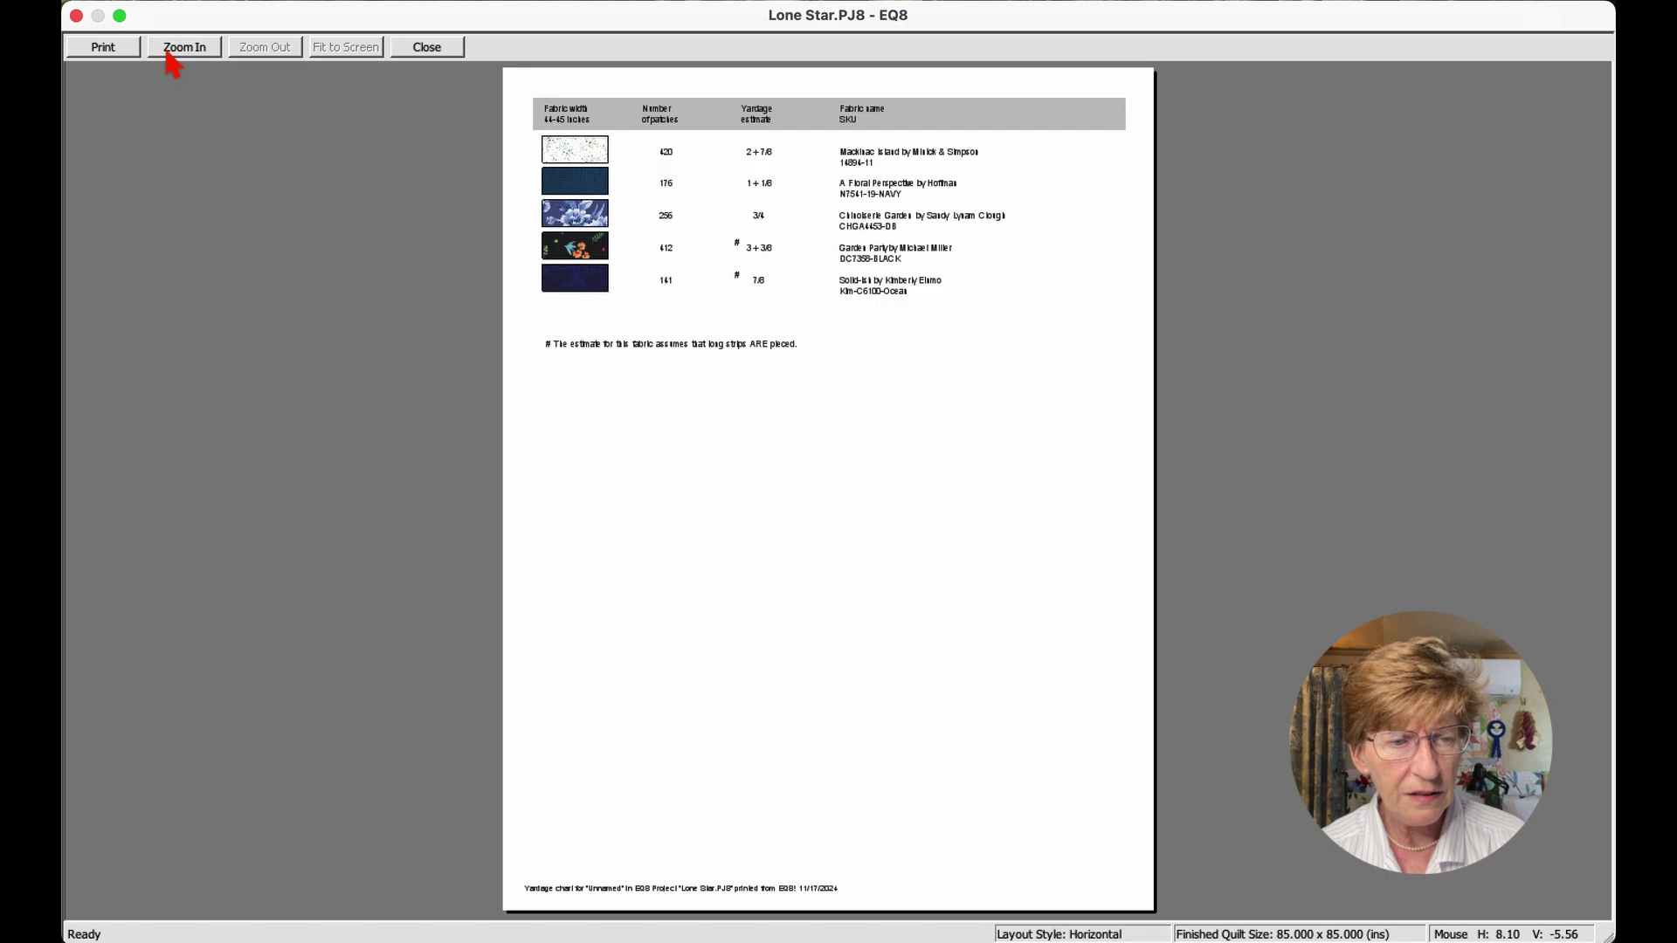
pyautogui.click(168, 55)
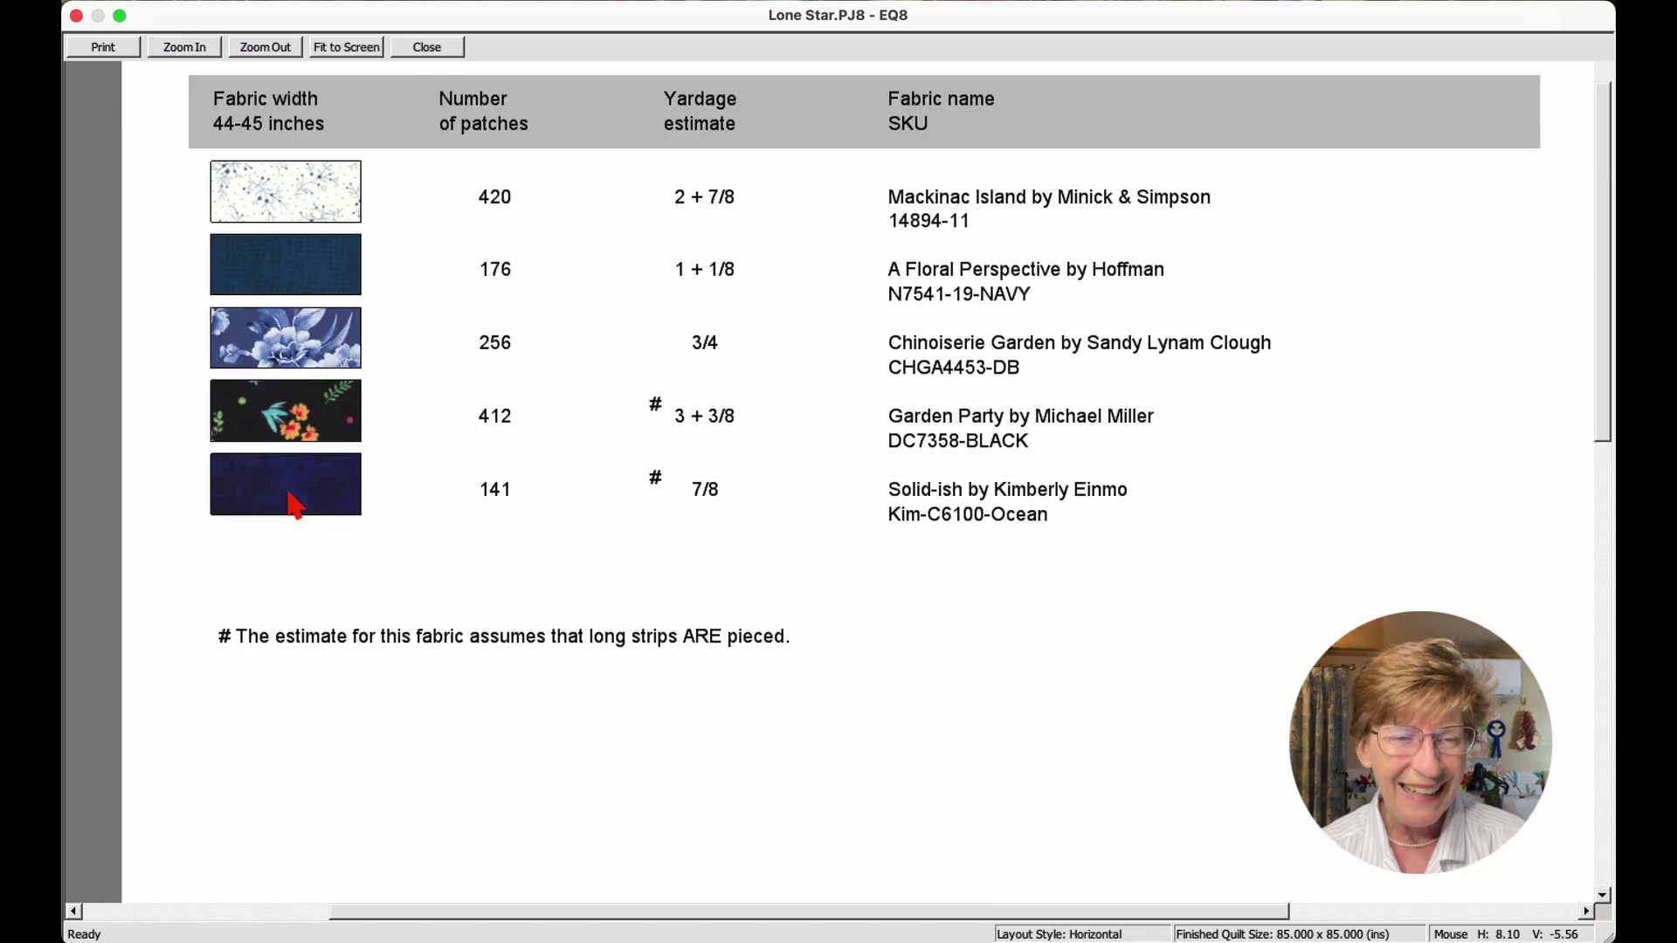
pyautogui.click(477, 84)
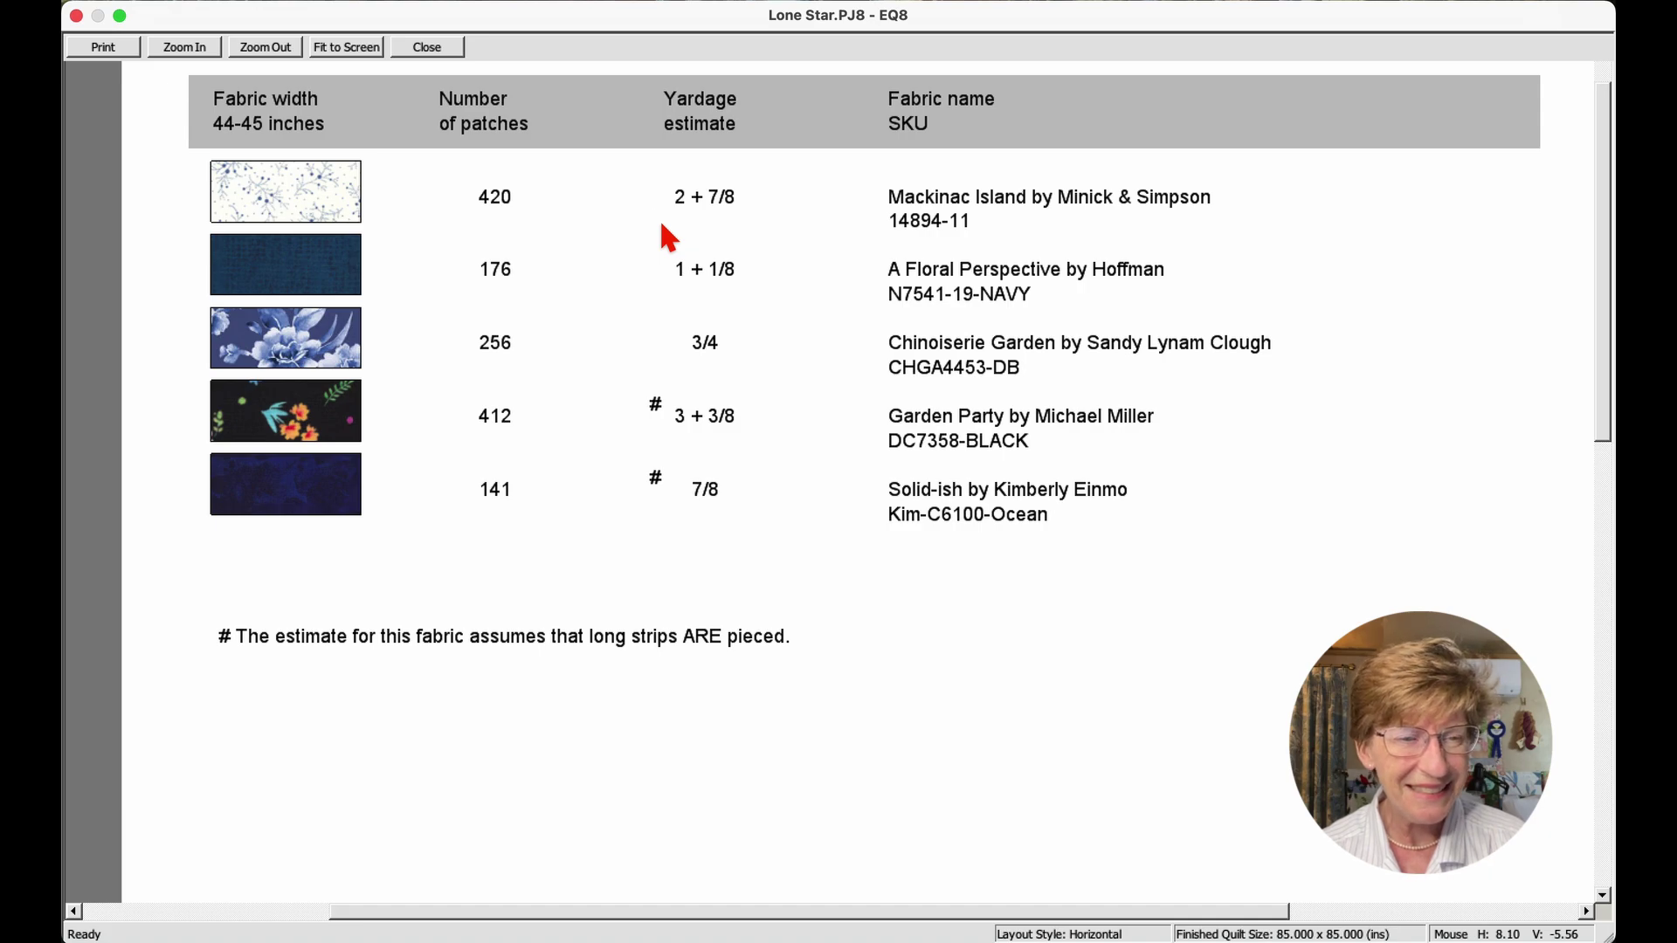
pyautogui.click(441, 53)
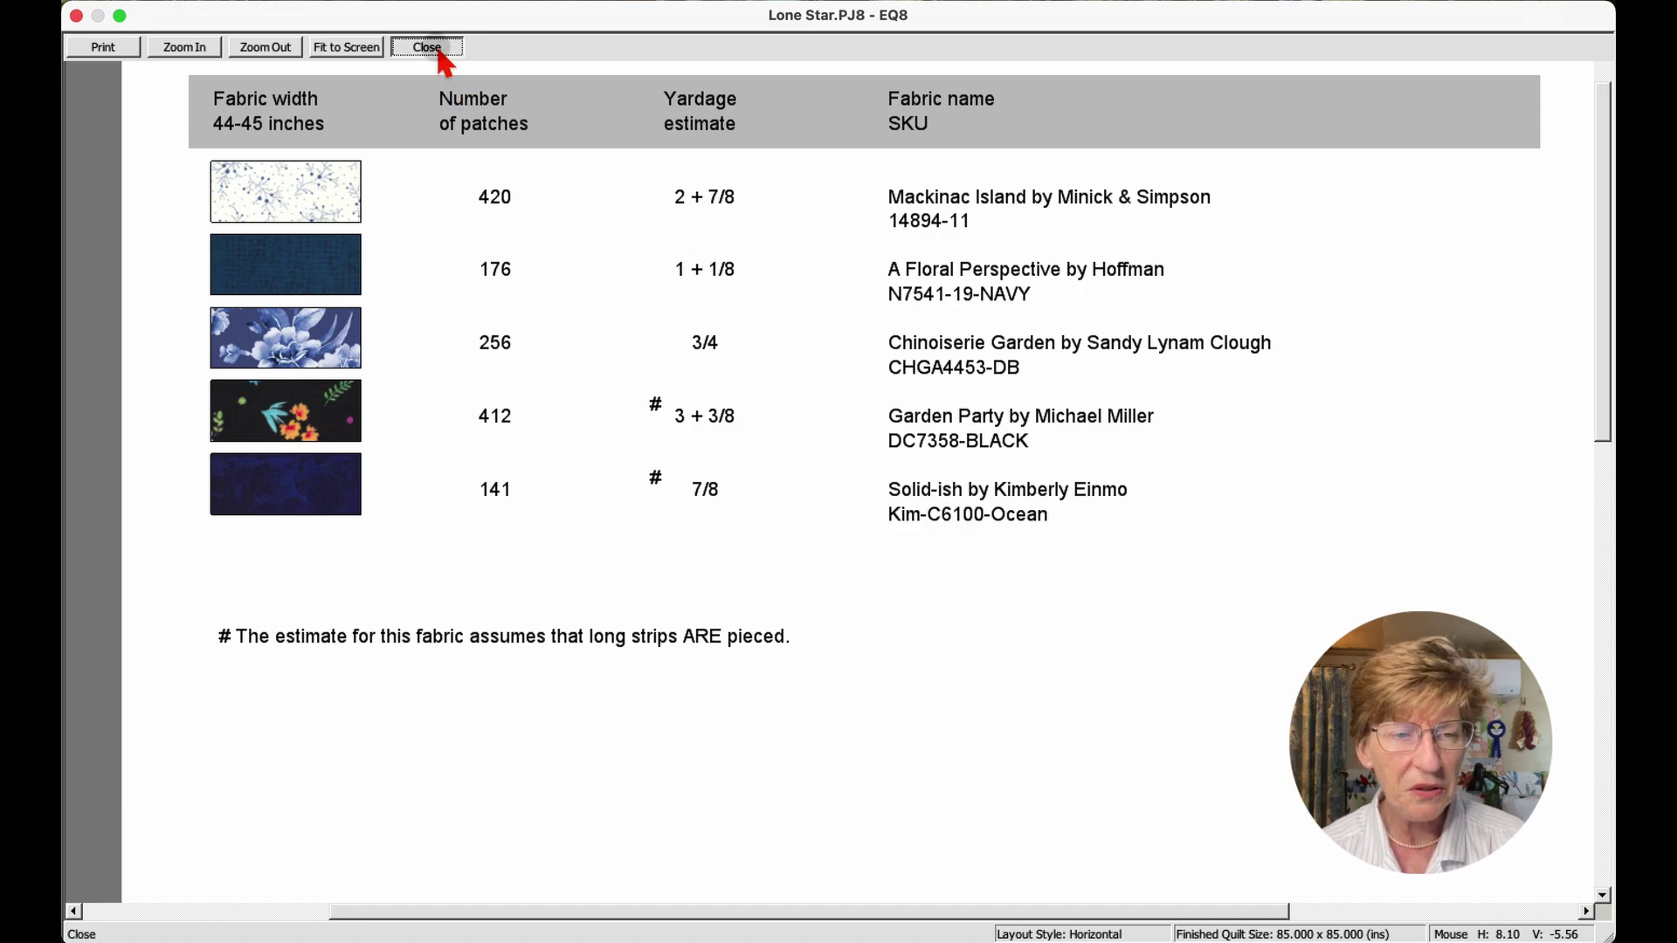
pyautogui.click(932, 613)
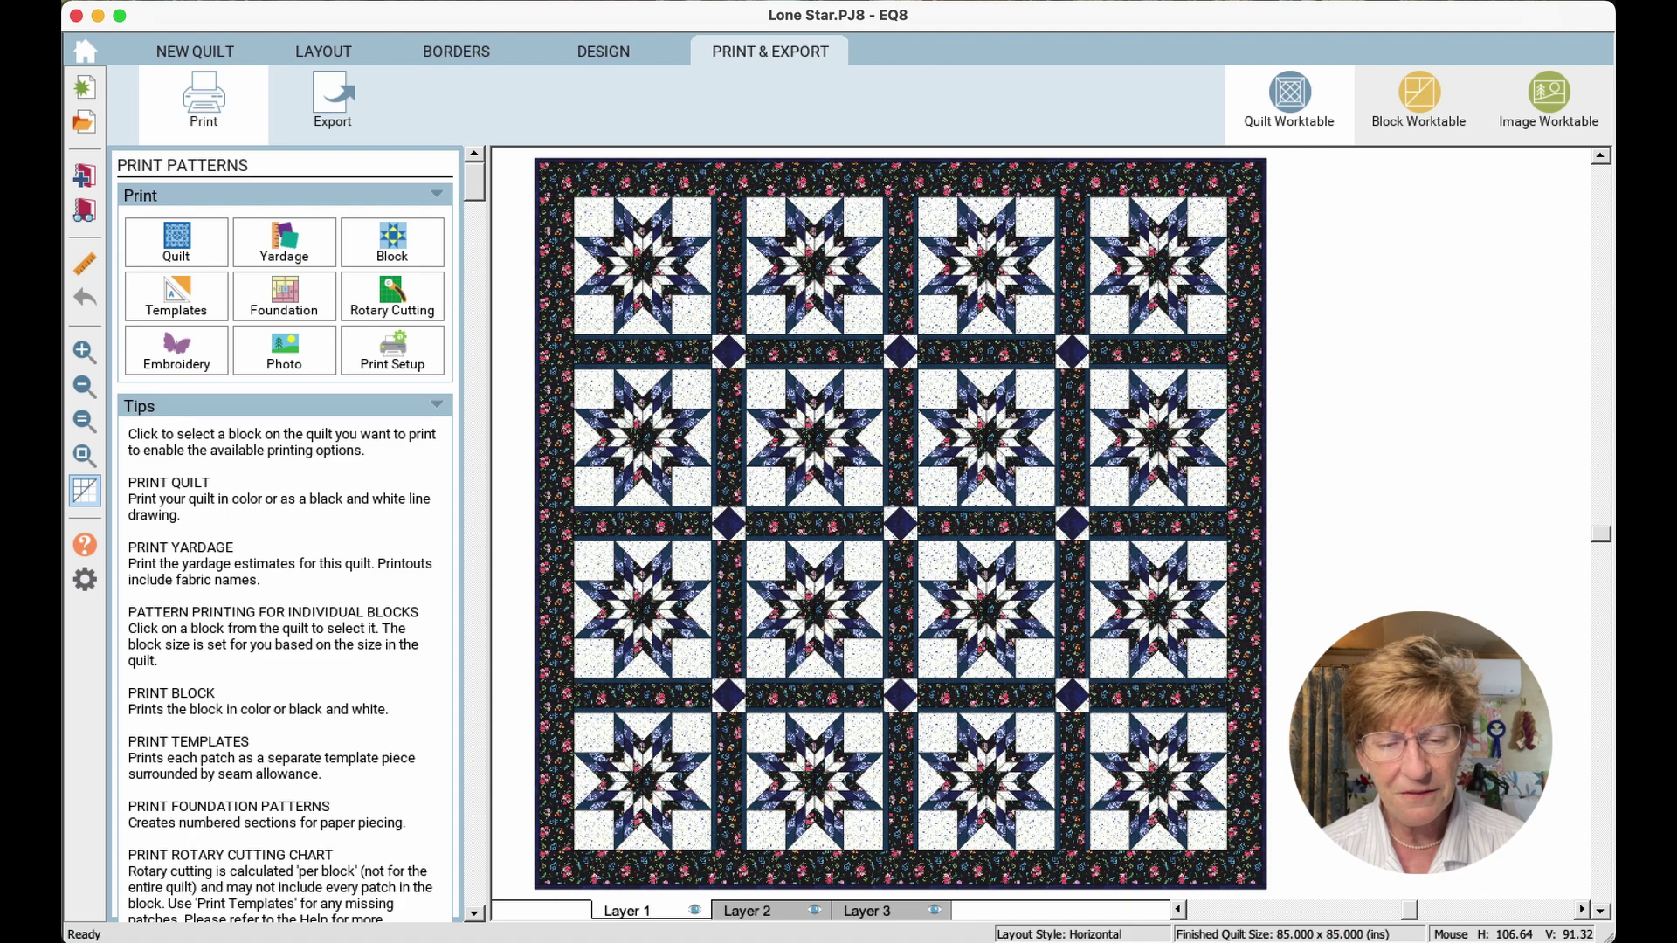
# Start a plain Horizontal layout with 2 blocks across and 1 block down
pyautogui.click(207, 61)
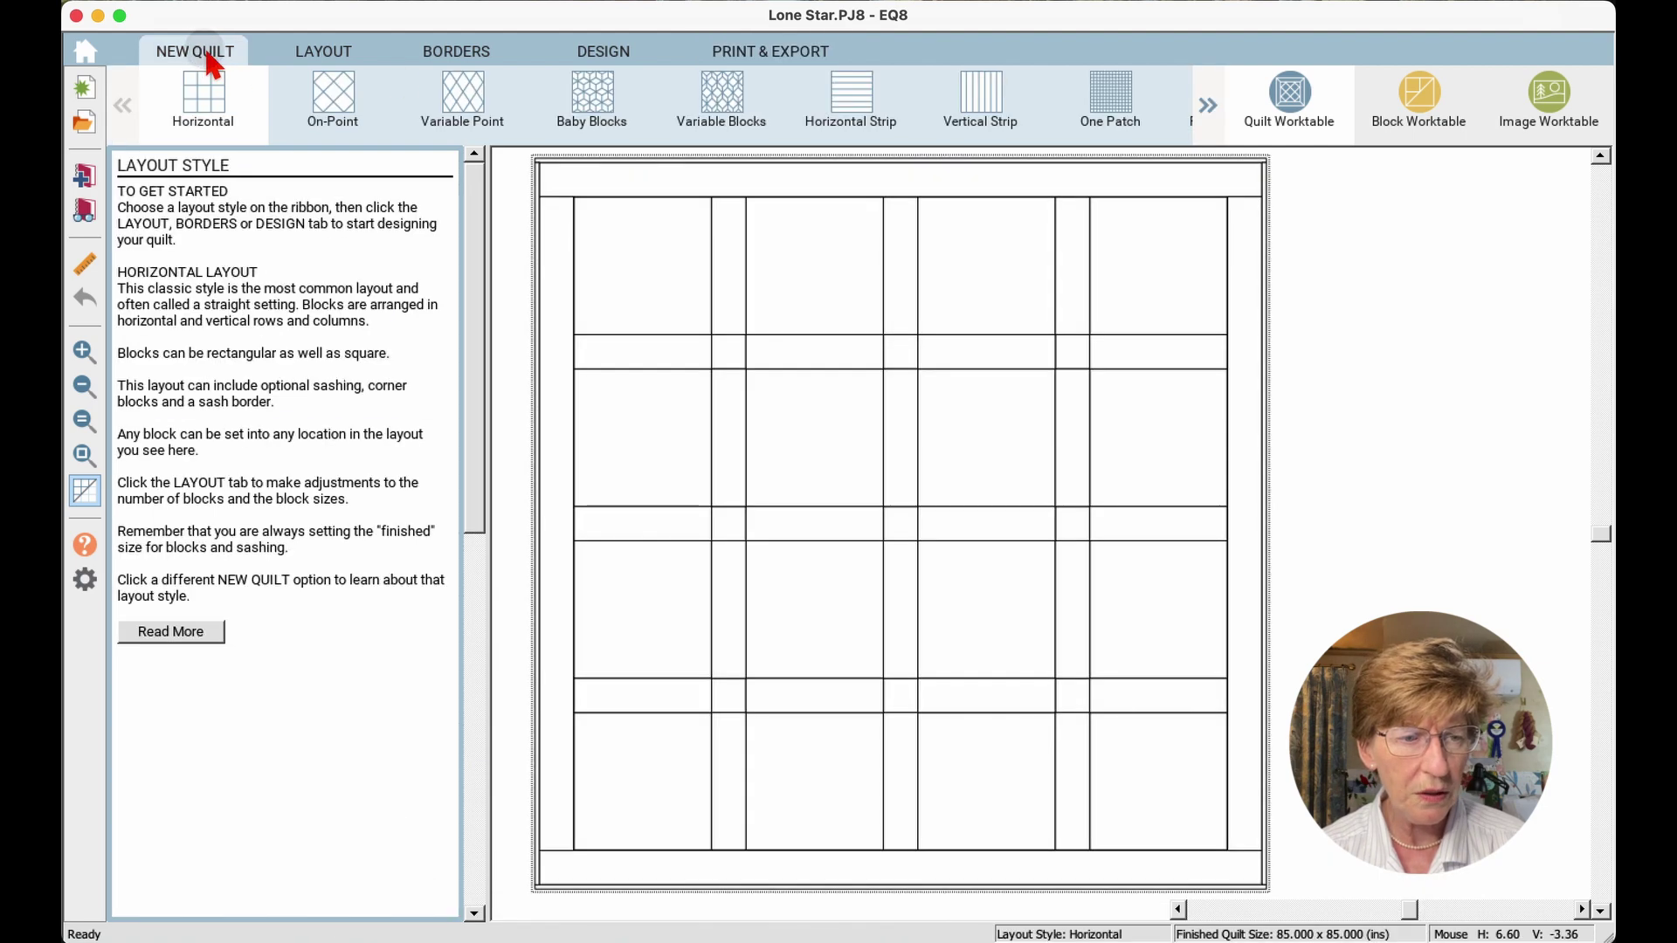
pyautogui.click(207, 94)
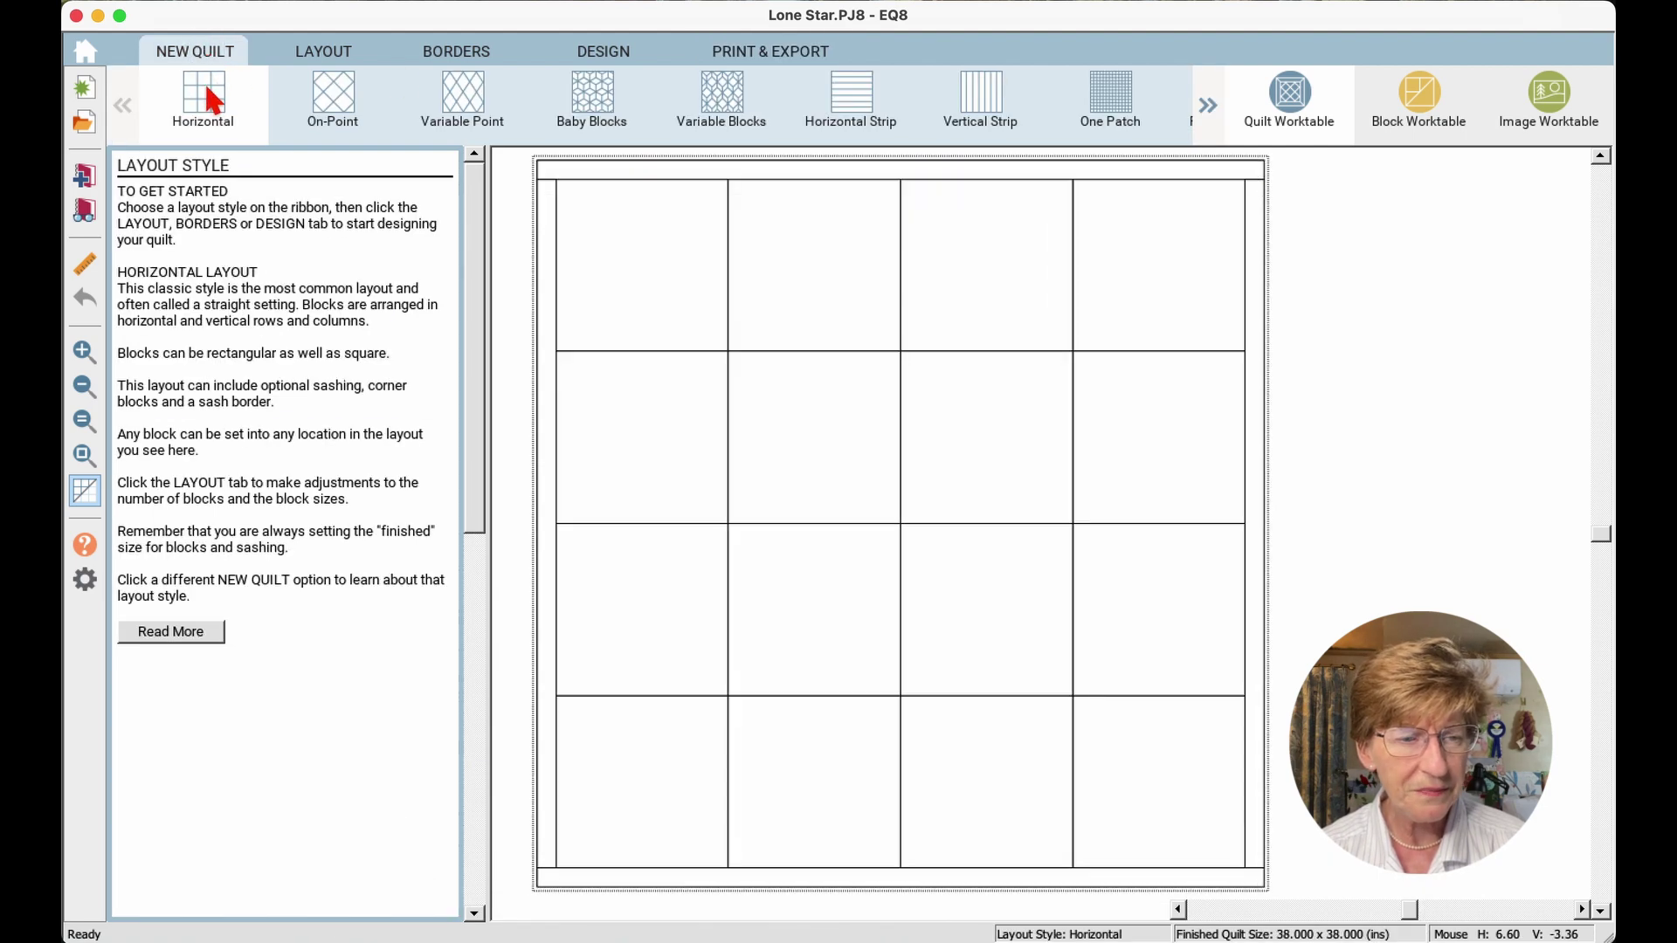
pyautogui.click(328, 55)
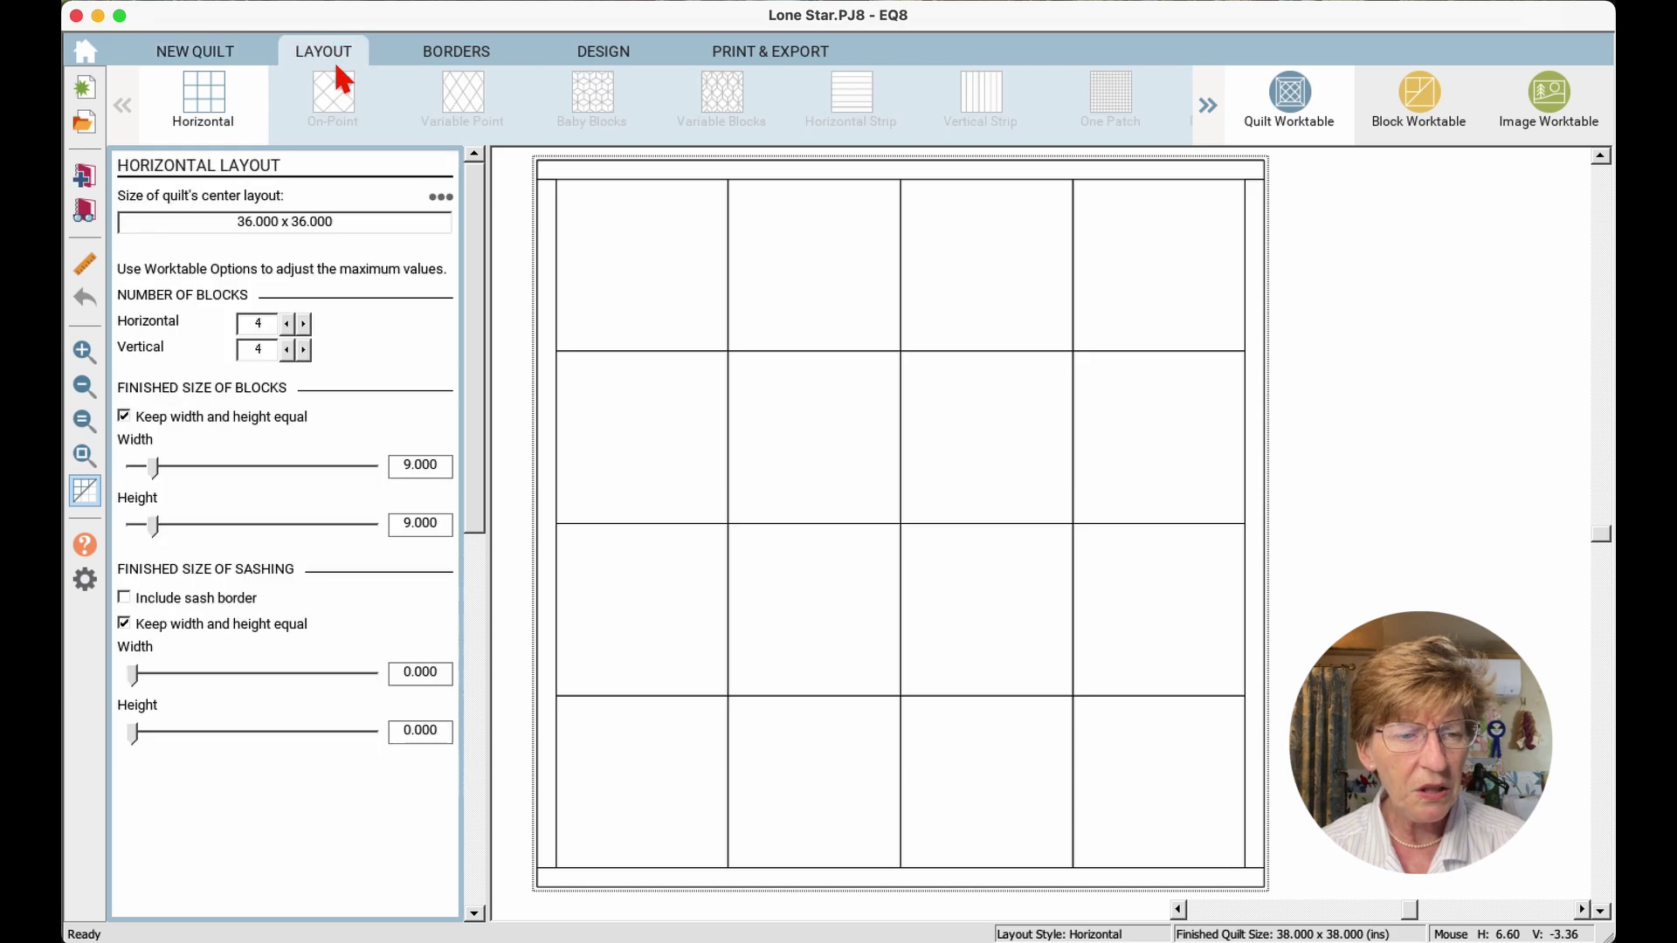
pyautogui.moveTo(254, 329); pyautogui.dragTo(289, 331)
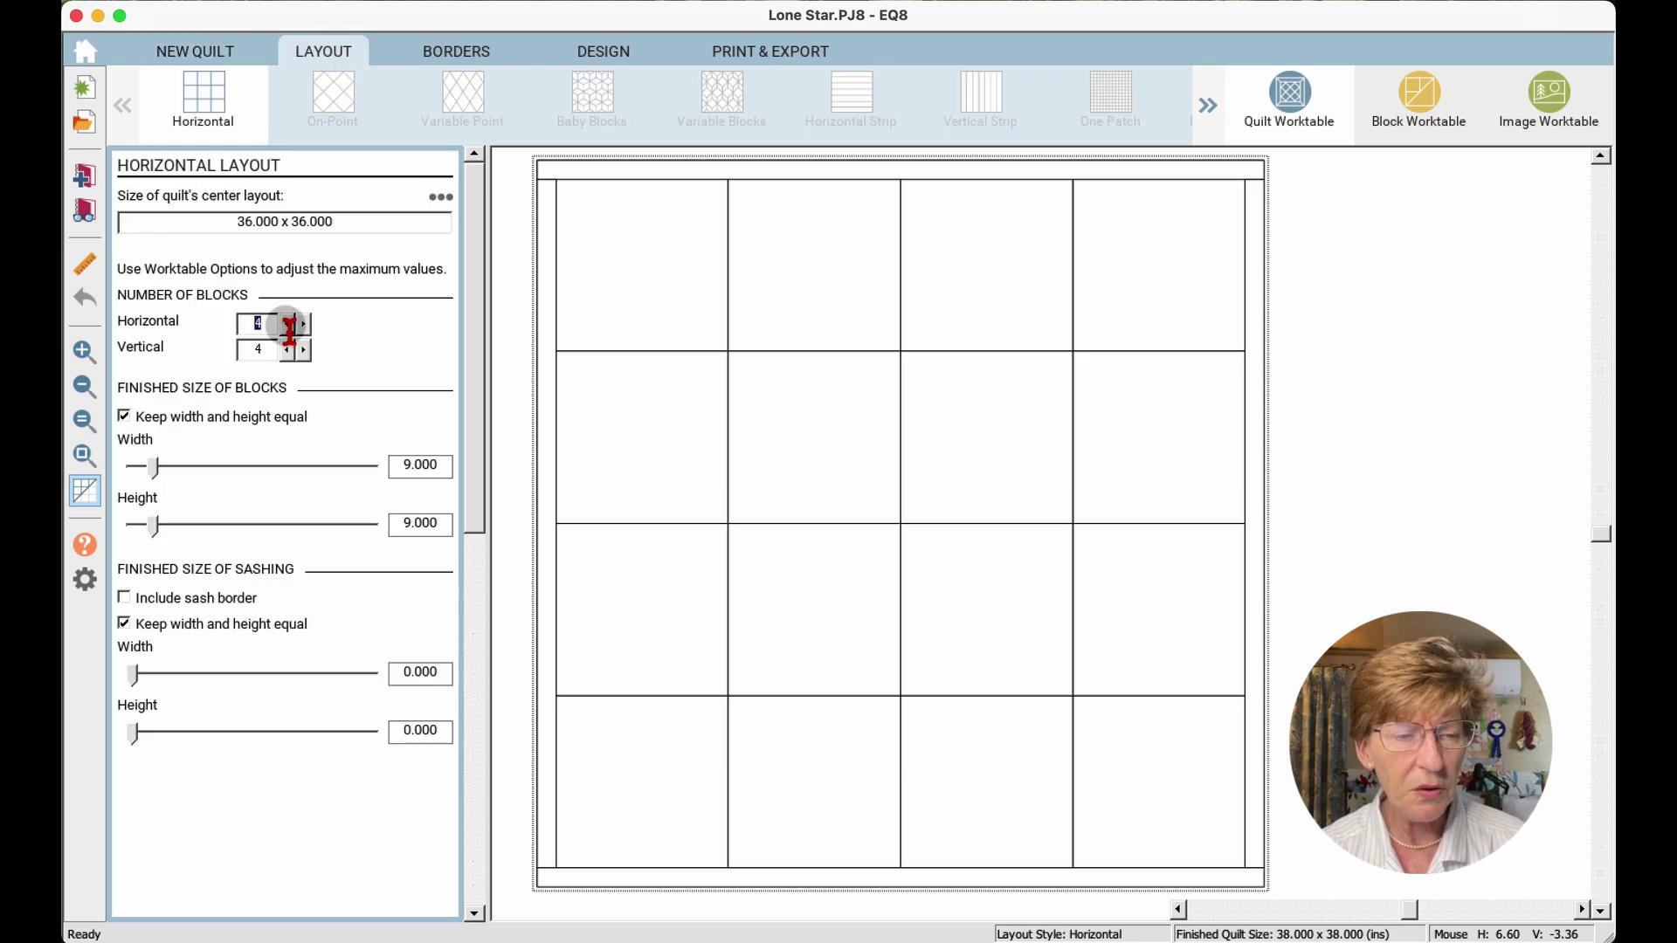
pyautogui.write('2')
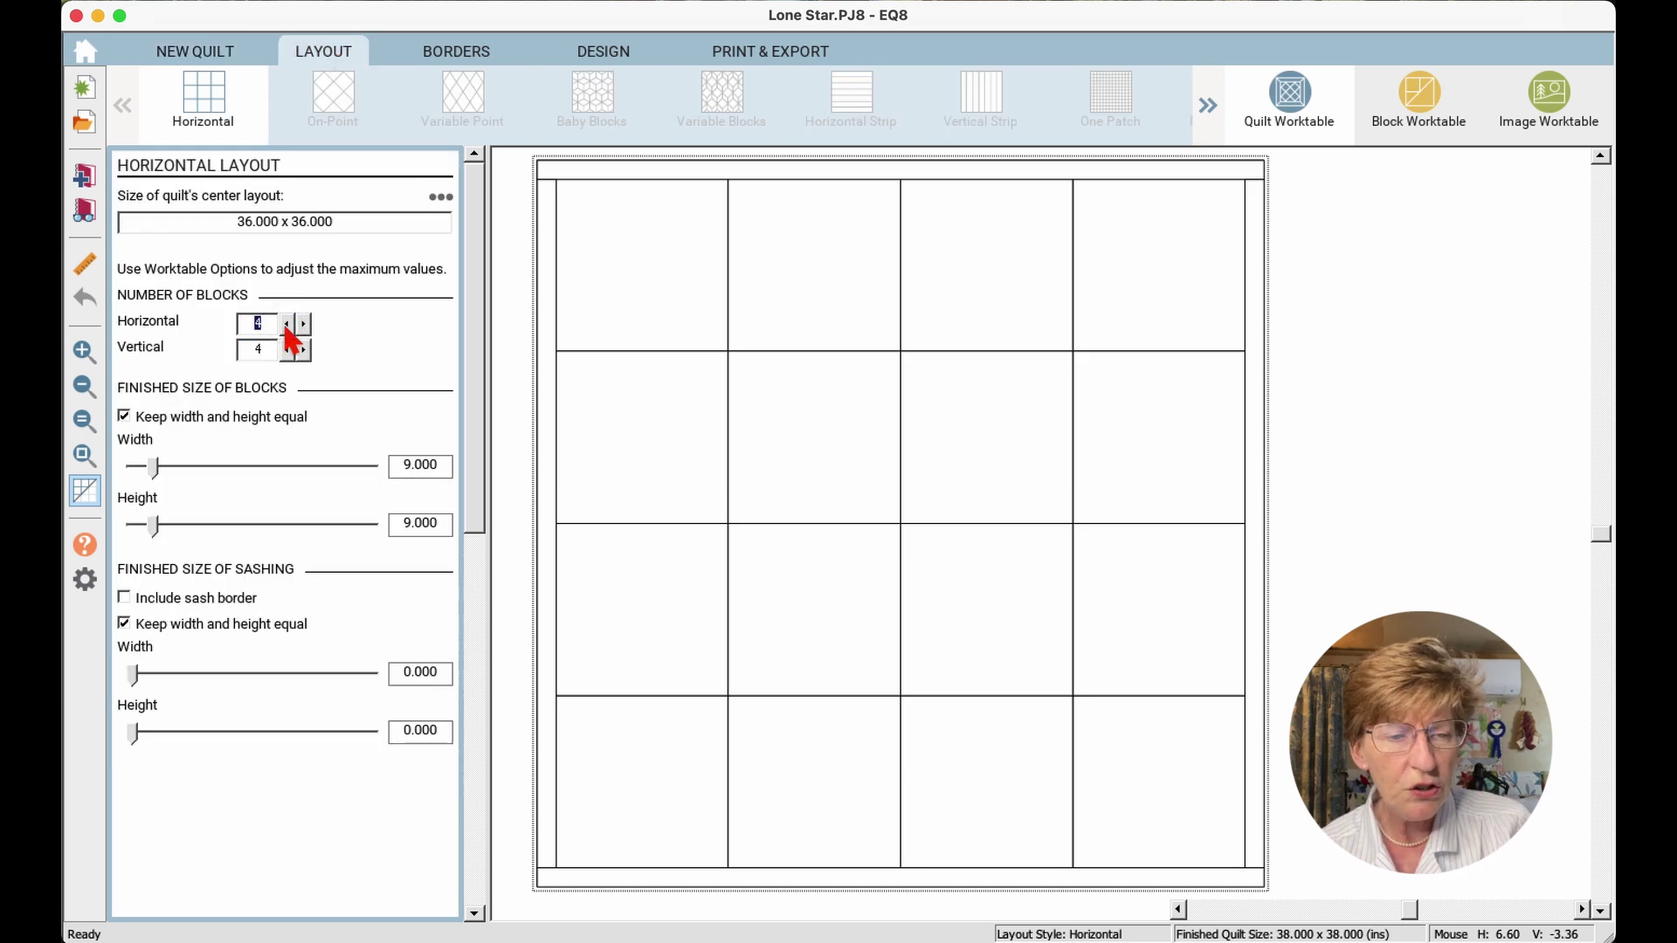
pyautogui.moveTo(274, 354); pyautogui.dragTo(257, 354)
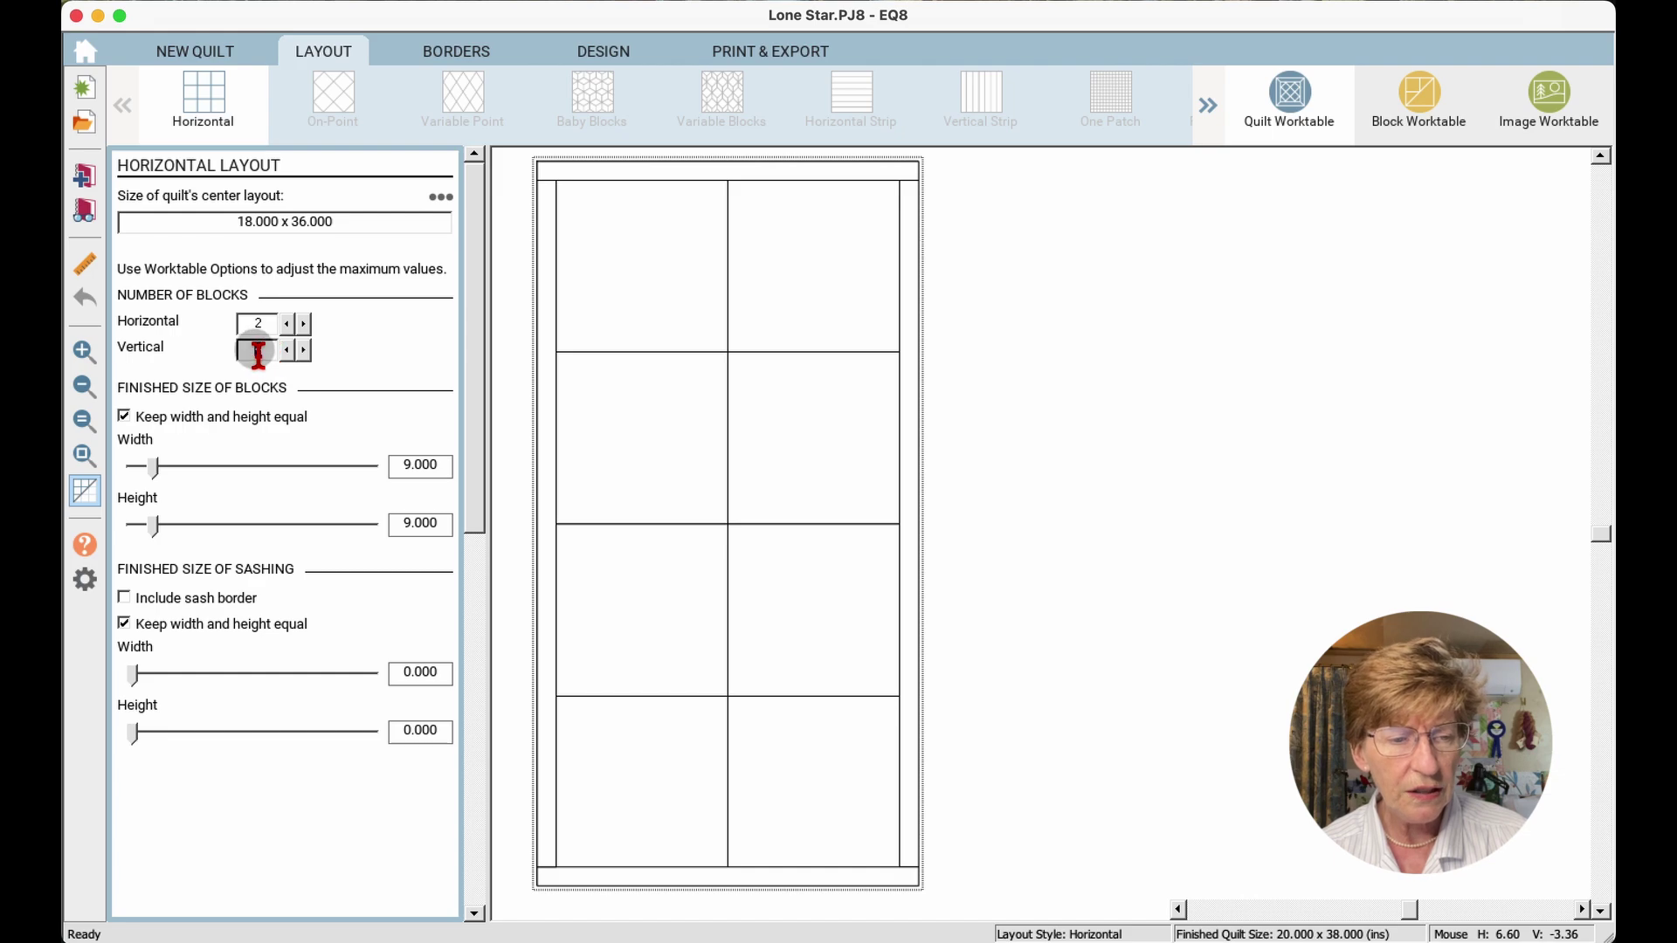
pyautogui.press('BackSpace')
pyautogui.write('1')
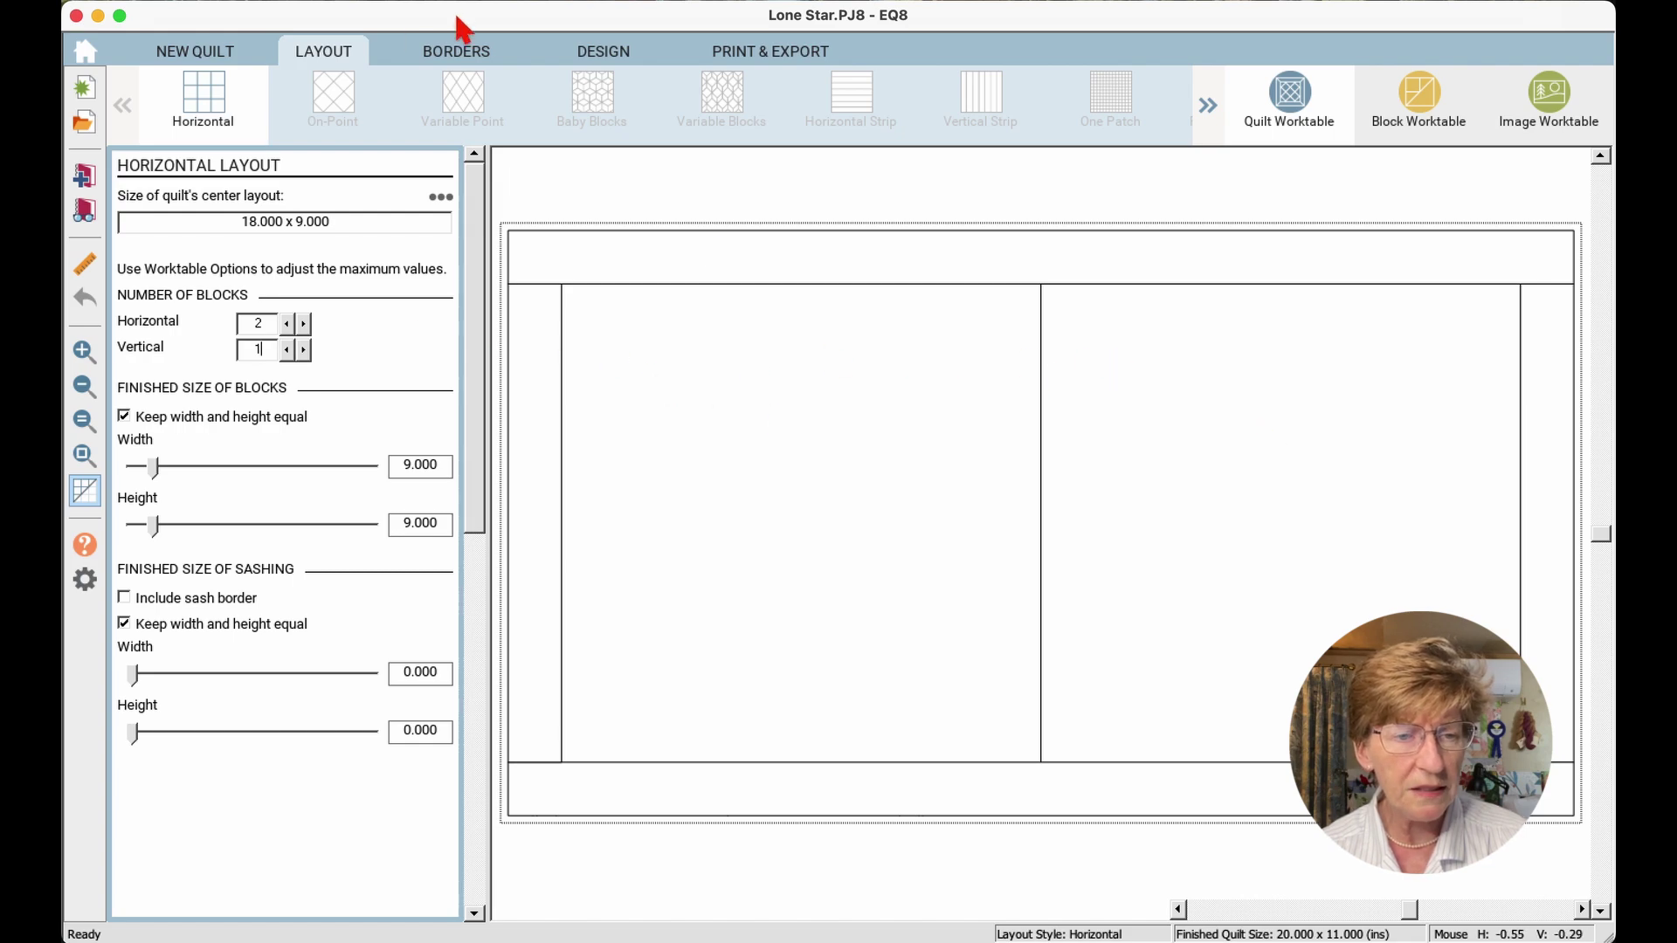
# Delete the border and make the unlocked blocks 42 inches wide by 85 tall
pyautogui.click(453, 52)
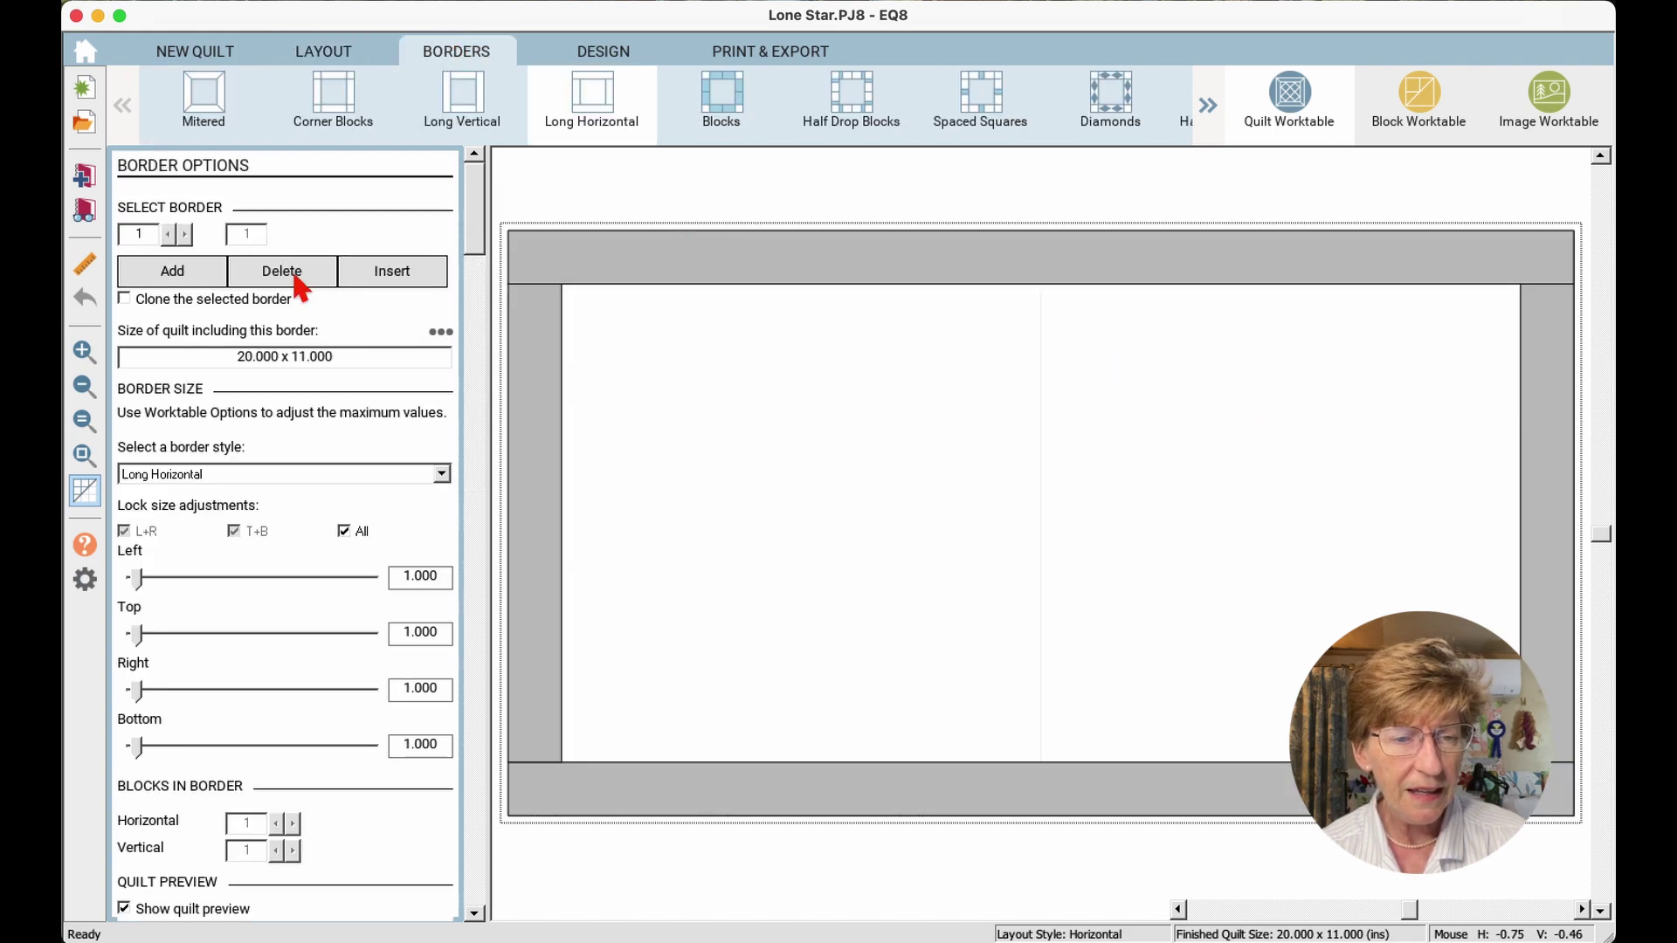
pyautogui.click(293, 276)
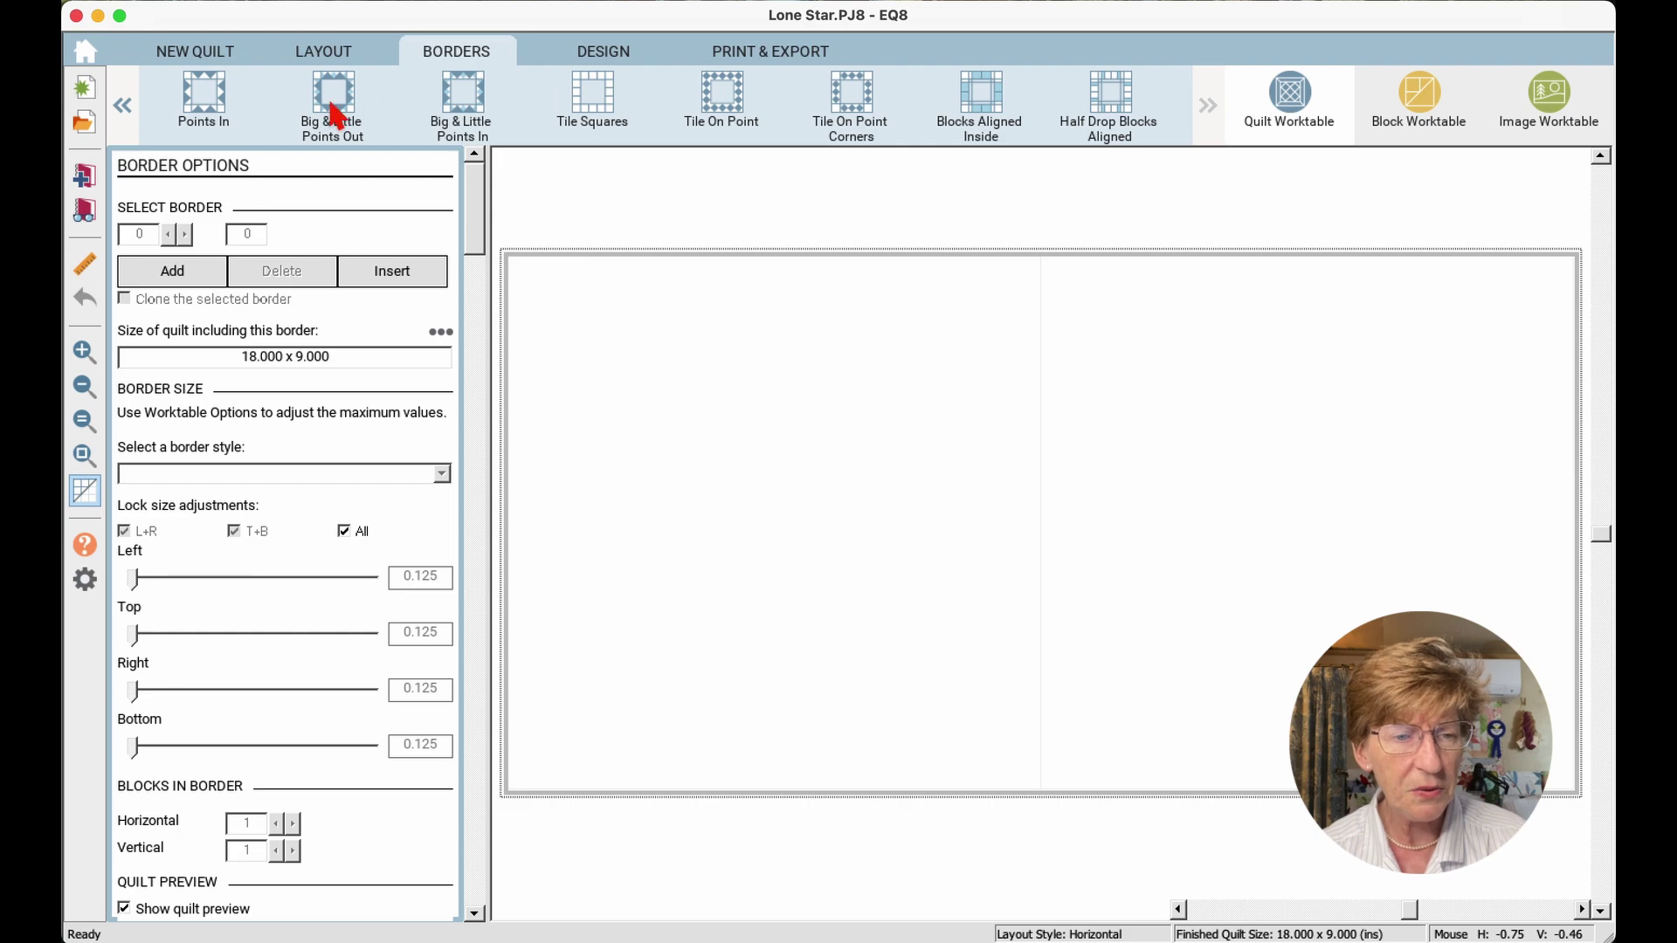
pyautogui.click(351, 53)
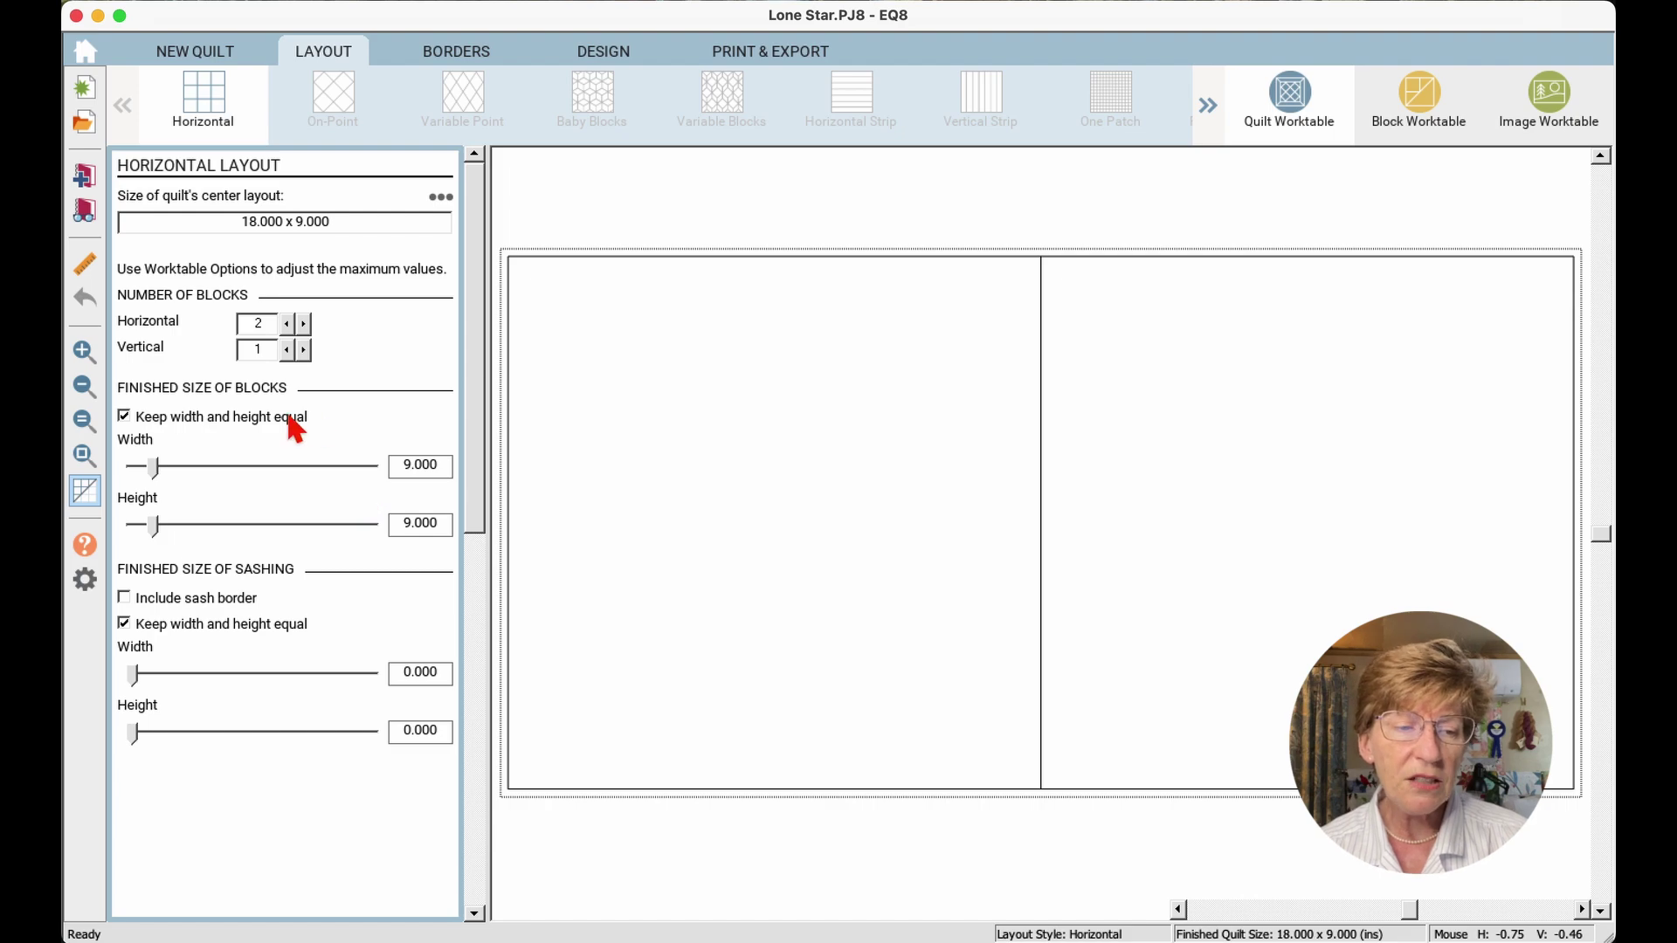
pyautogui.click(124, 416)
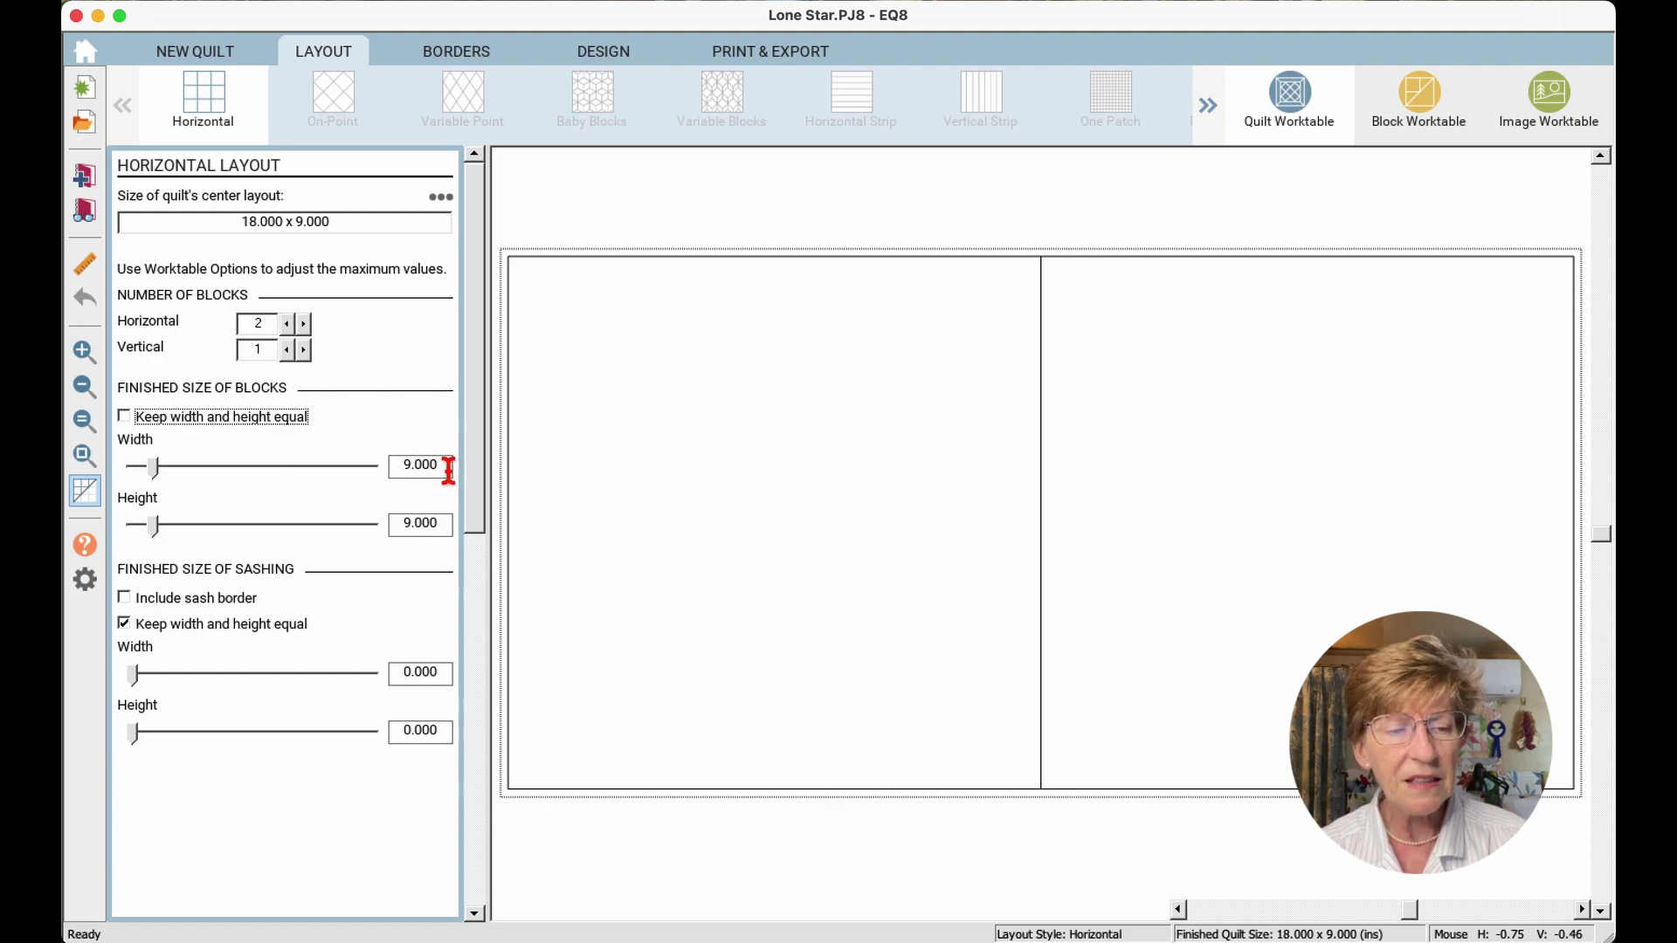
pyautogui.moveTo(445, 468); pyautogui.dragTo(374, 469)
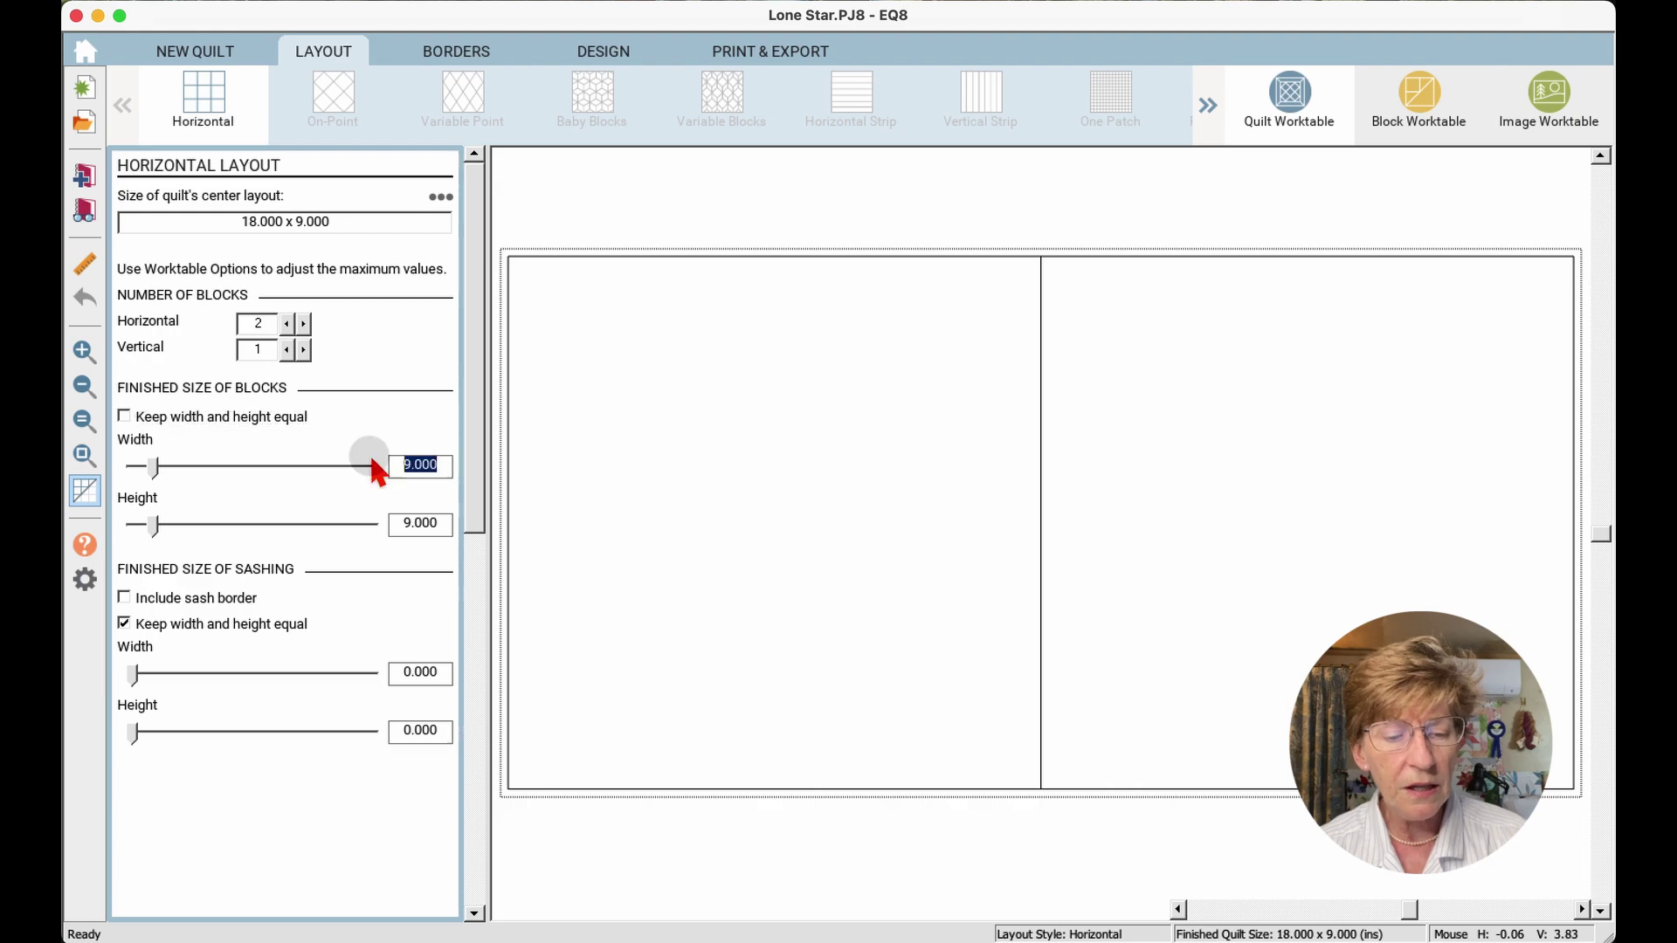
pyautogui.write('4')
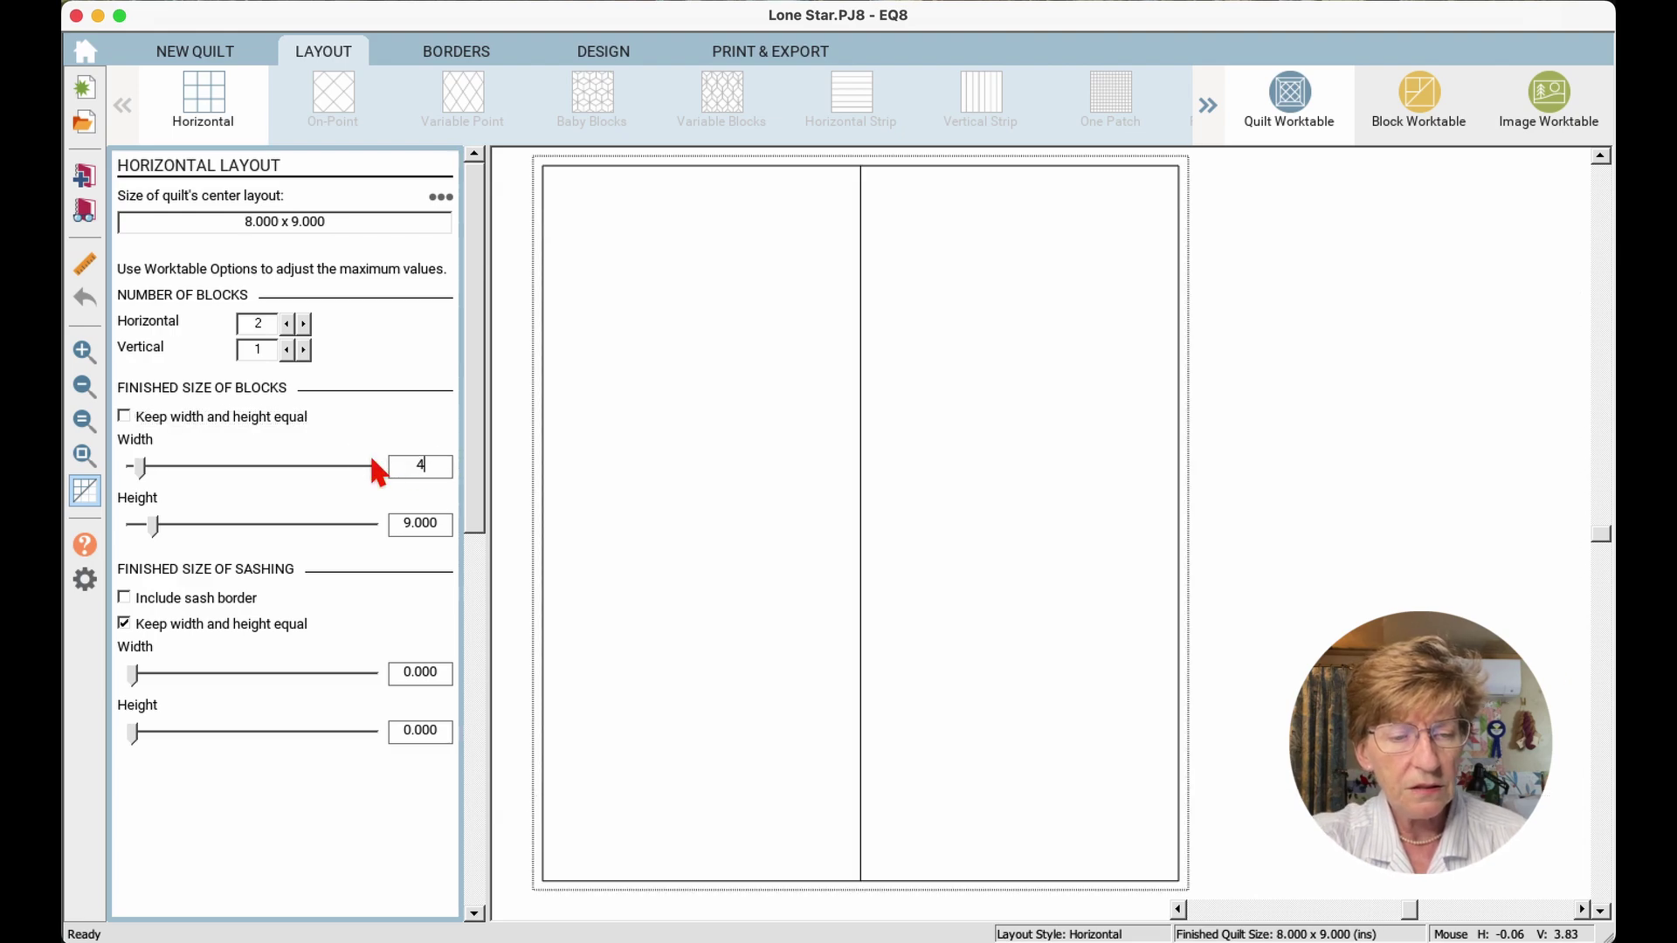
pyautogui.write('2')
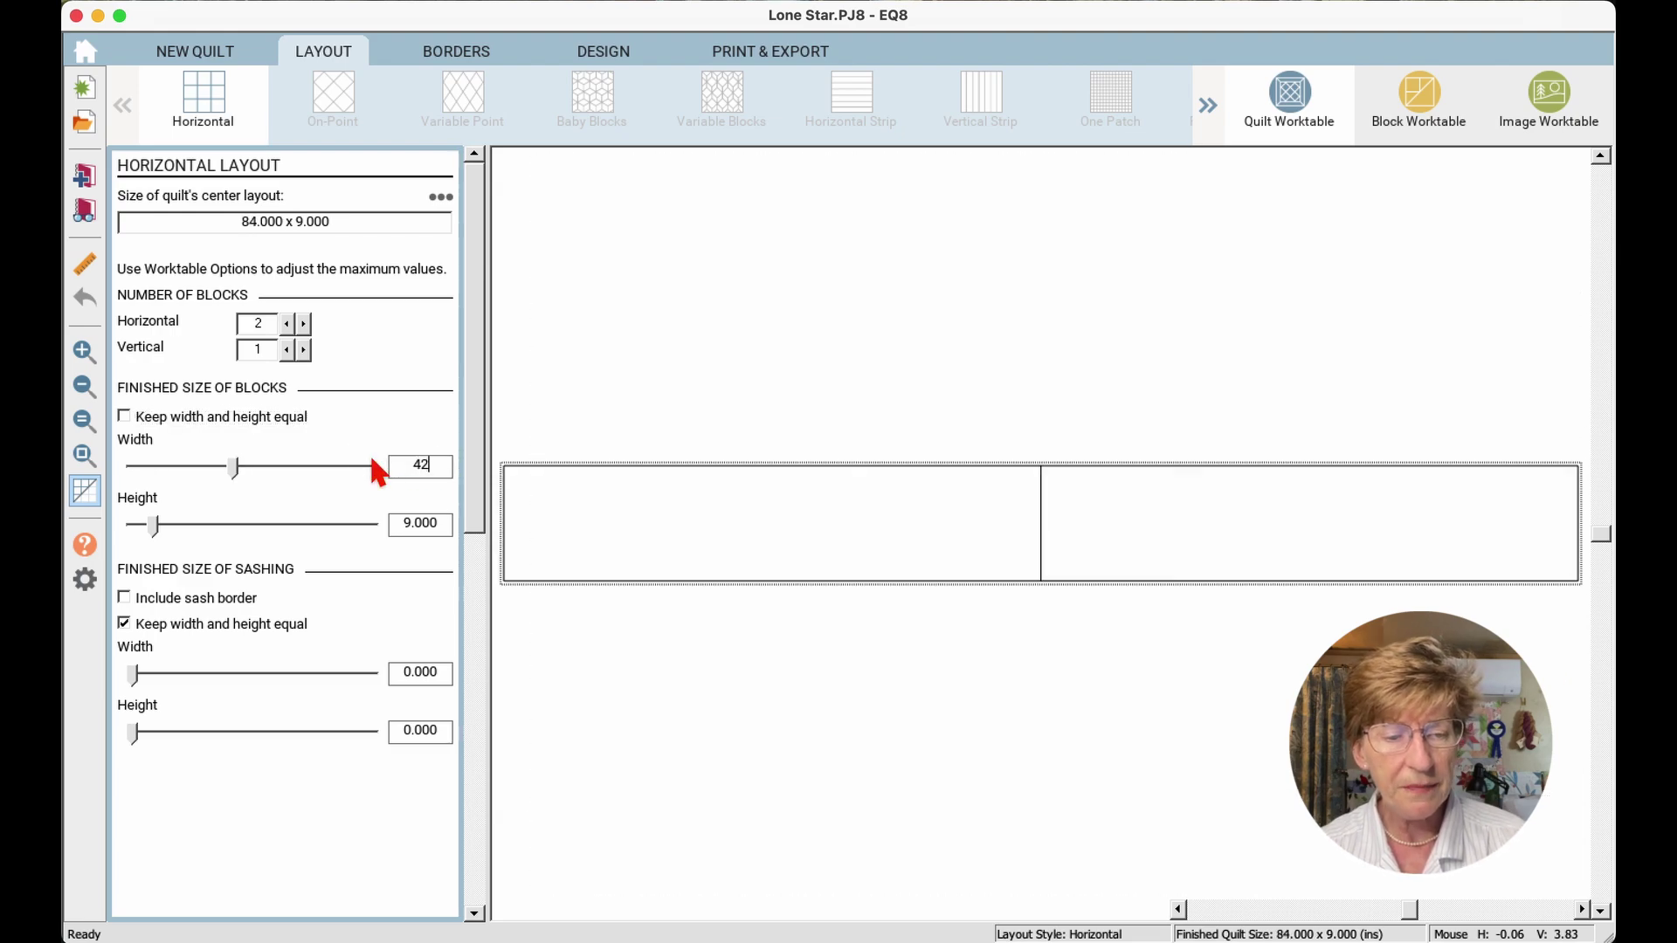
pyautogui.moveTo(404, 523); pyautogui.dragTo(487, 521)
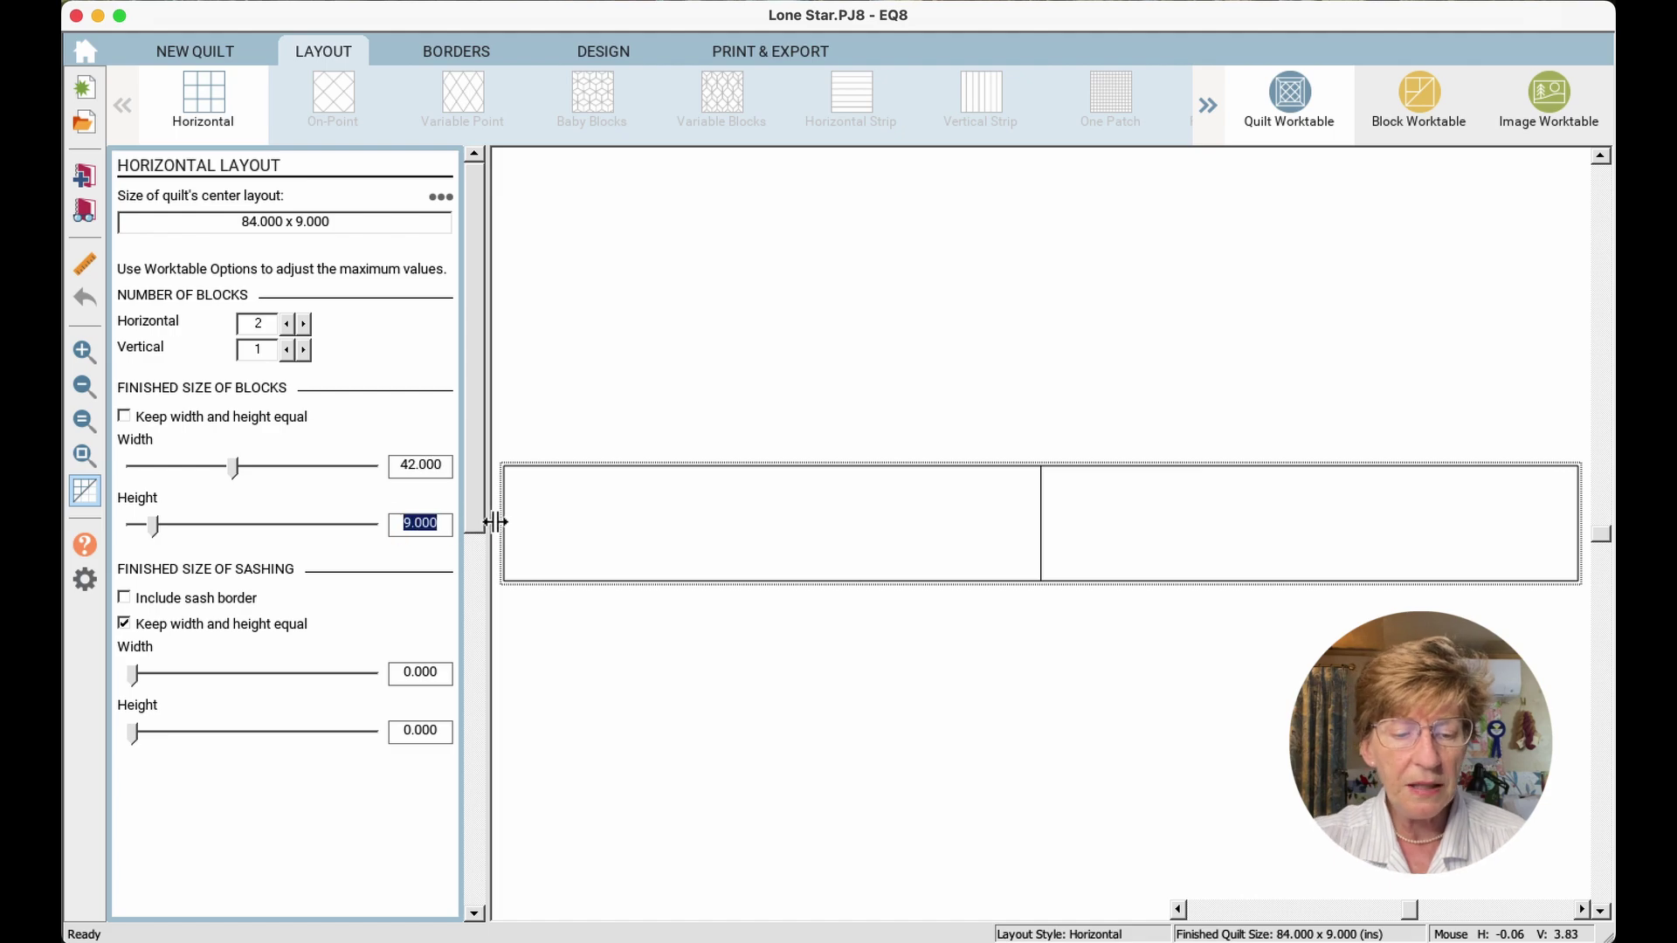
pyautogui.write('85')
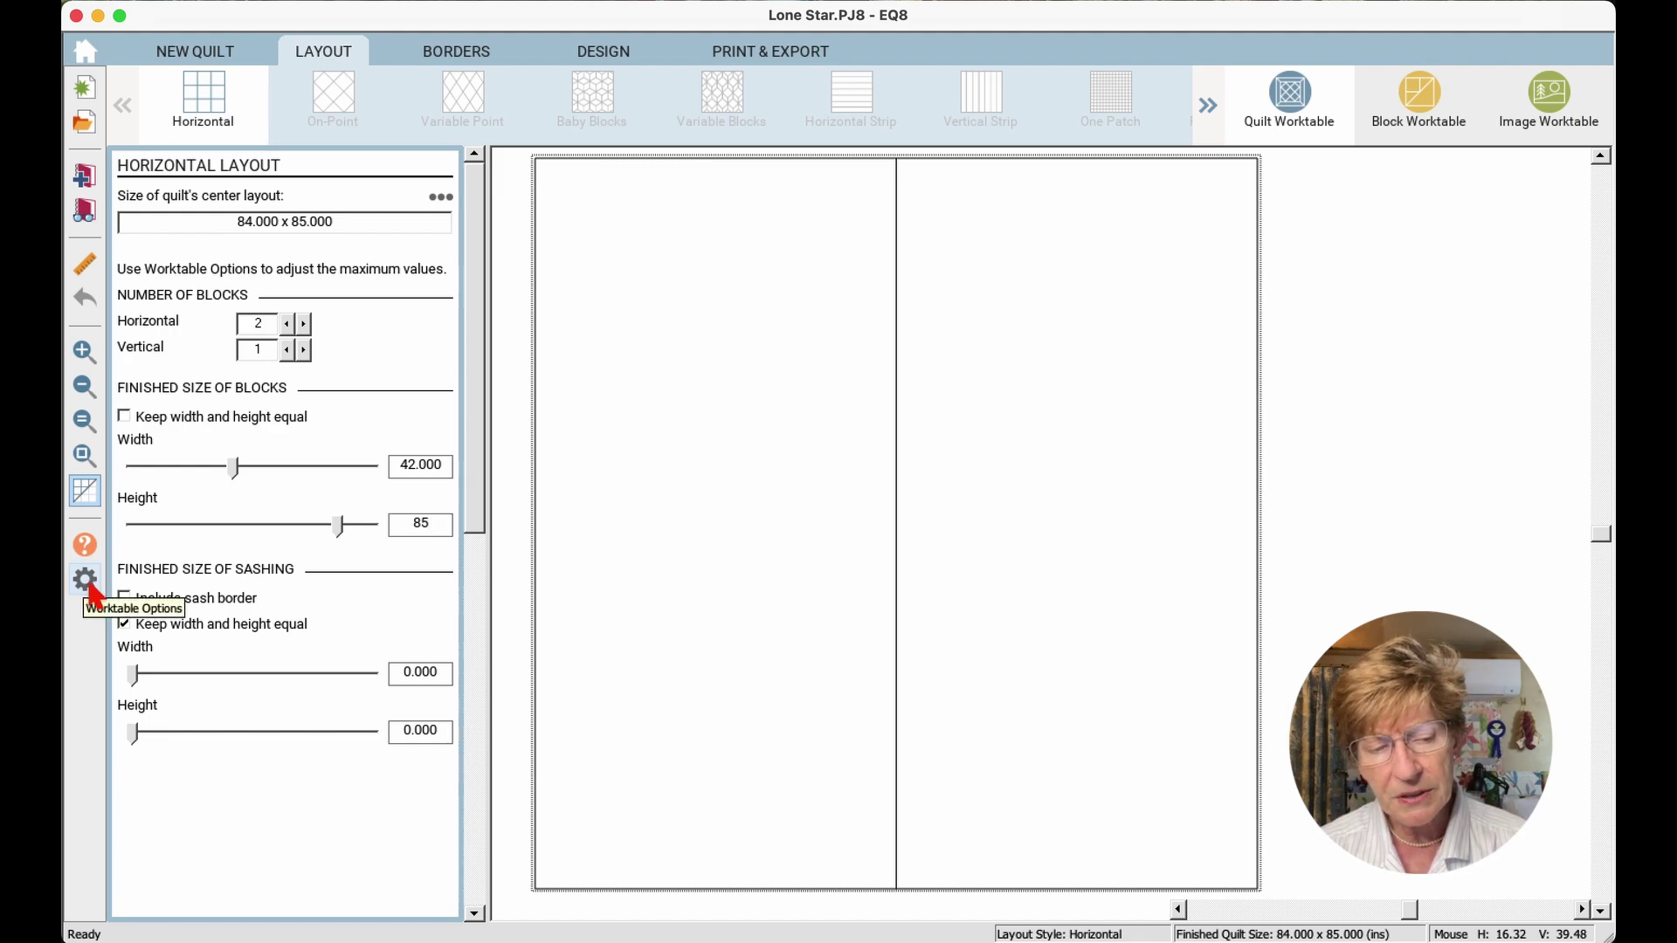
pyautogui.click(87, 586)
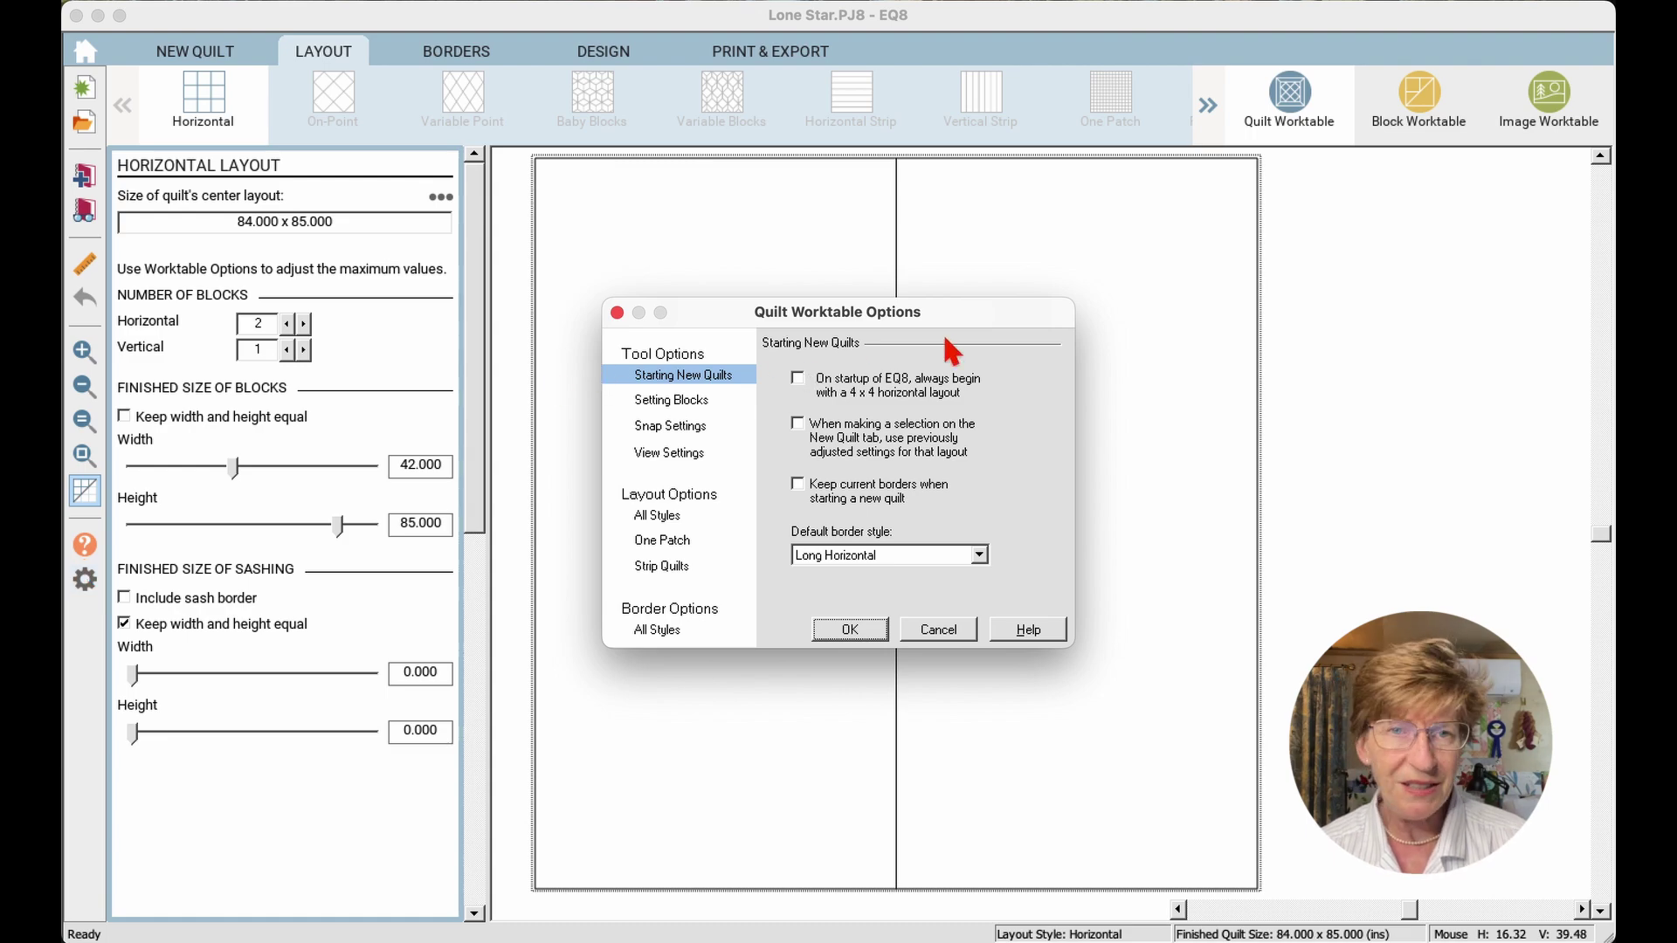
pyautogui.click(662, 517)
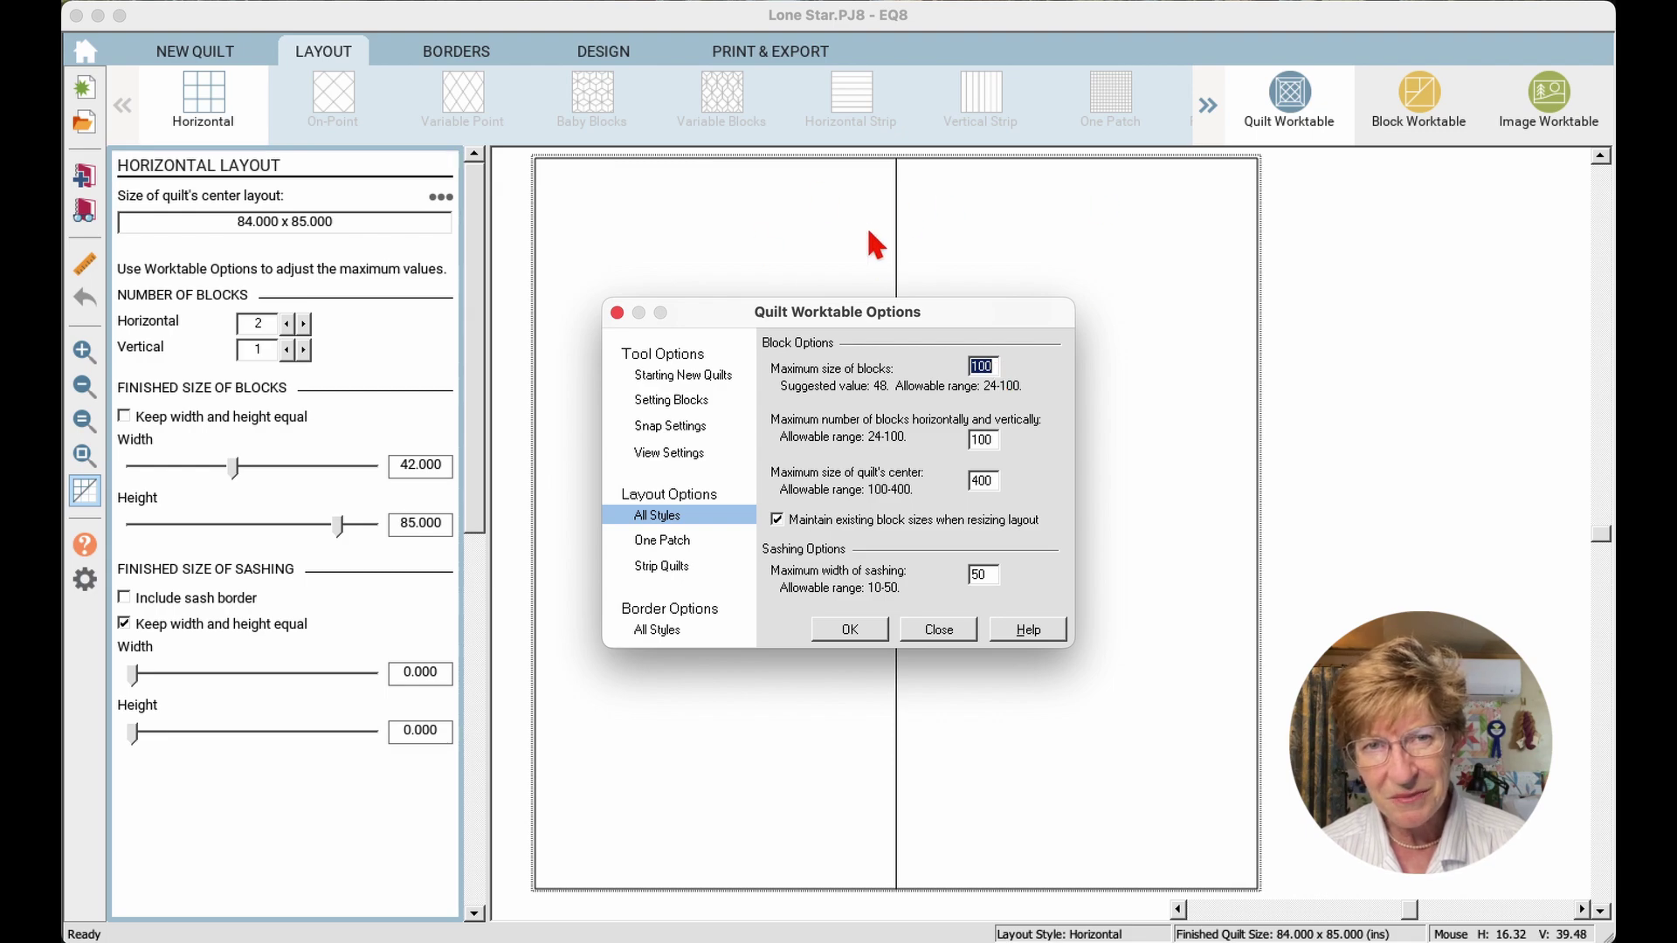
pyautogui.click(681, 541)
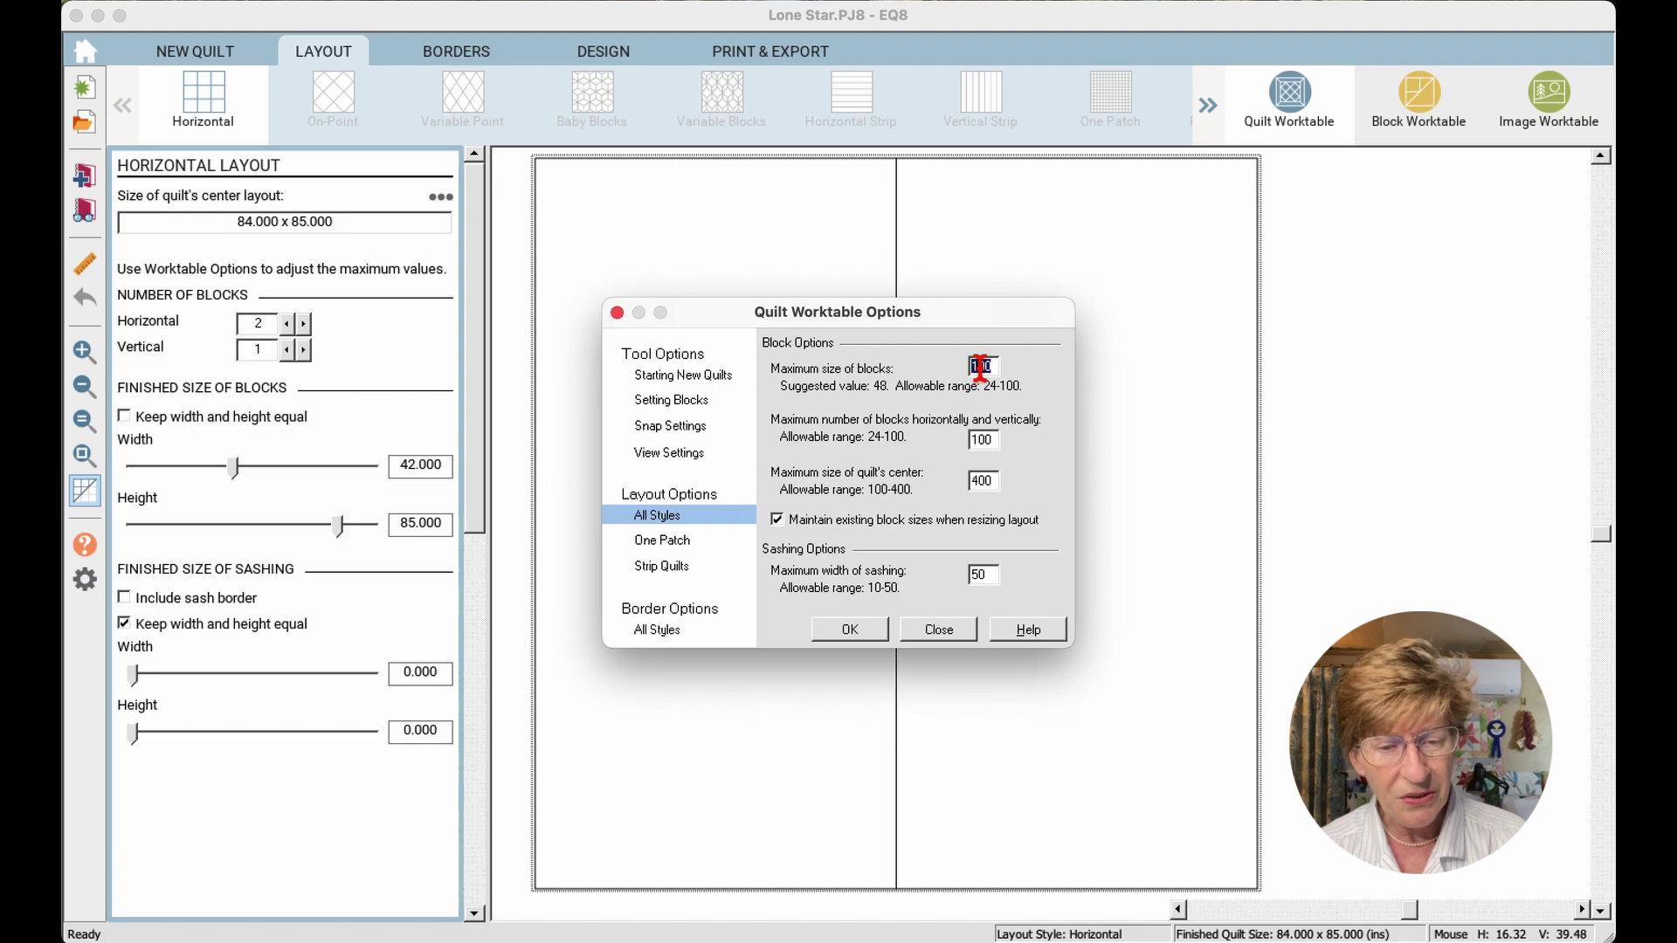
pyautogui.click(832, 639)
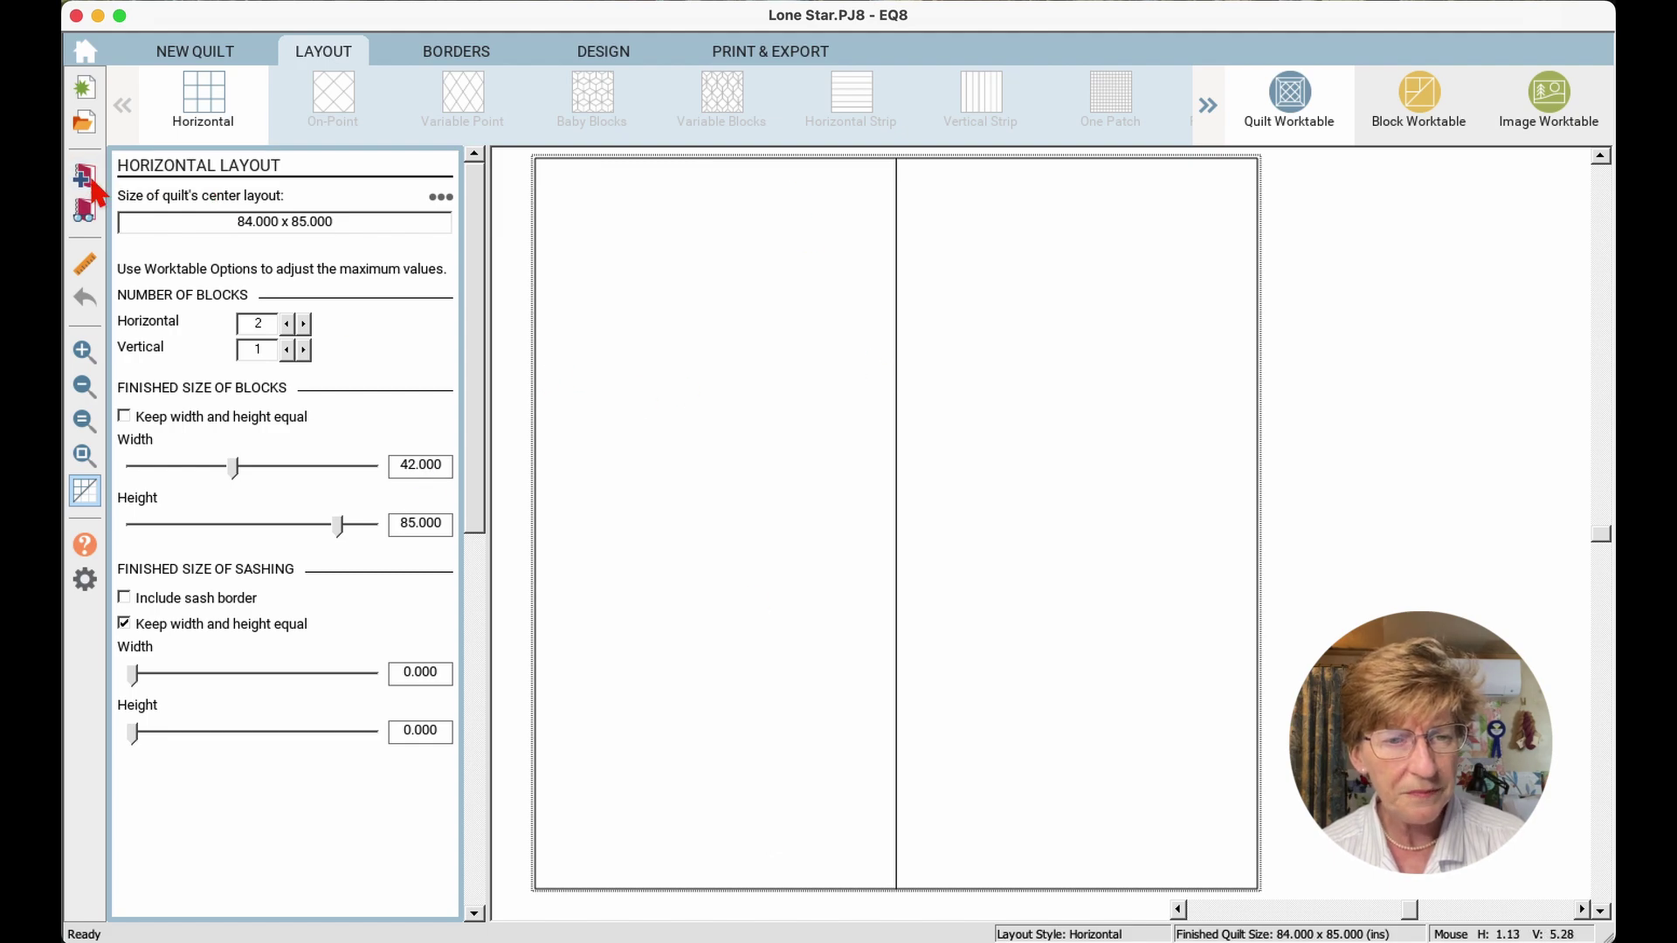
# Paint both backing panels with the Mackinac Island fabric, add fabrics, and go to Print & Export
pyautogui.click(602, 55)
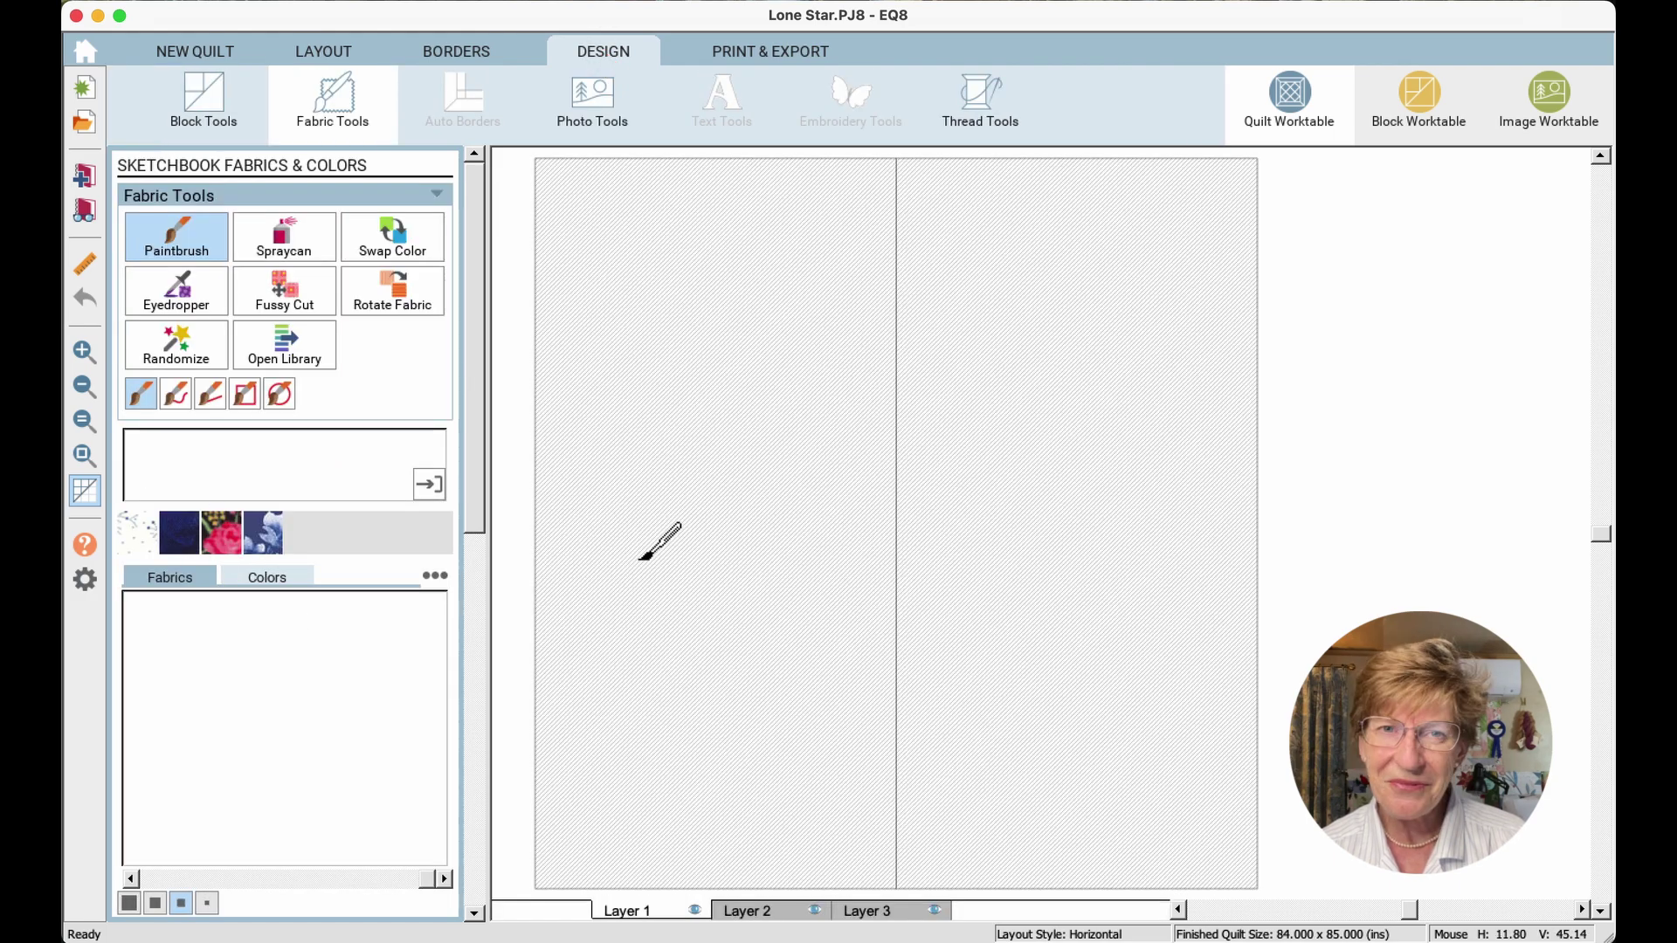
pyautogui.click(143, 535)
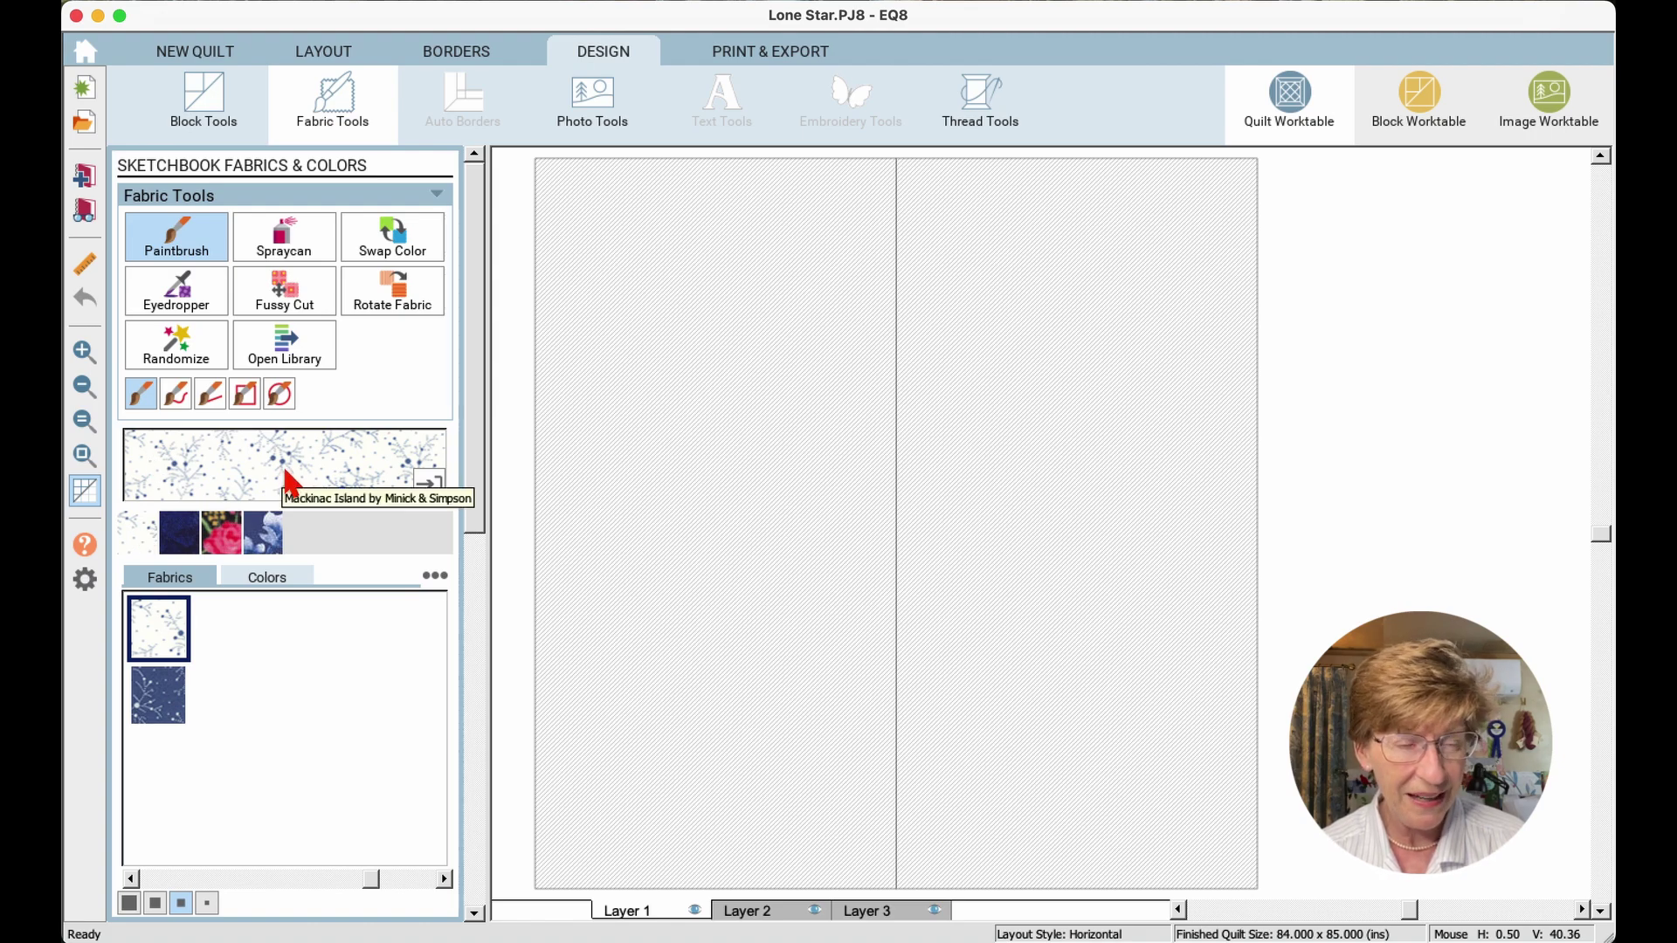
pyautogui.click(661, 437)
pyautogui.click(1125, 312)
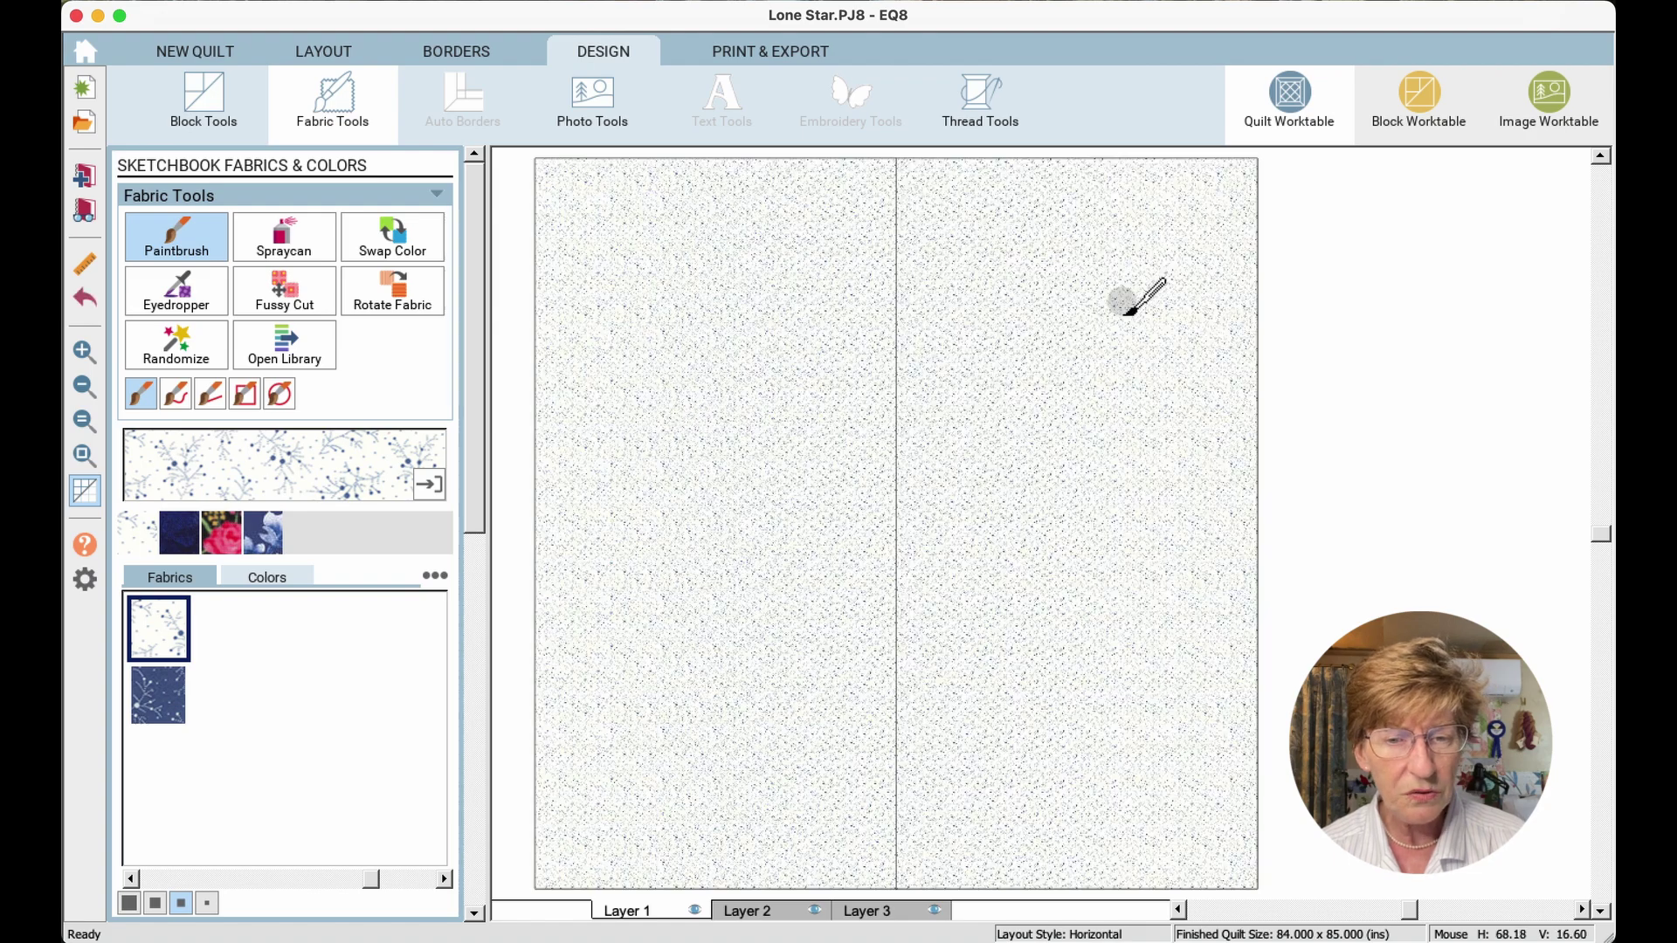
pyautogui.click(83, 177)
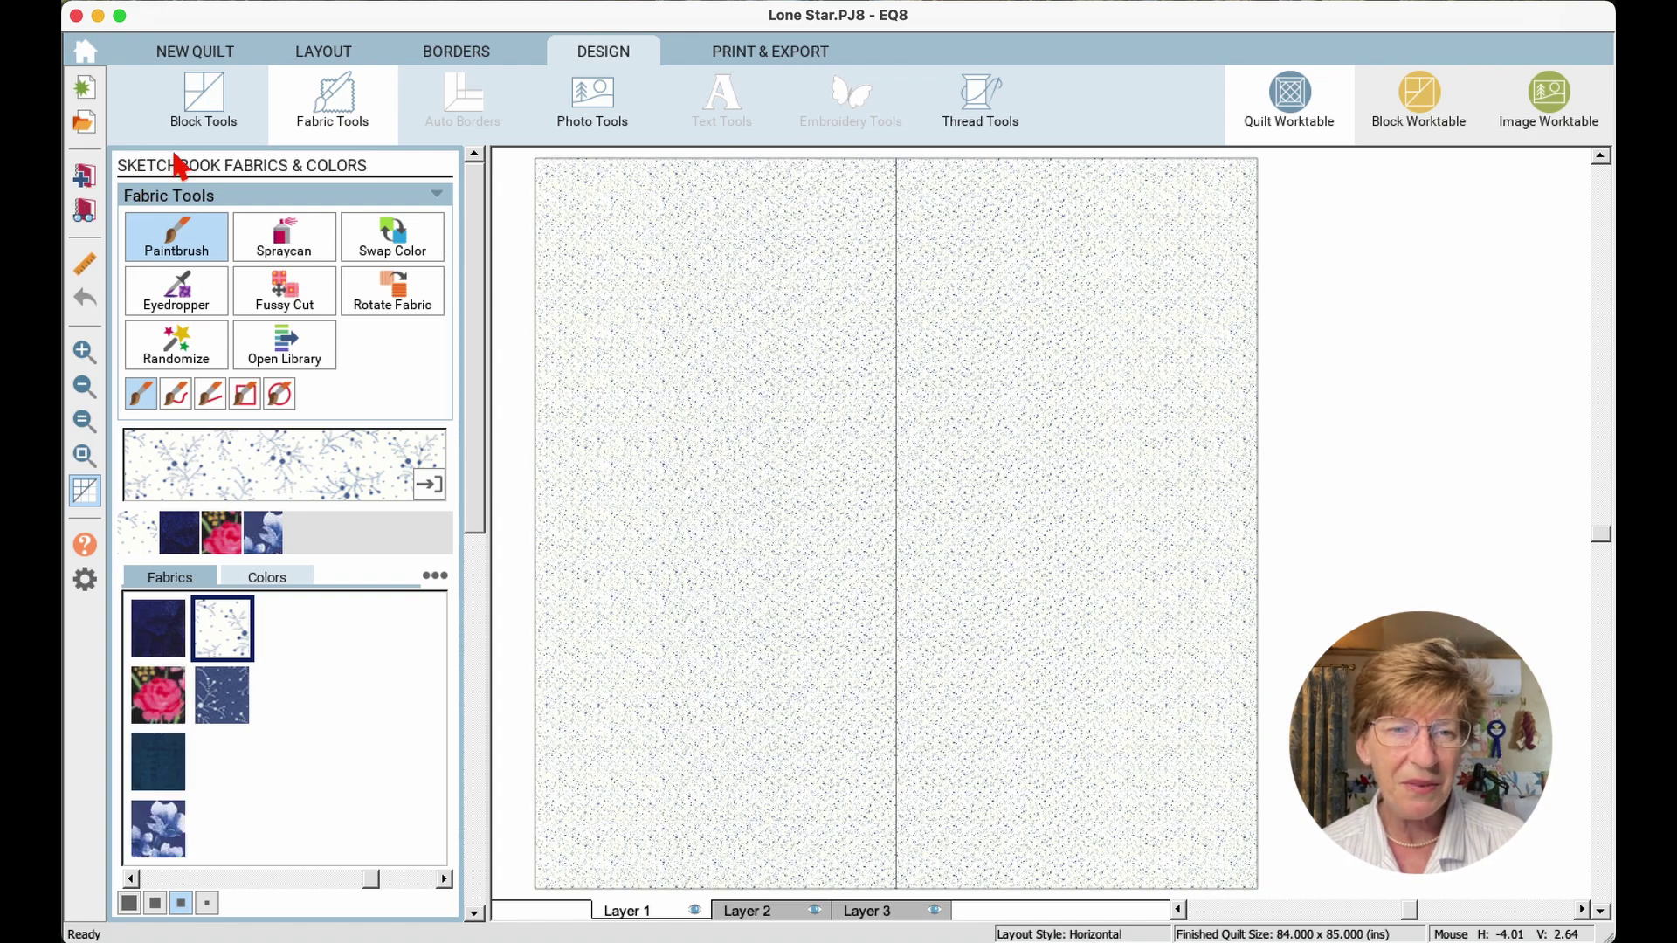
pyautogui.click(729, 61)
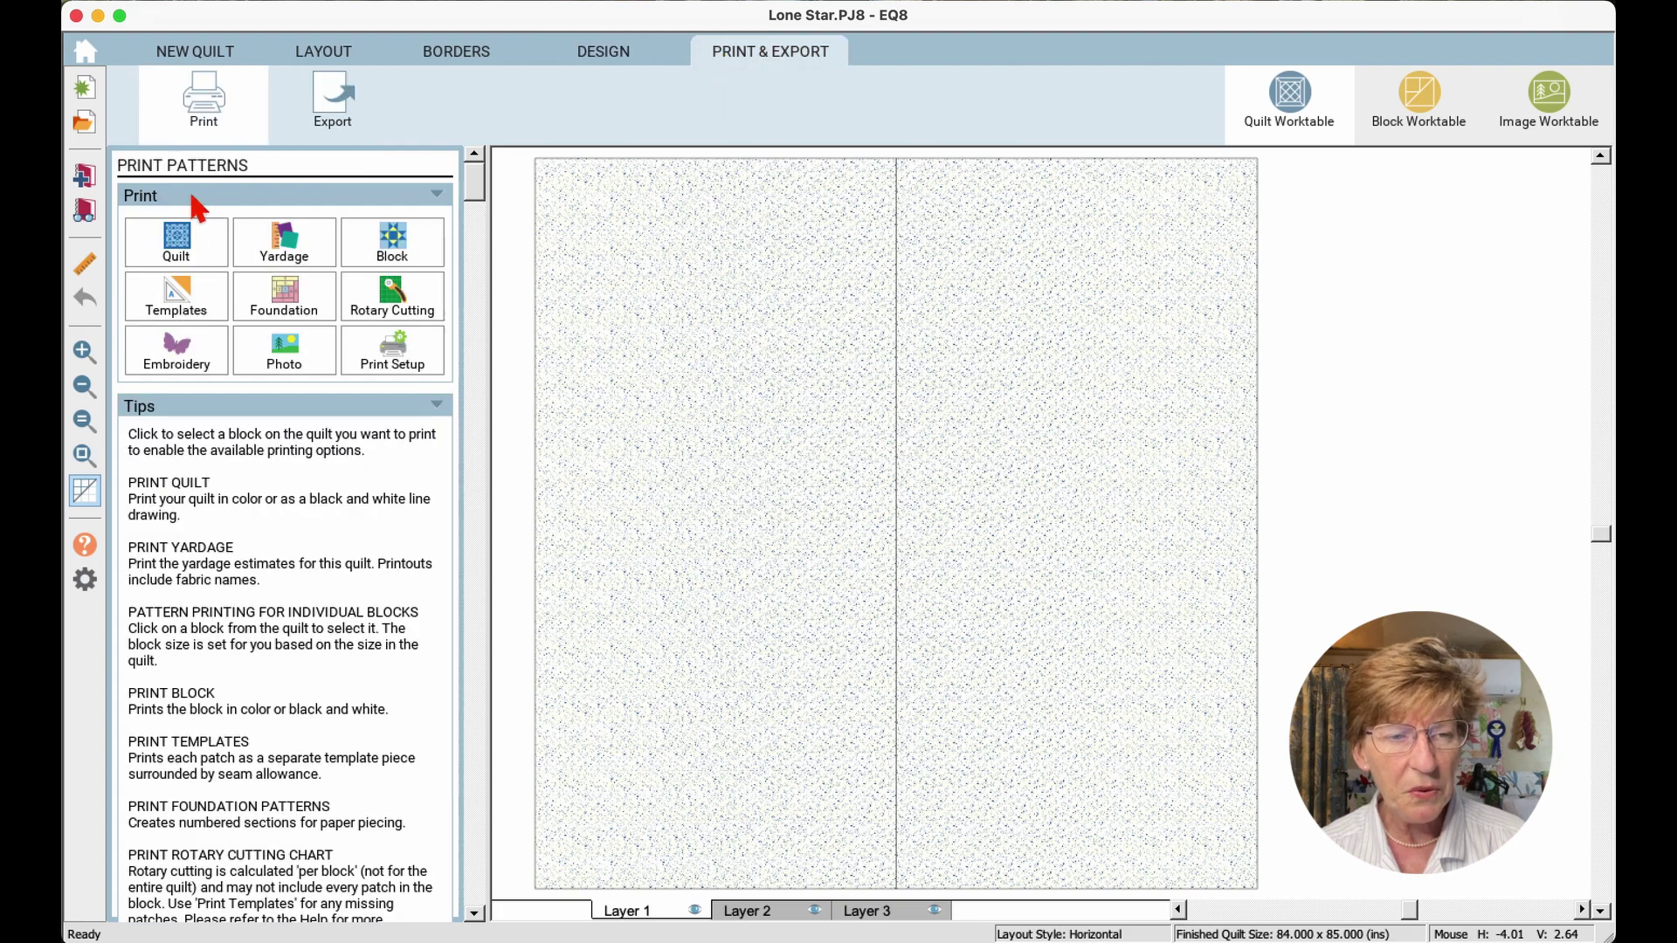
pyautogui.click(268, 241)
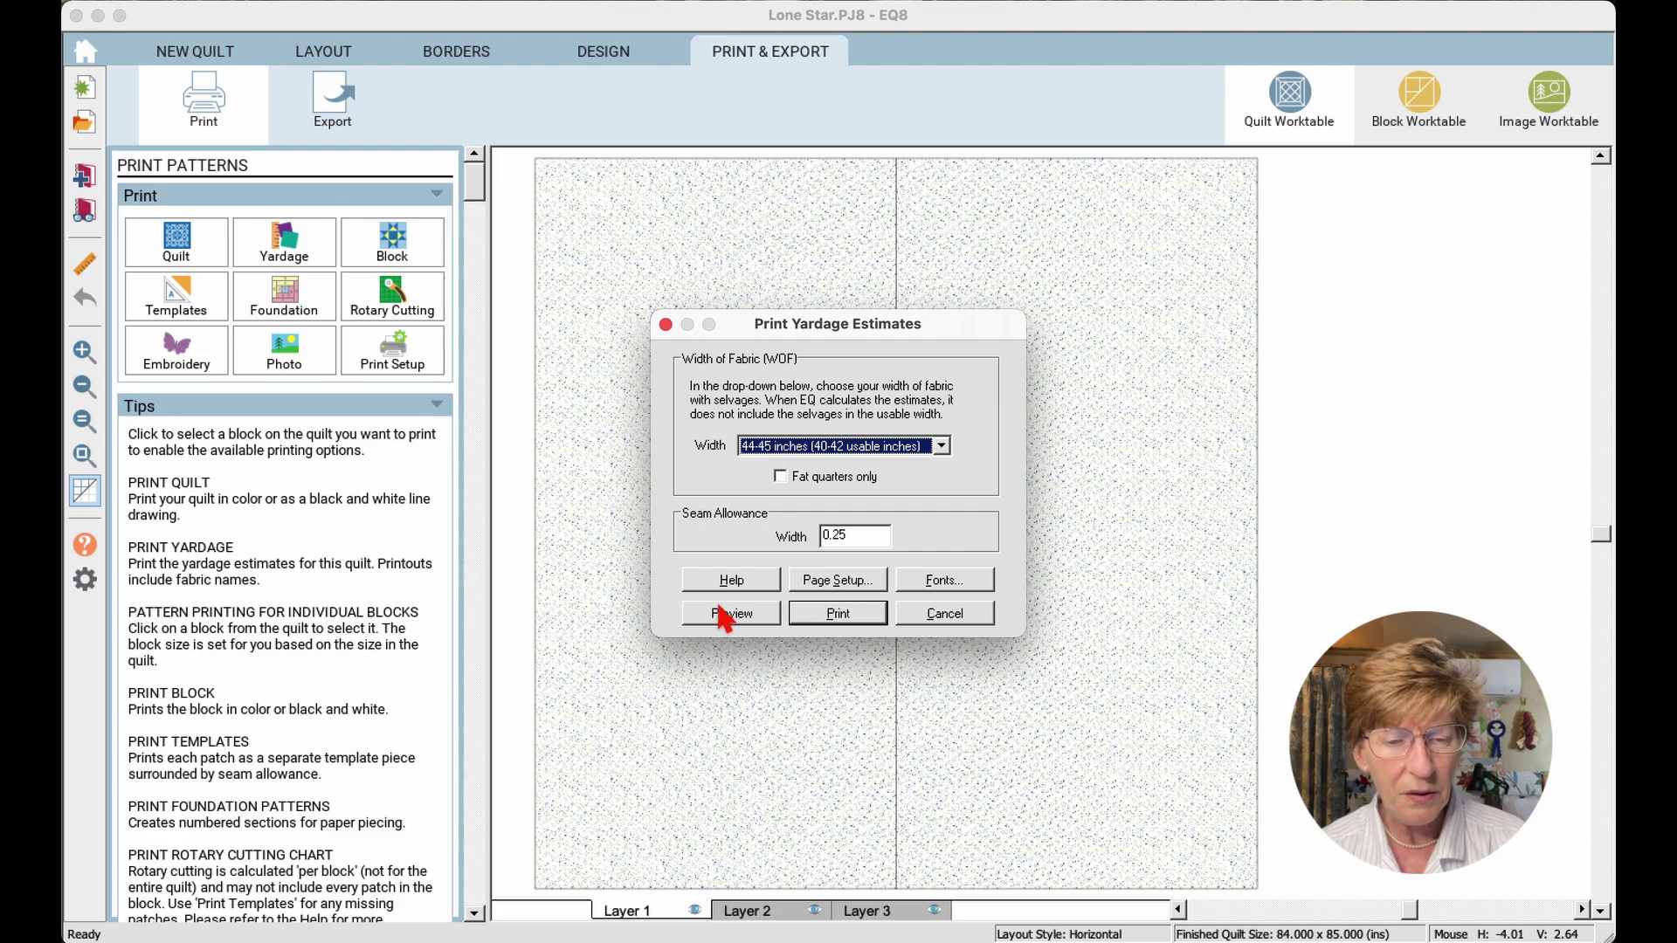
pyautogui.click(725, 617)
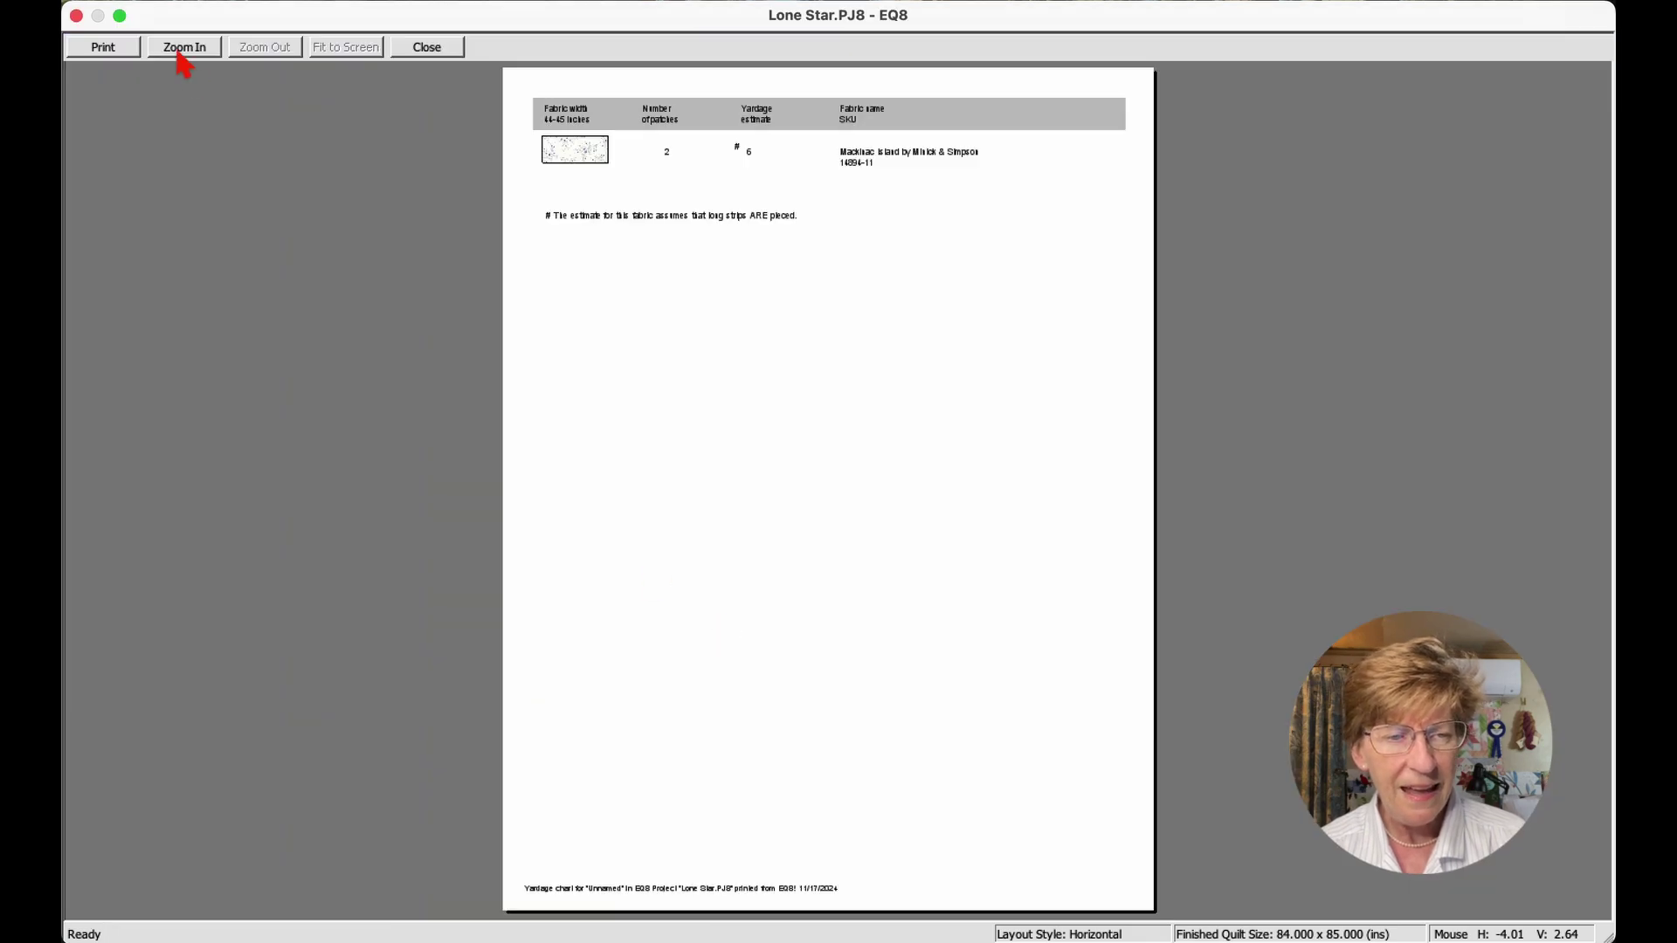
pyautogui.click(184, 47)
pyautogui.moveTo(473, 87); pyautogui.dragTo(1124, 288)
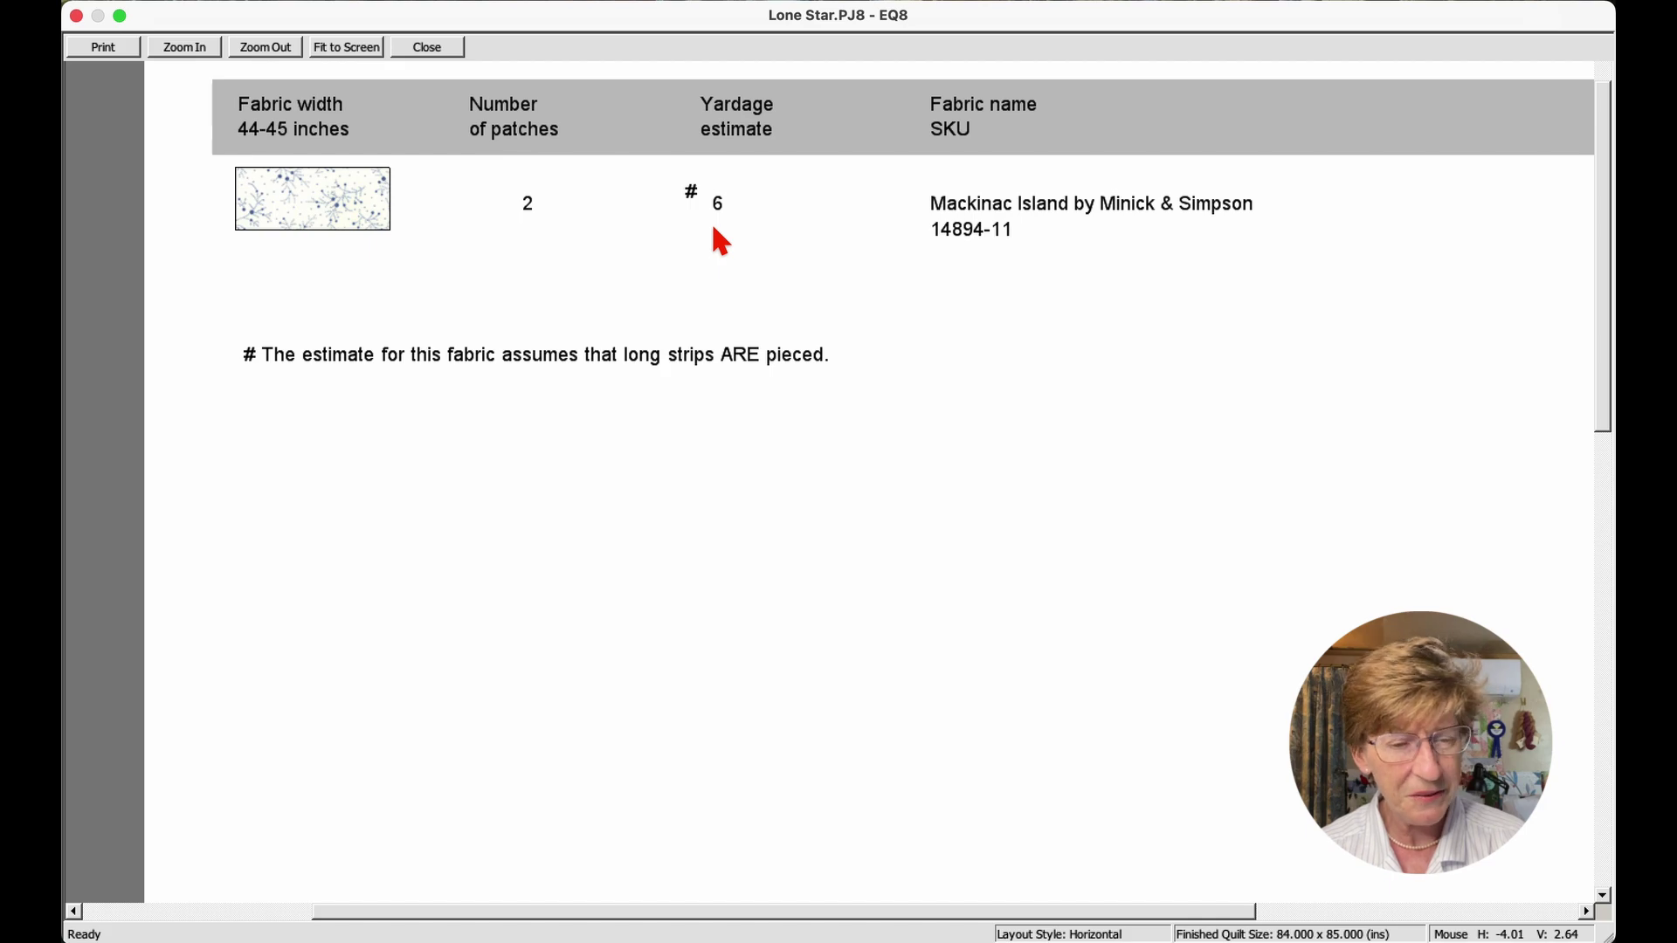
pyautogui.press('Escape')
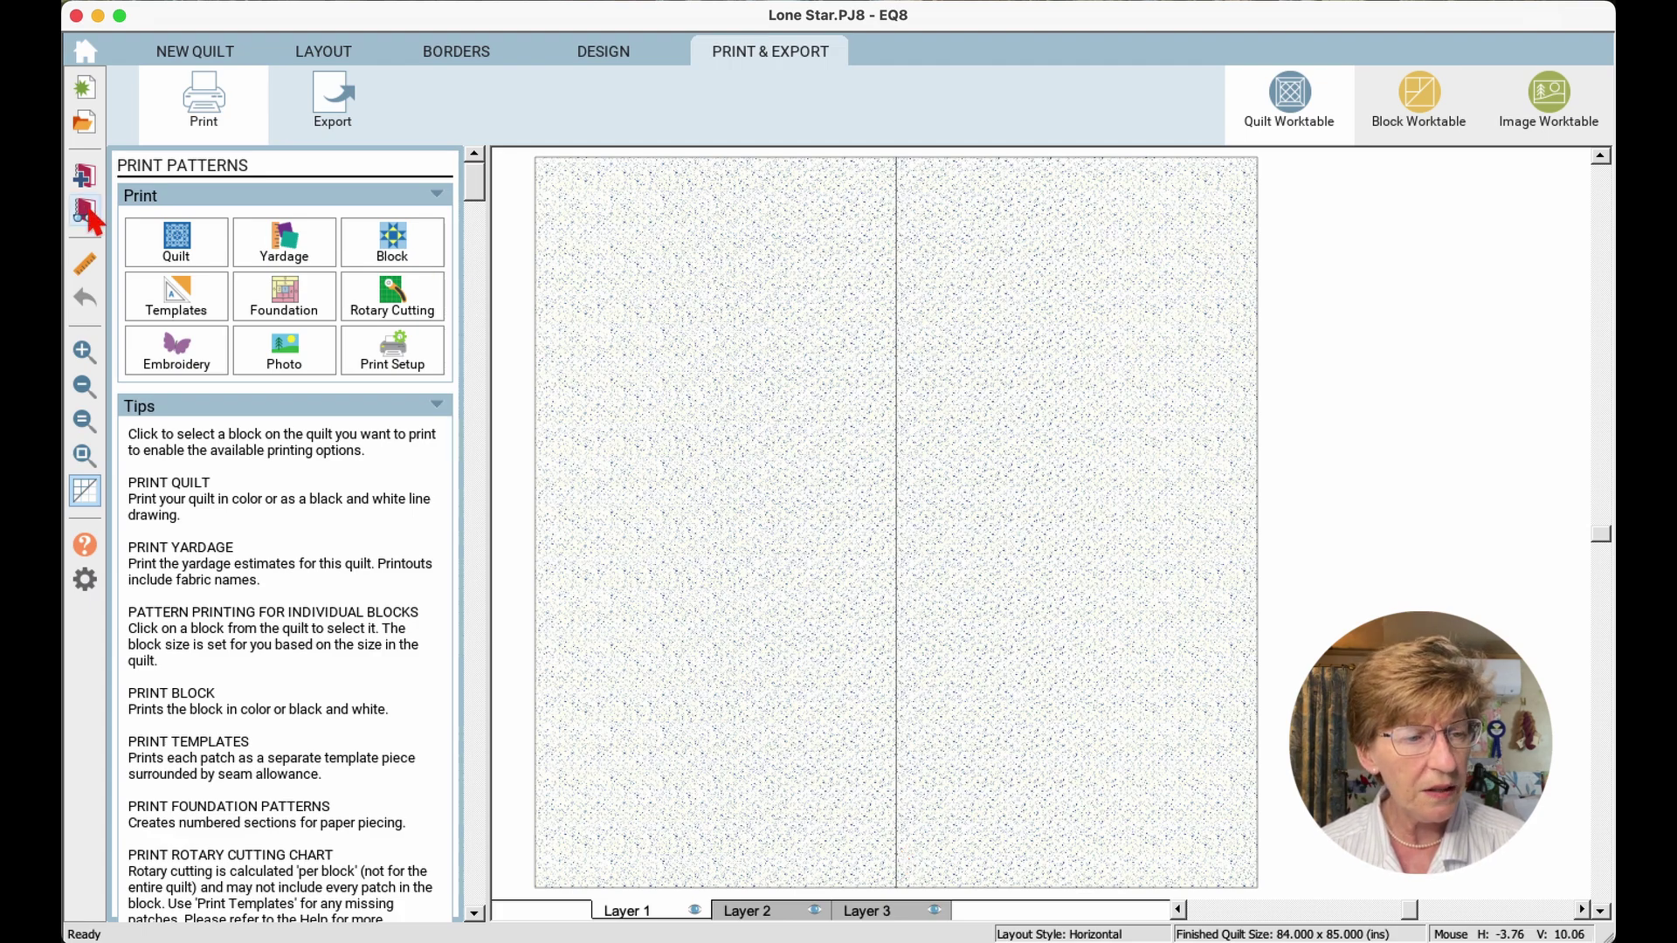
# Start a new single-block Horizontal quilt with an 85 by 85 inch block
pyautogui.click(87, 210)
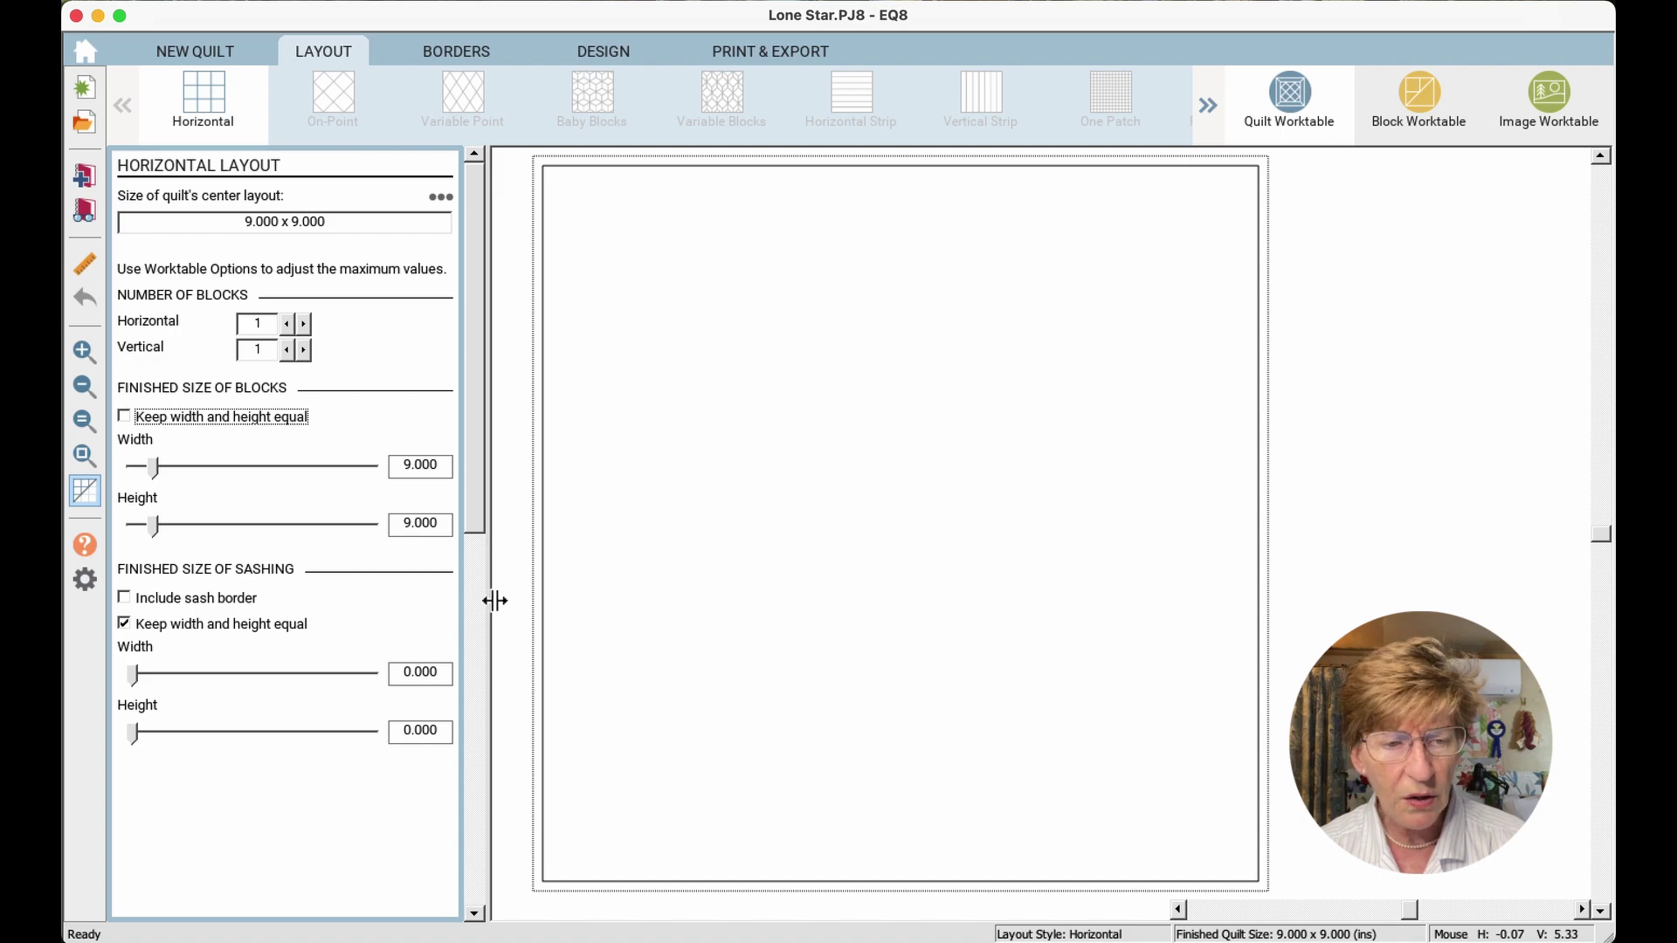
pyautogui.doubleClick(407, 468)
pyautogui.write('8')
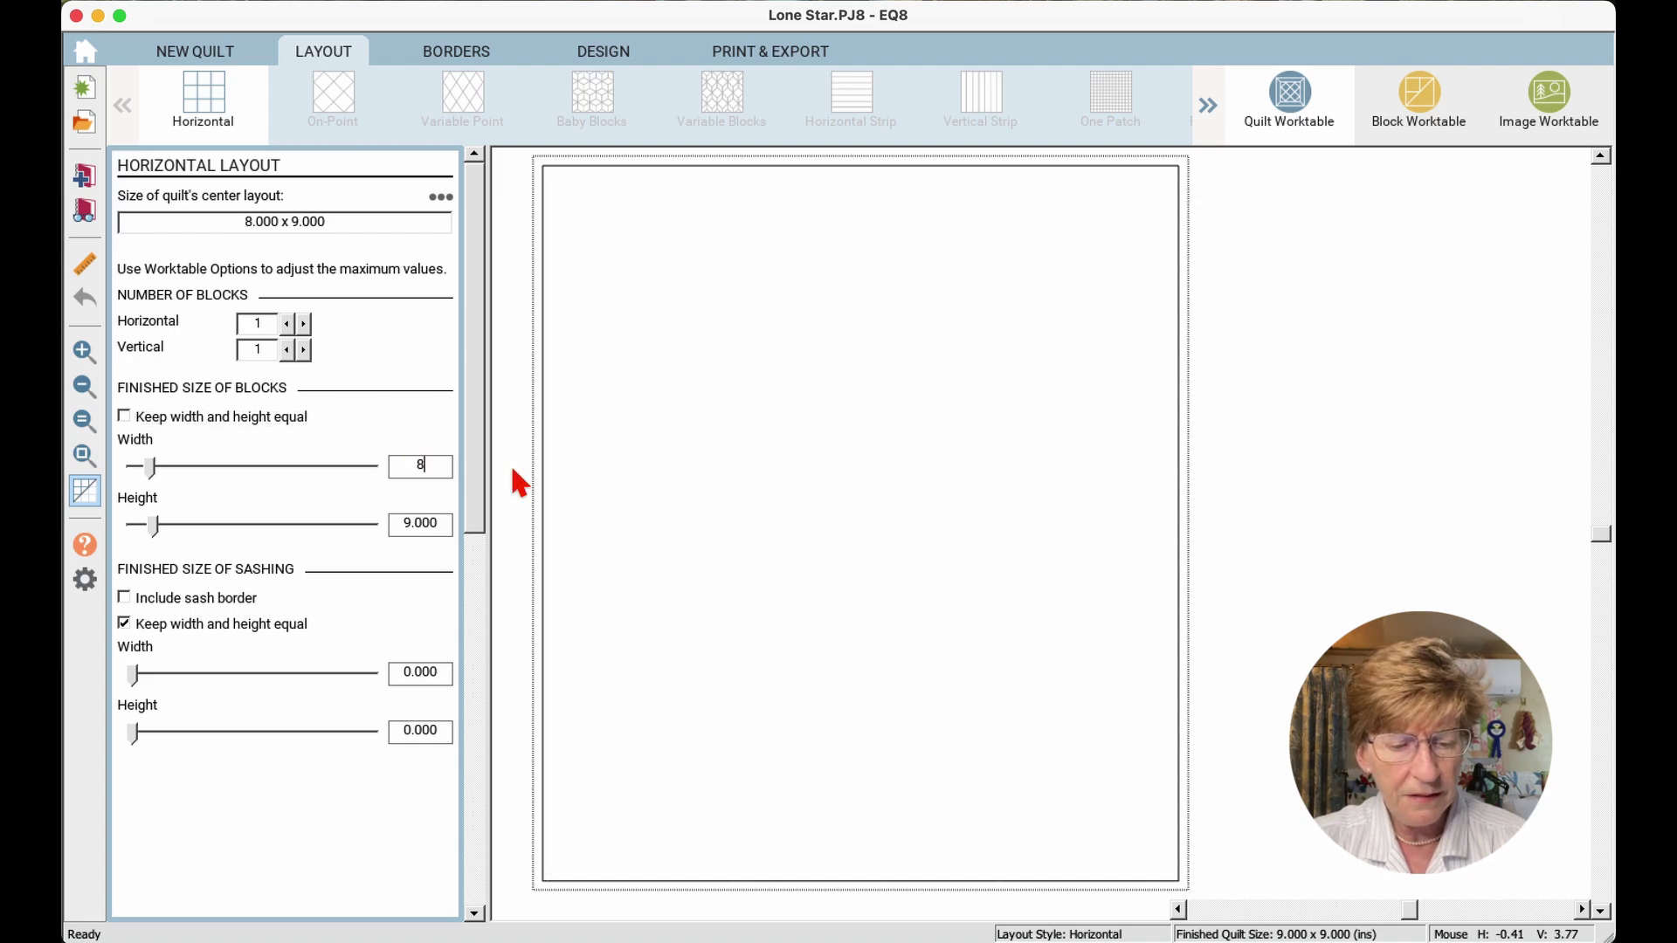
pyautogui.write('5')
pyautogui.press('Tab')
pyautogui.write('85')
pyautogui.press('Tab')
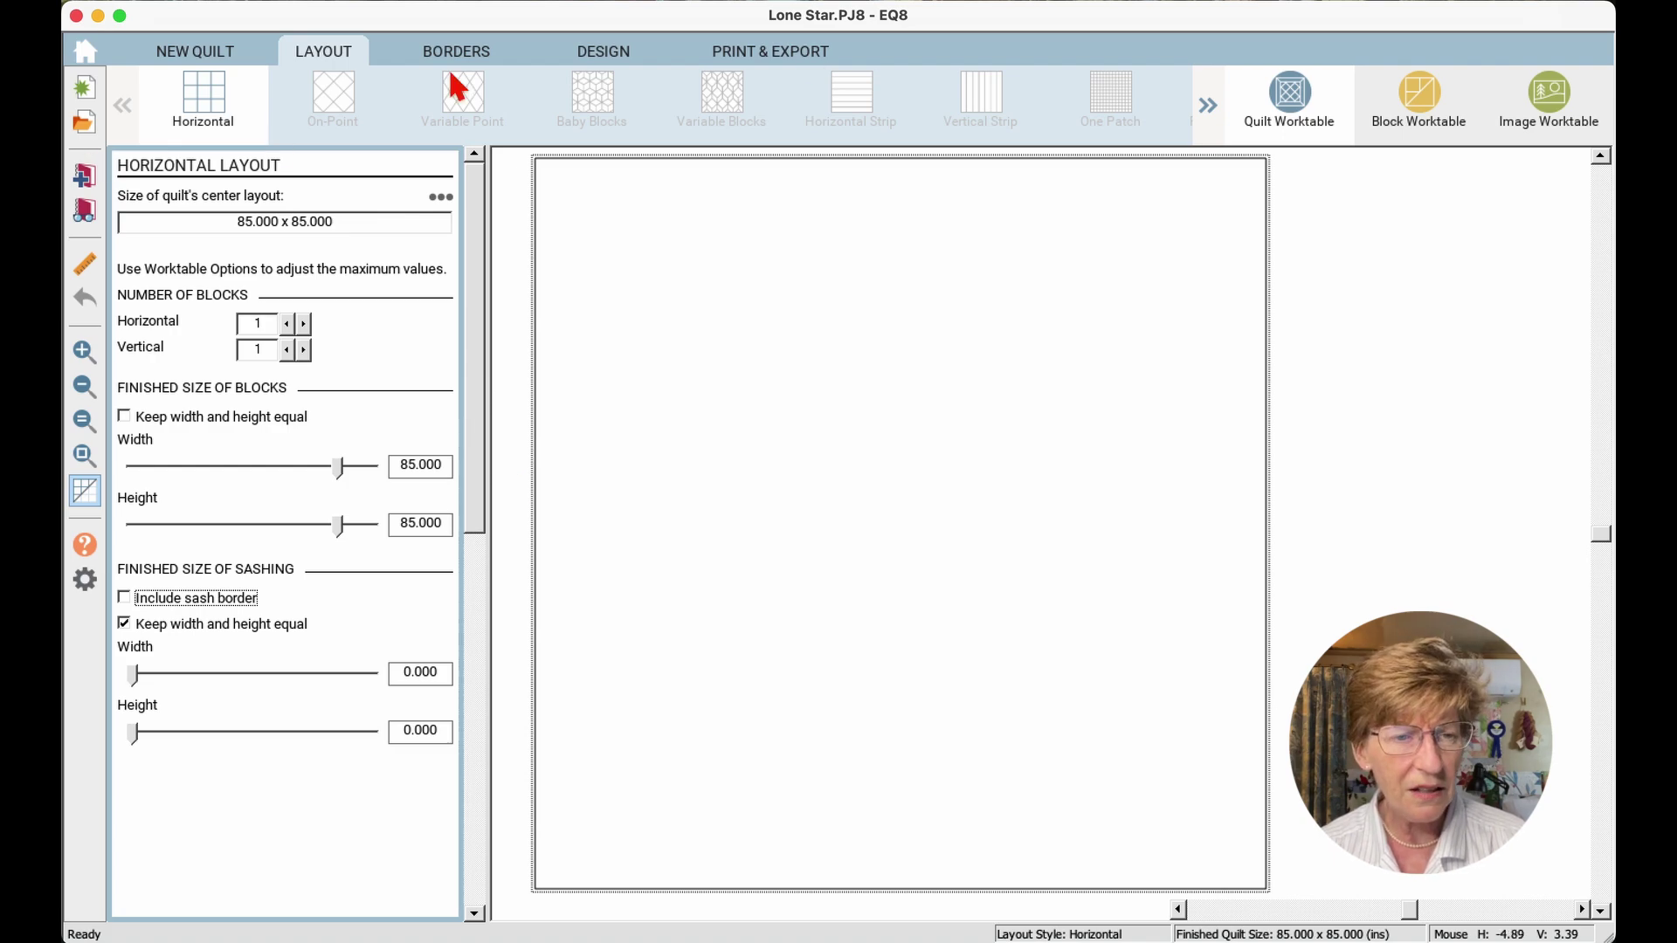
# Fill the block with the white snowflake fabric and bring up the print options
pyautogui.click(618, 59)
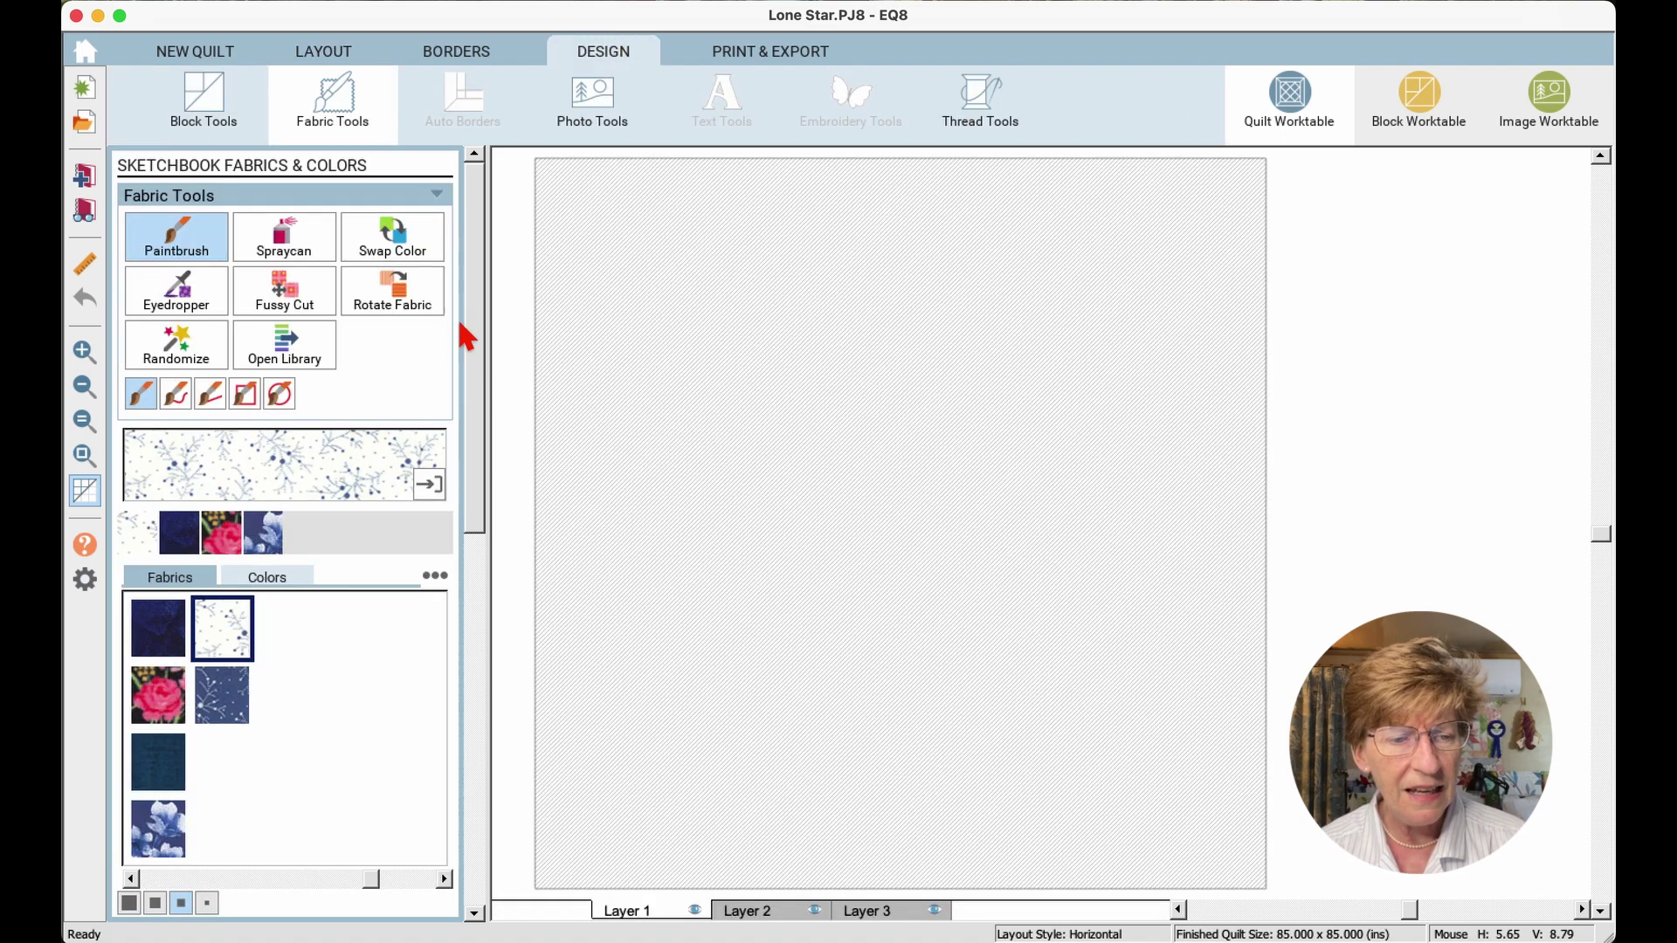
pyautogui.click(1007, 329)
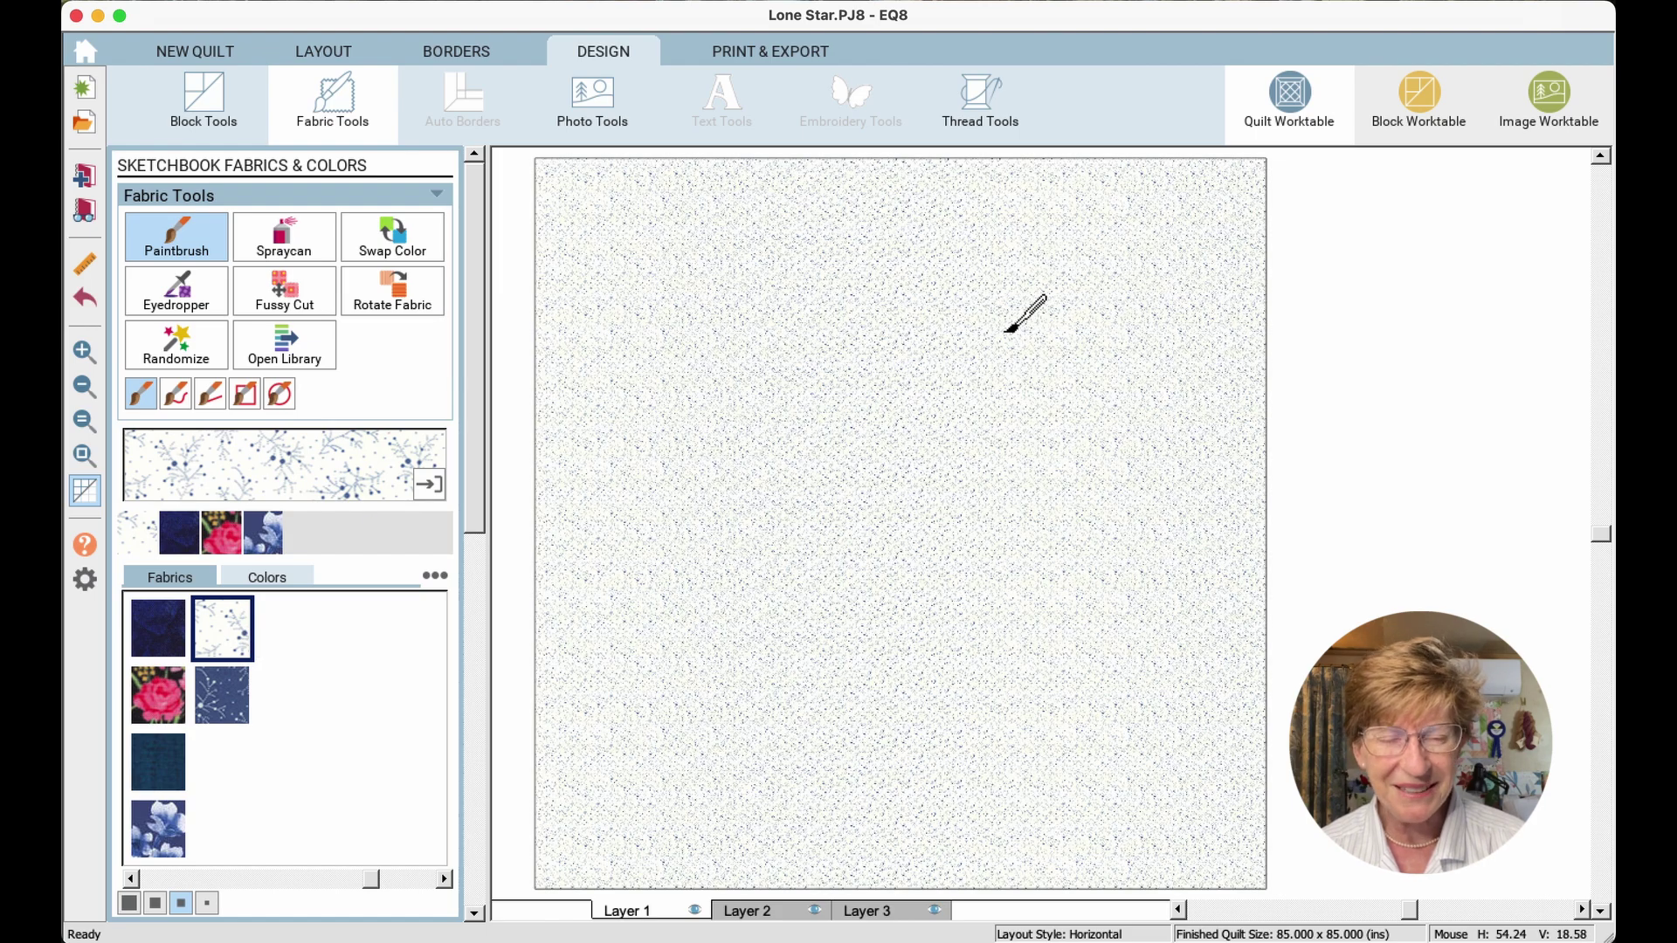
pyautogui.click(741, 53)
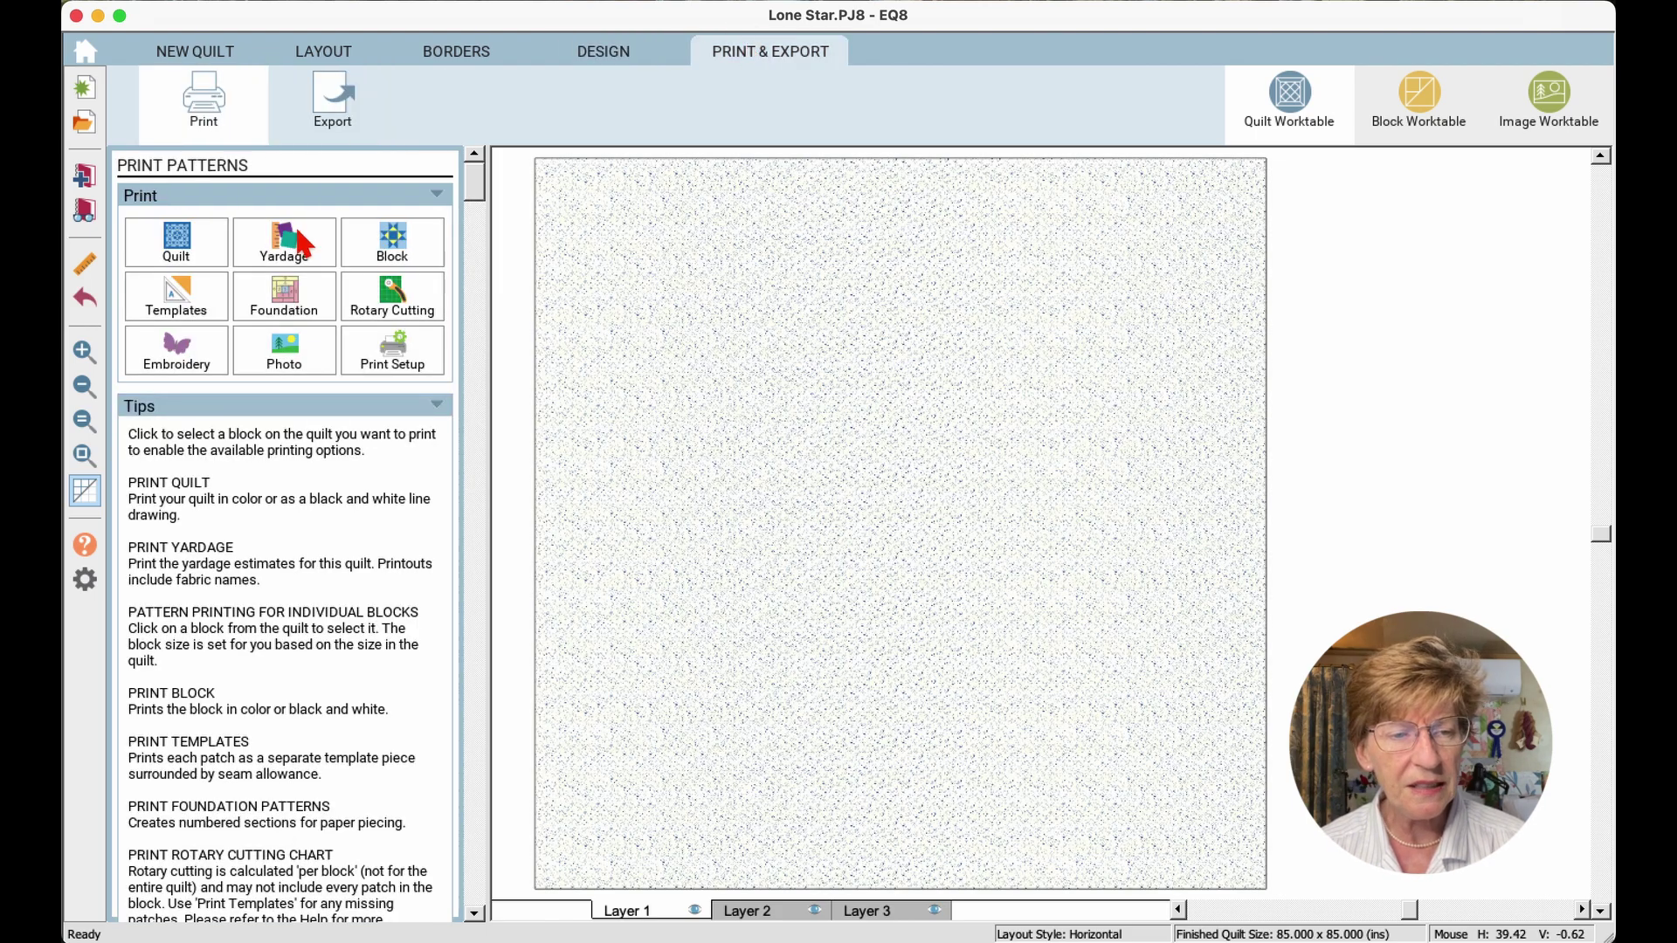
# Preview yardage for 108-inch wide fabric and zoom in on the 2 3/8-yard row
pyautogui.click(288, 243)
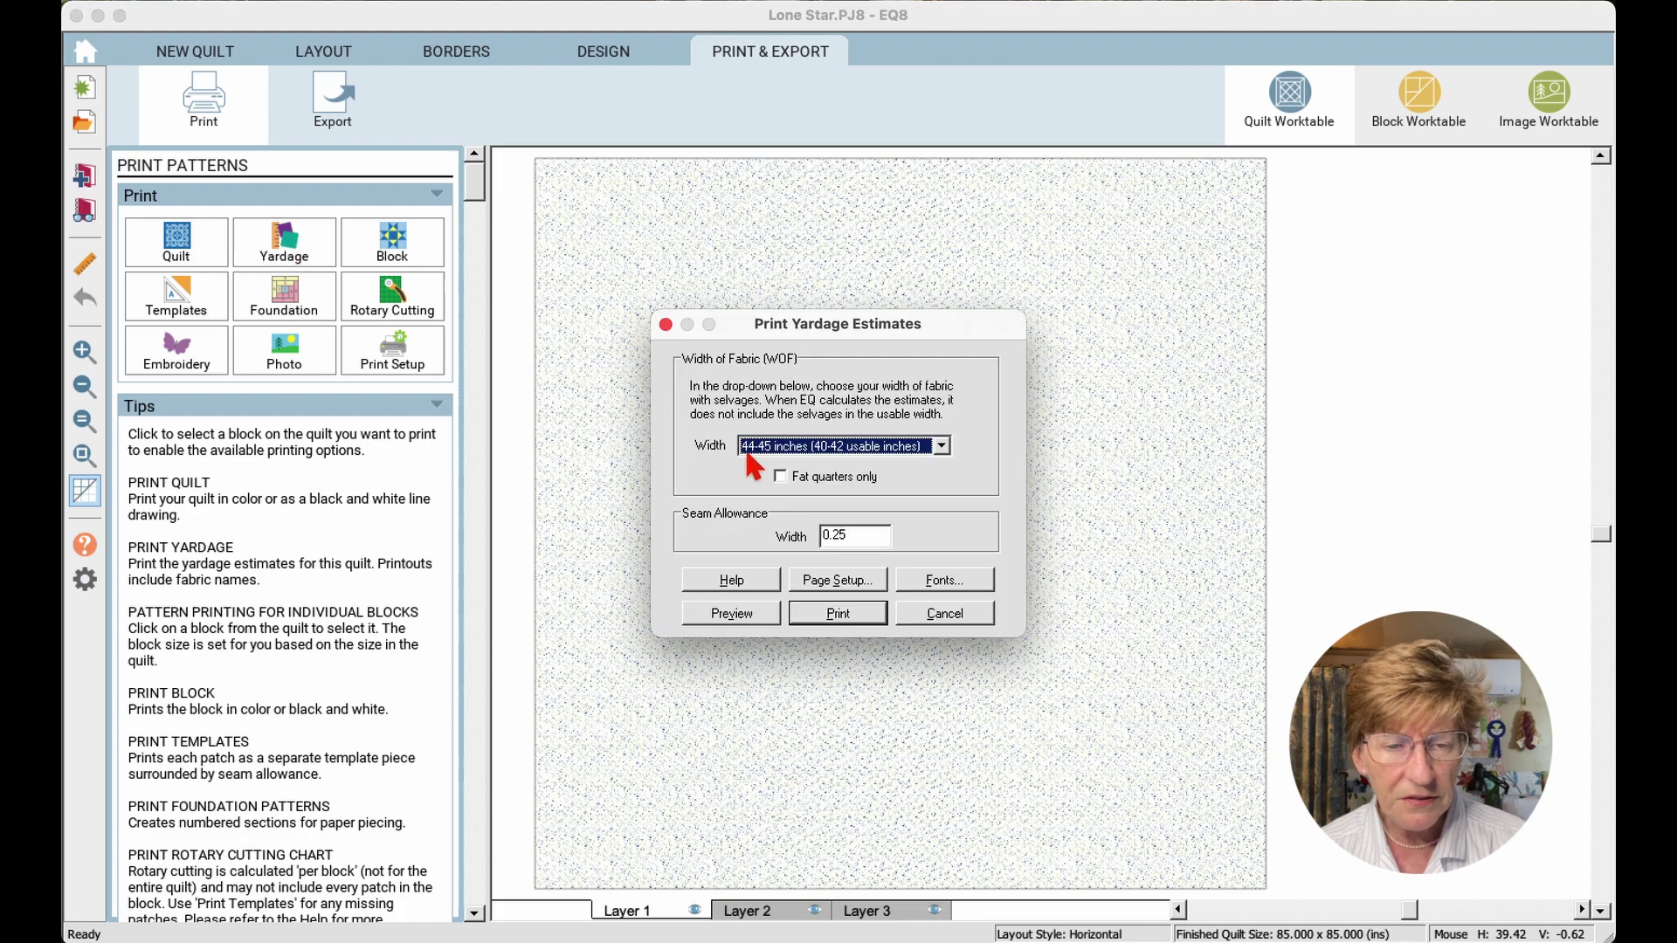
pyautogui.click(938, 447)
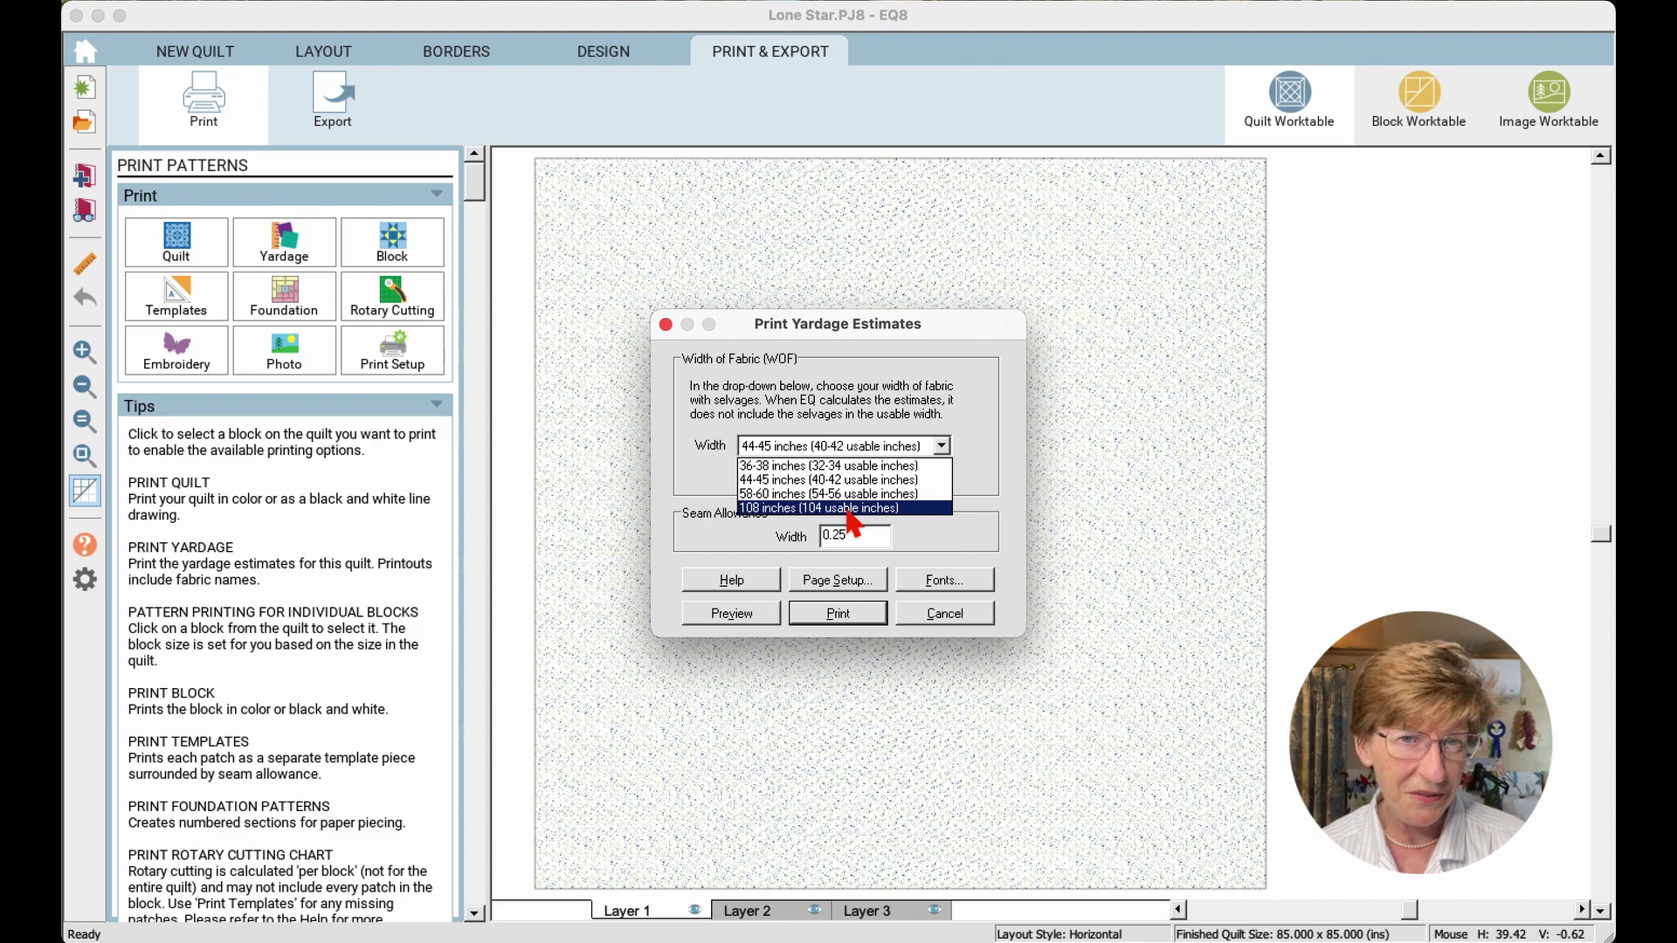
pyautogui.click(849, 511)
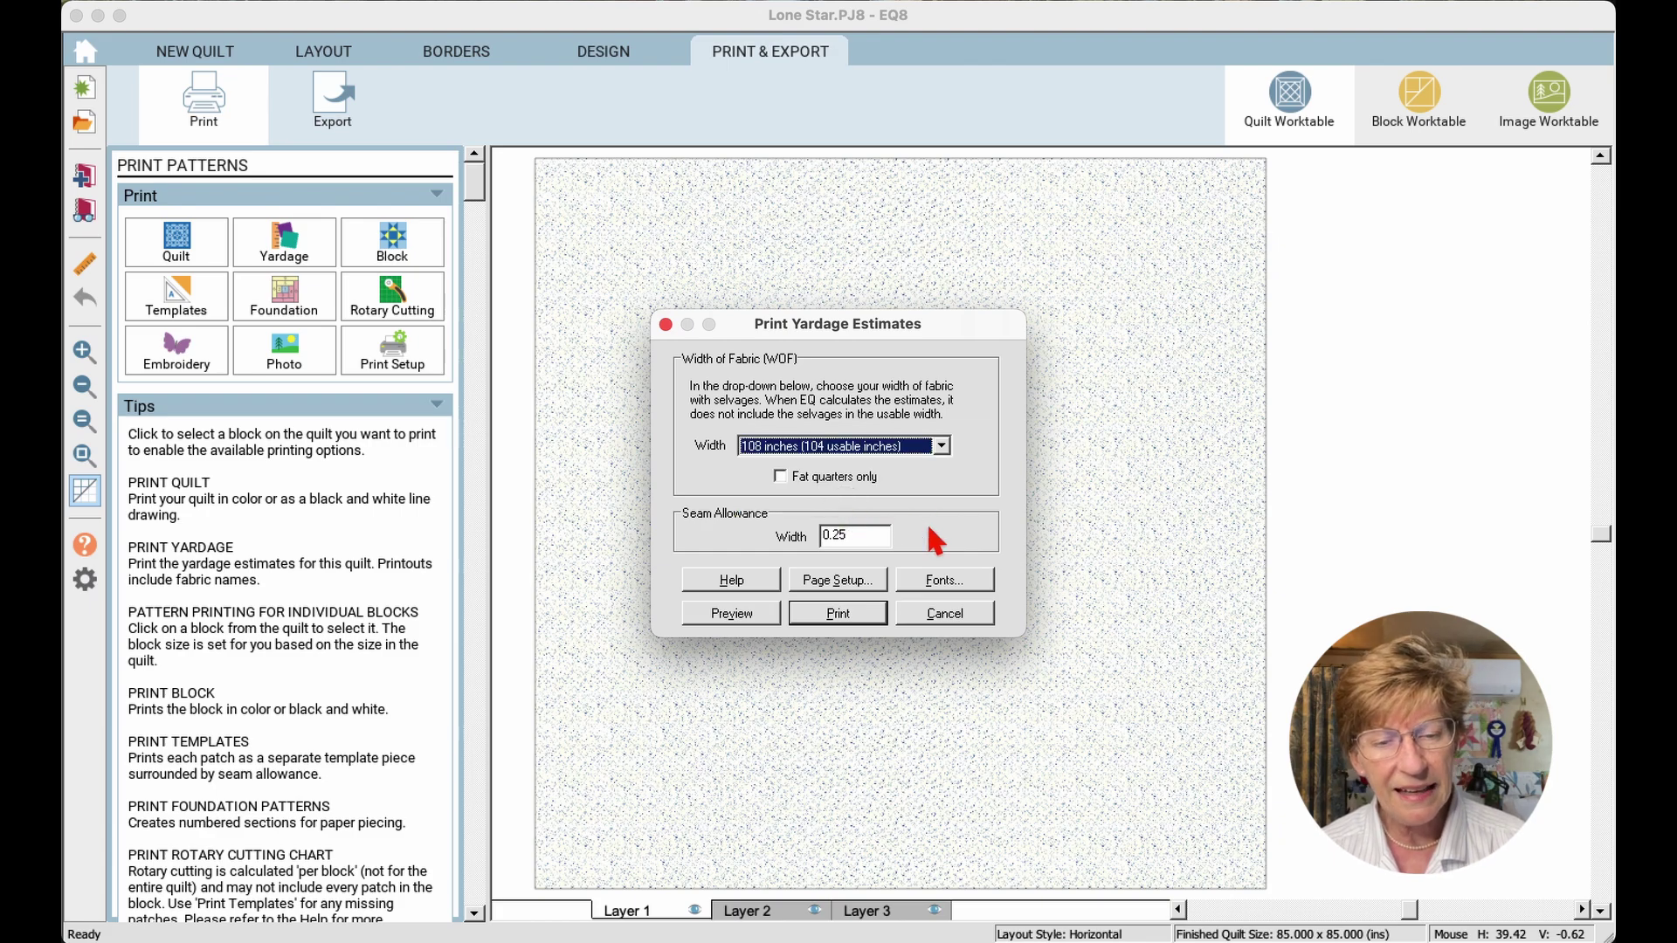
pyautogui.click(745, 613)
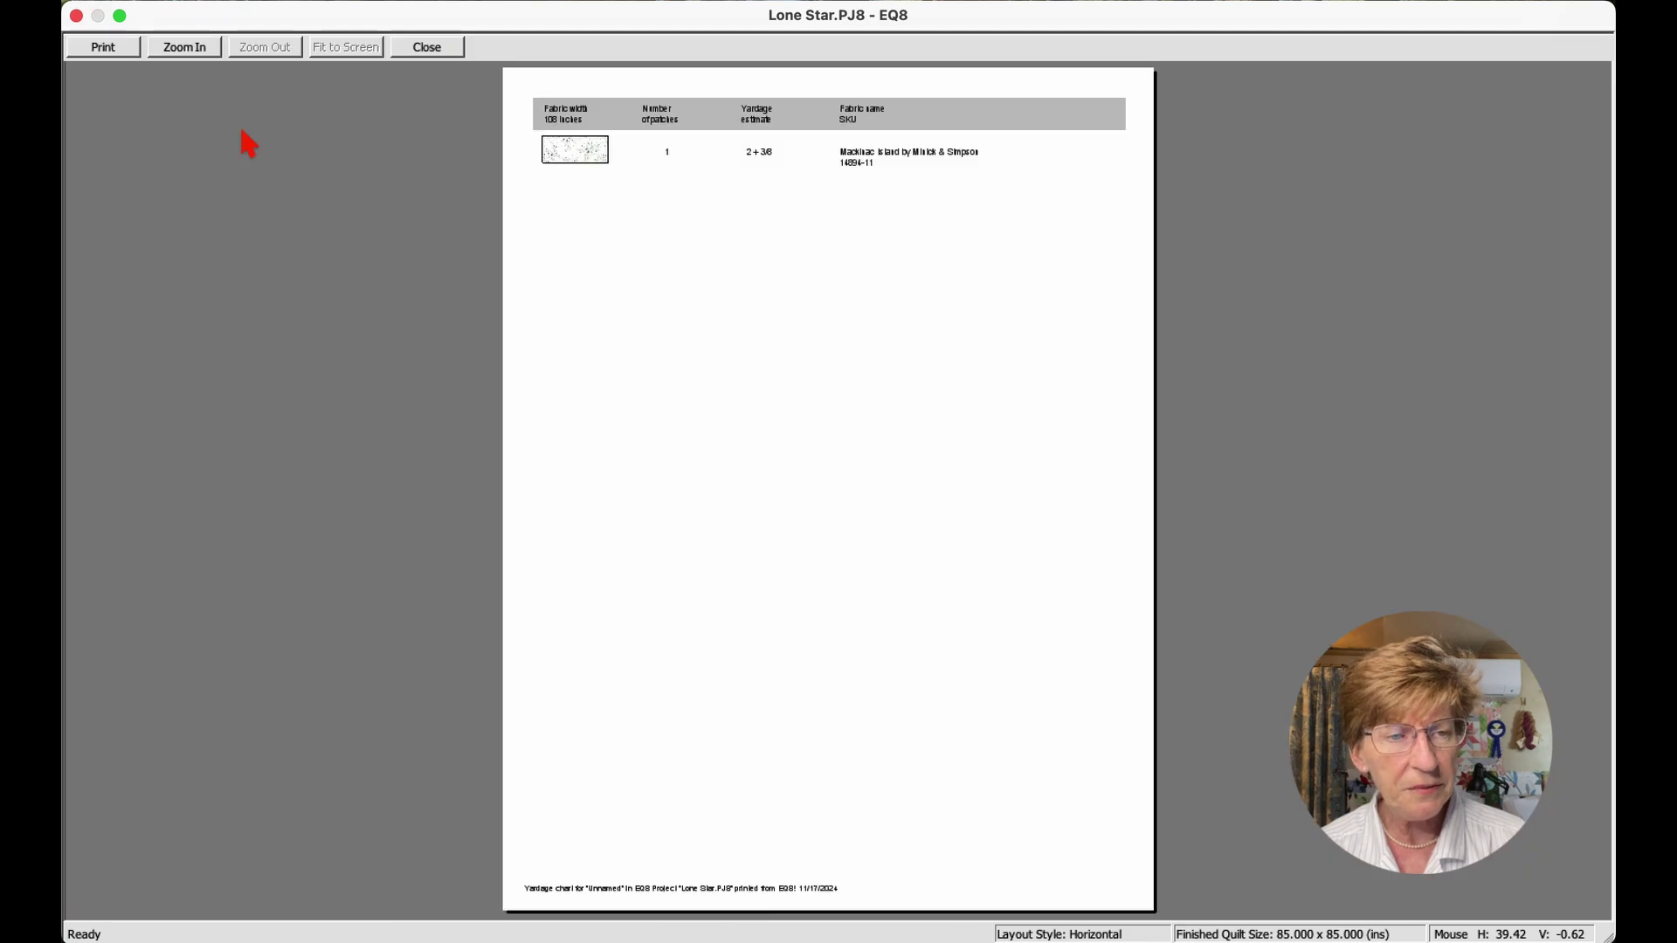
pyautogui.click(181, 50)
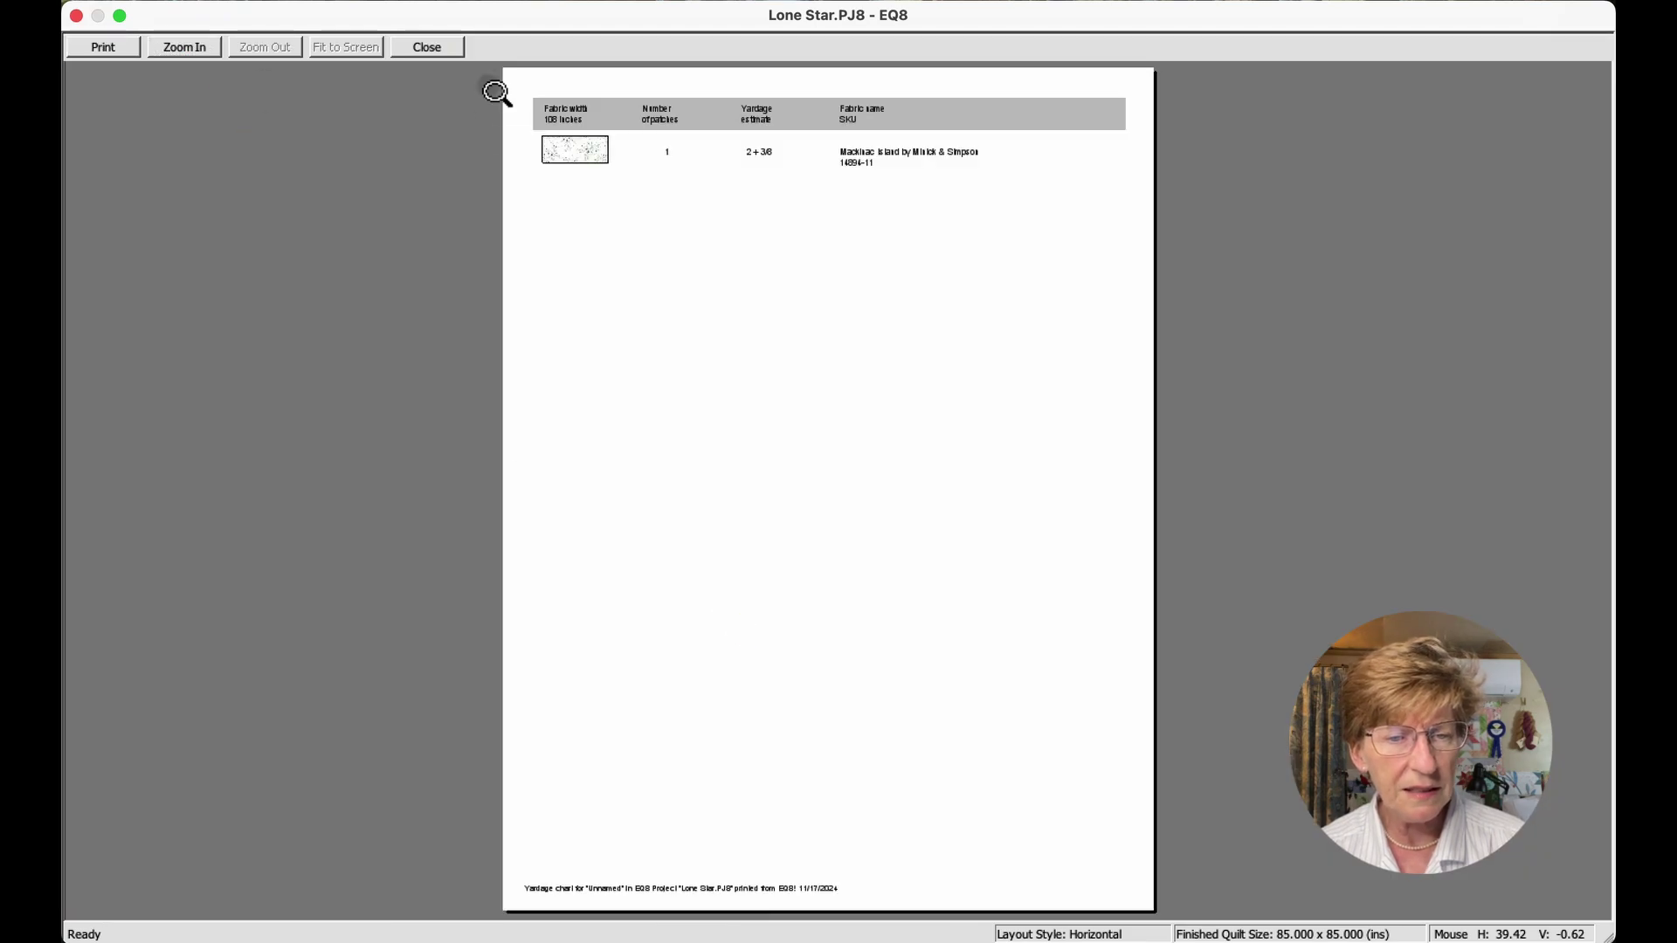
pyautogui.click(1139, 235)
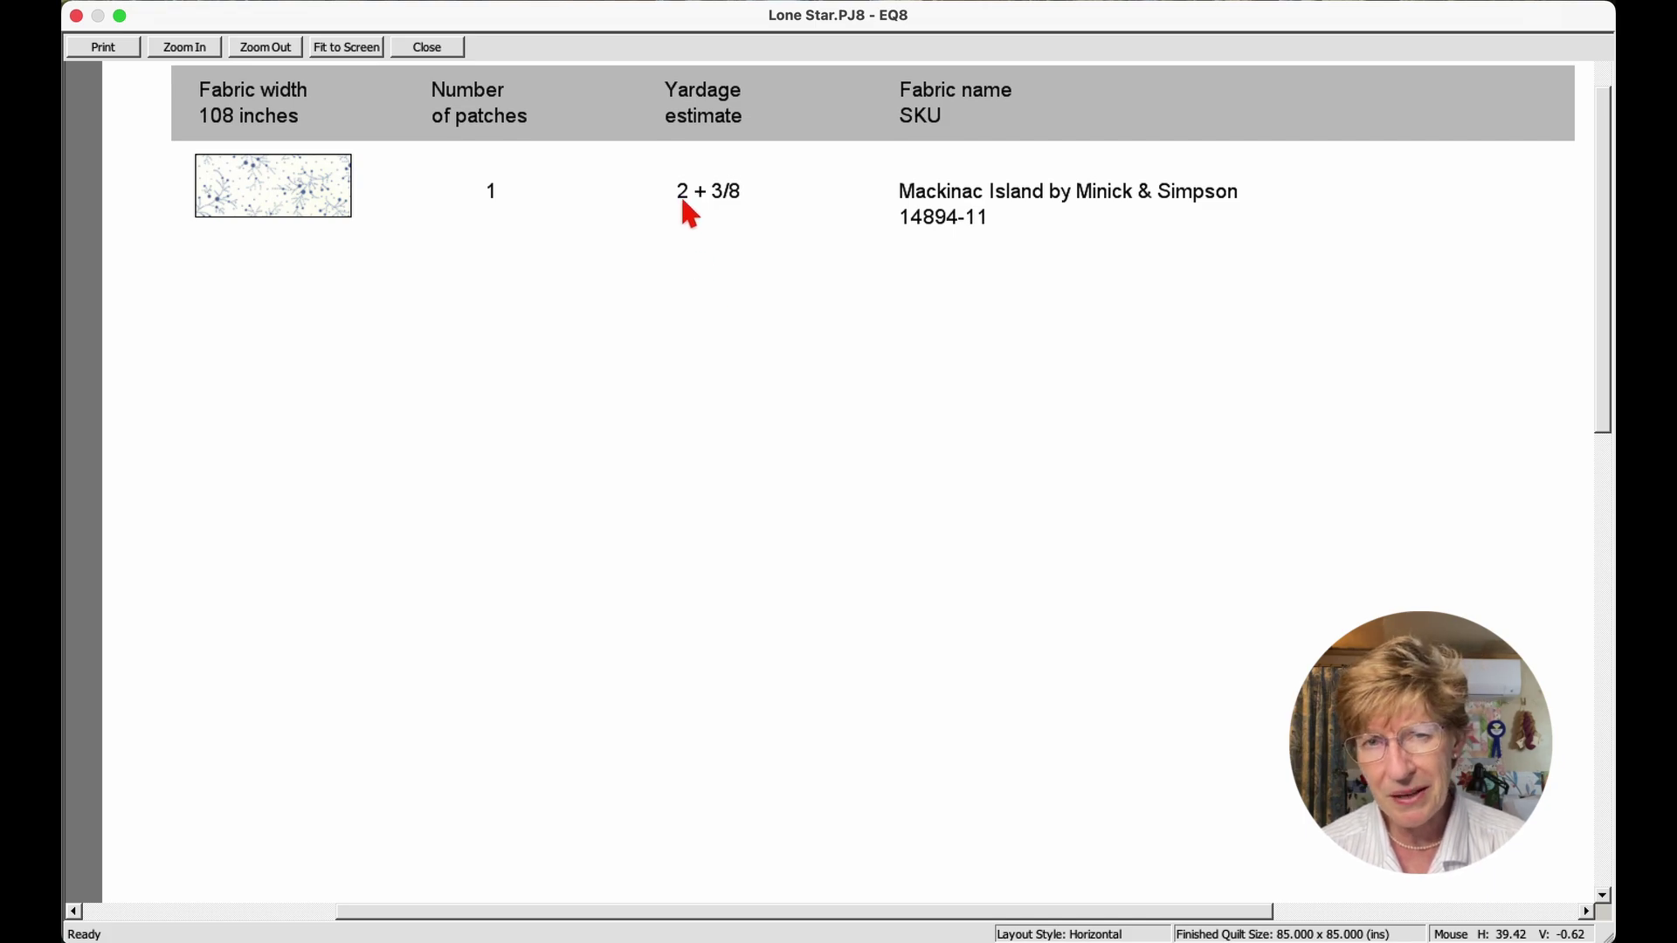
# Calculate 36 × 2.5 = 90 to convert 2.5 yards of backing into inches
pyautogui.click(1063, 615)
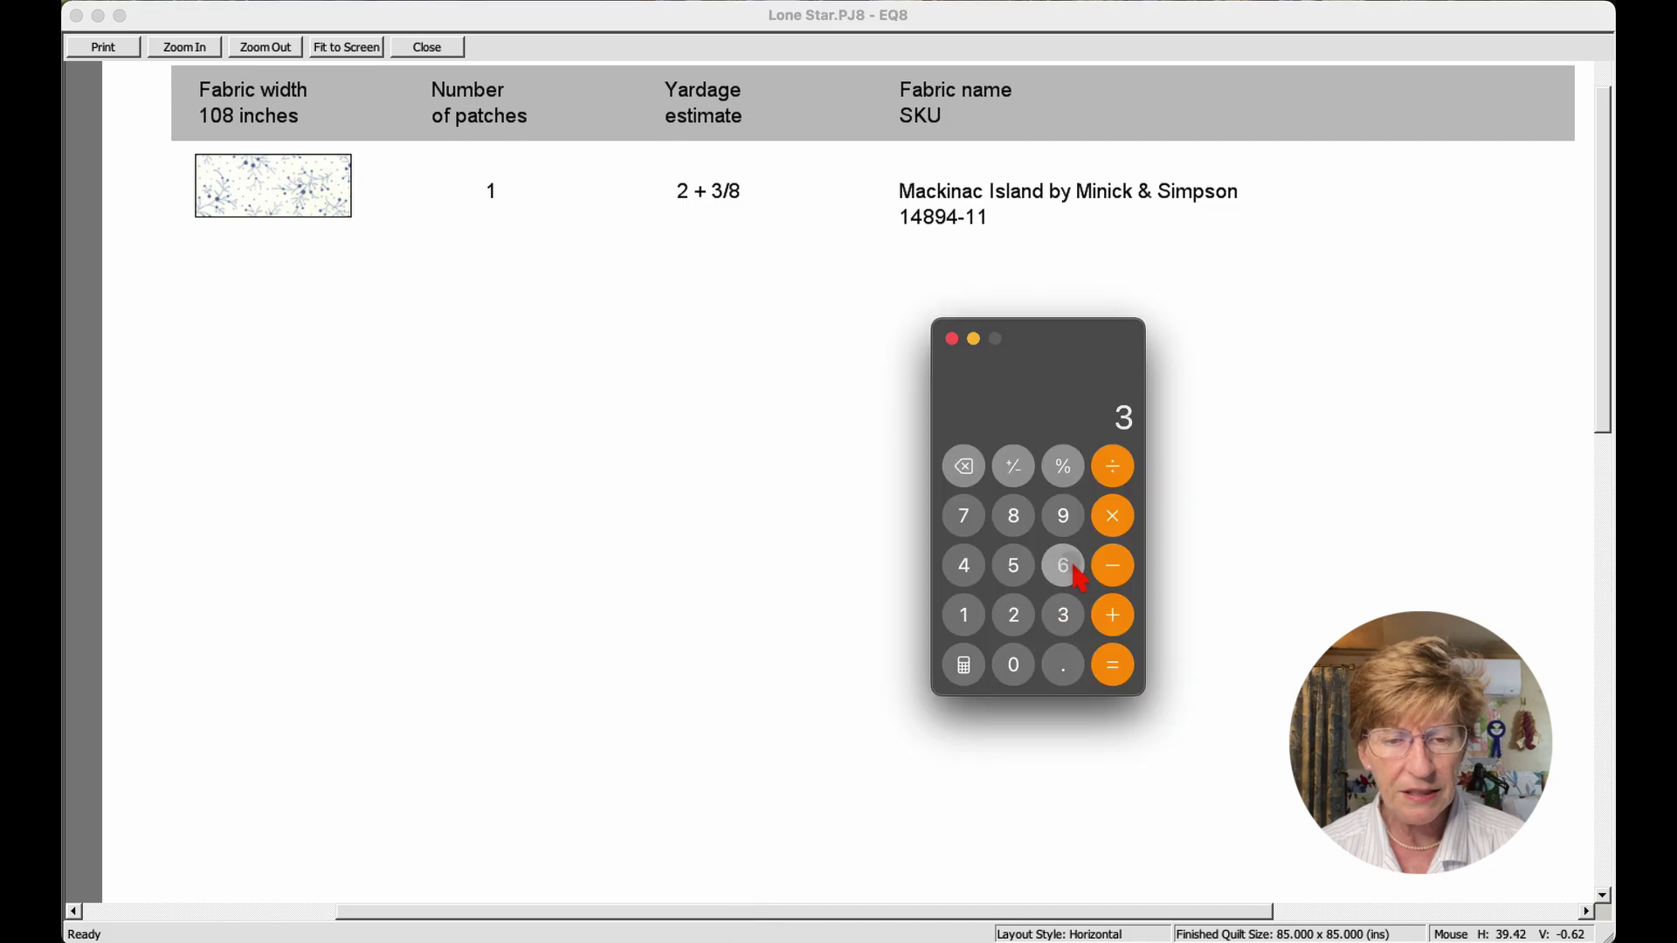
pyautogui.click(1063, 565)
pyautogui.click(1113, 516)
pyautogui.click(1014, 614)
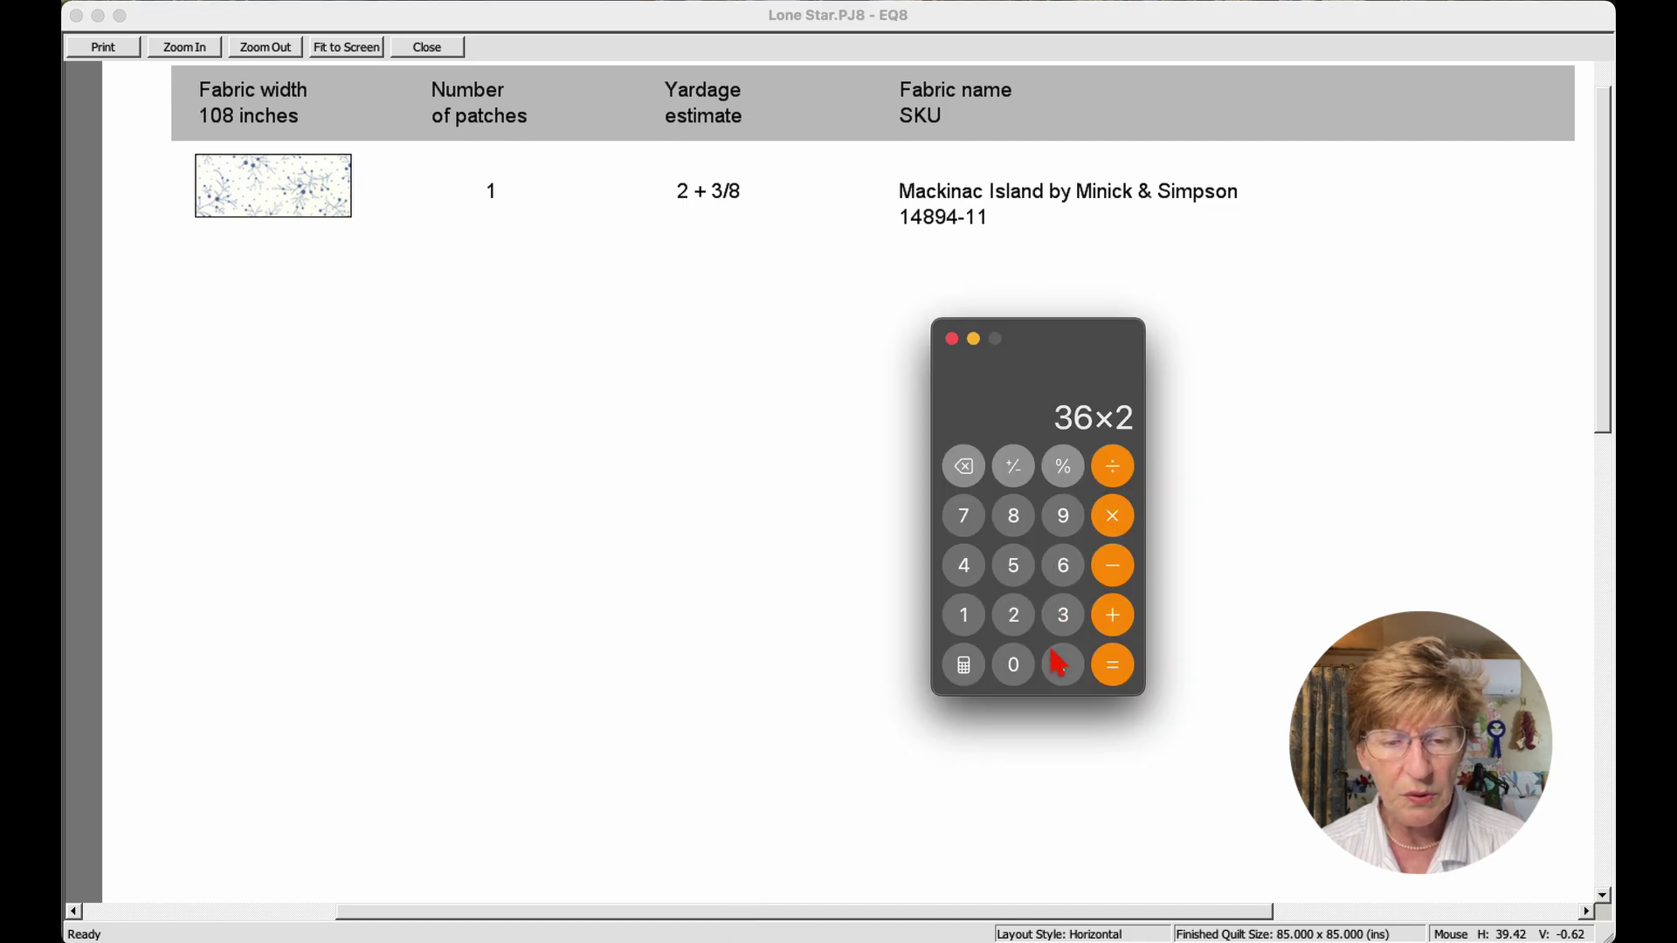
pyautogui.click(1062, 665)
pyautogui.click(1020, 562)
pyautogui.click(1113, 664)
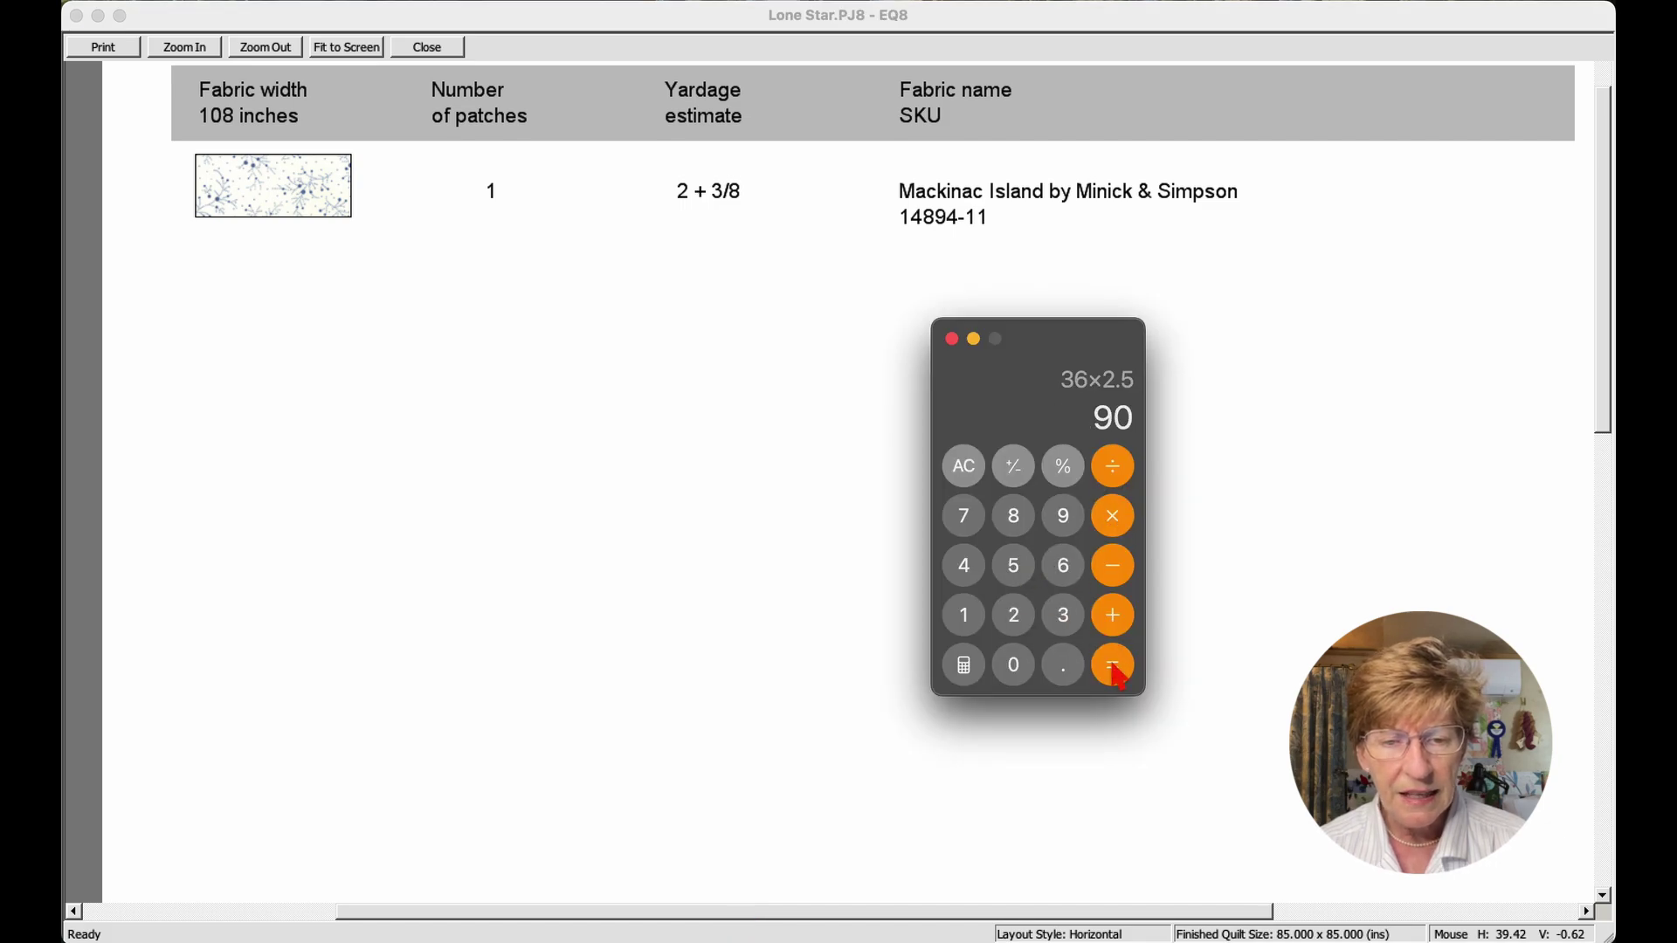